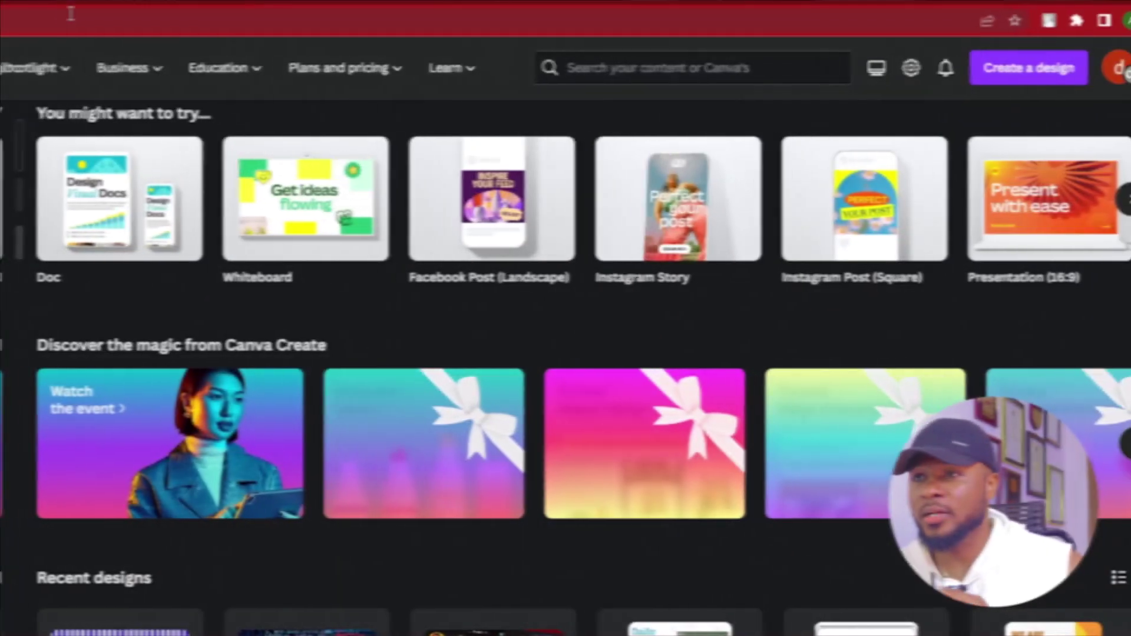
Step: Search the Canva templates for "youtube intro"
click(627, 62)
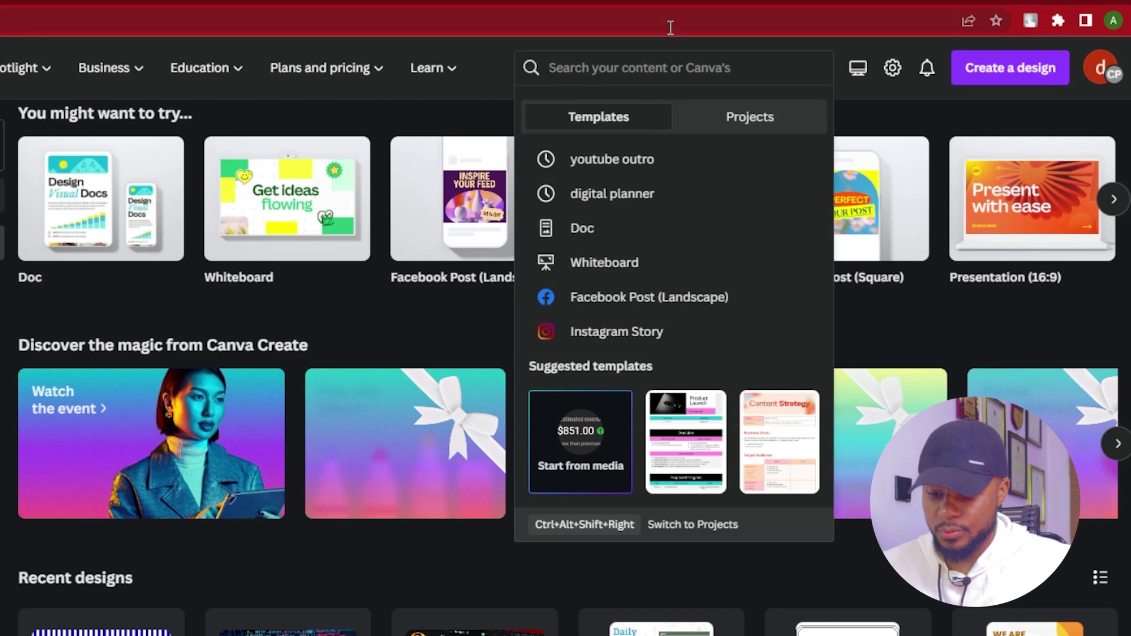
text(youtube intro)
key(Return)
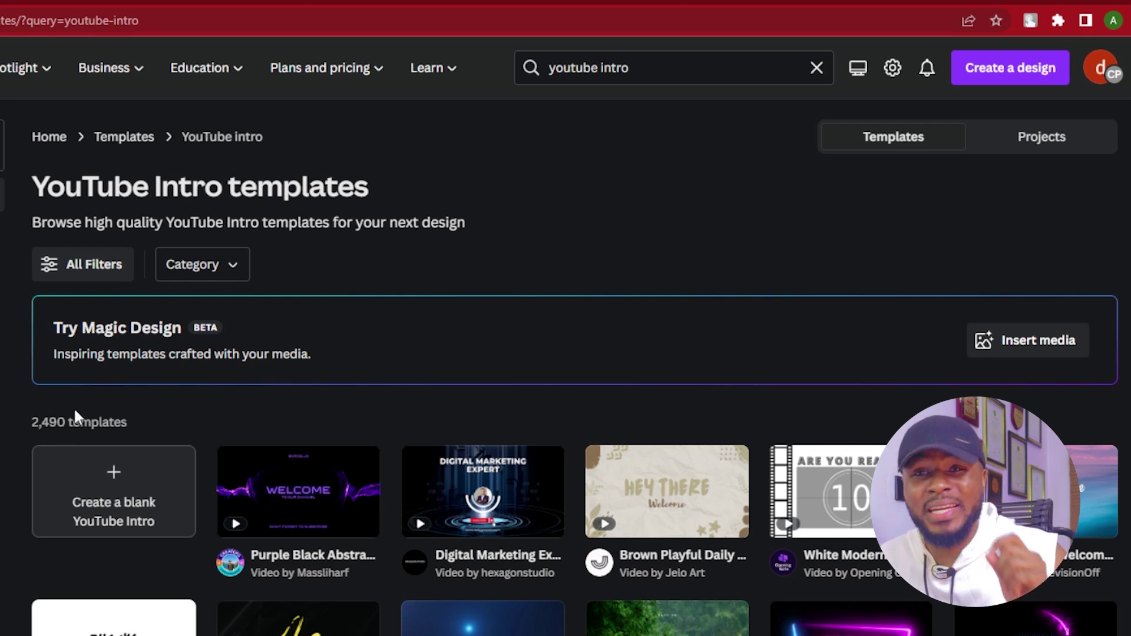
Step: Find the Colorful Fashion Youtube Intro video template among the results and open its detail page
mouse_move(221, 93)
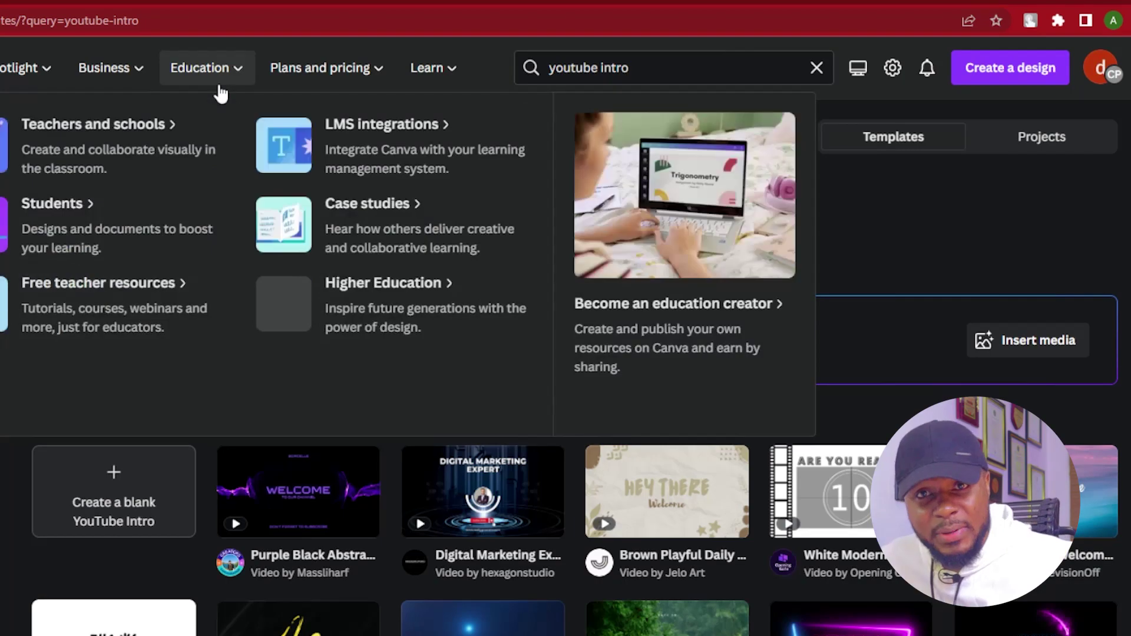
scroll(672, 424, down, 12)
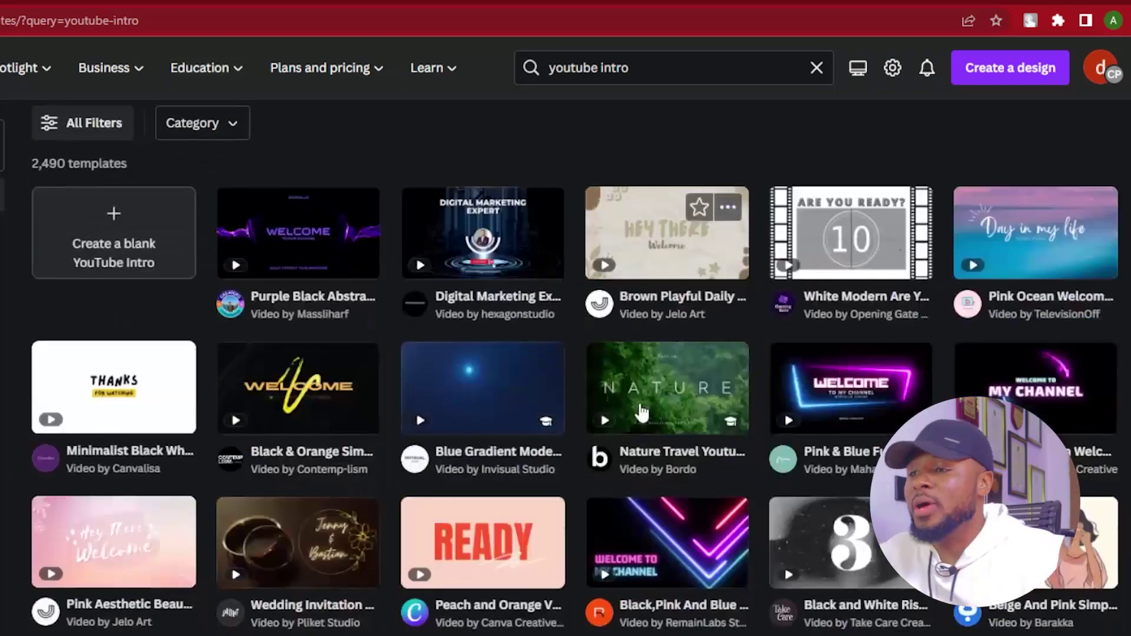
scroll(873, 420, down, 15)
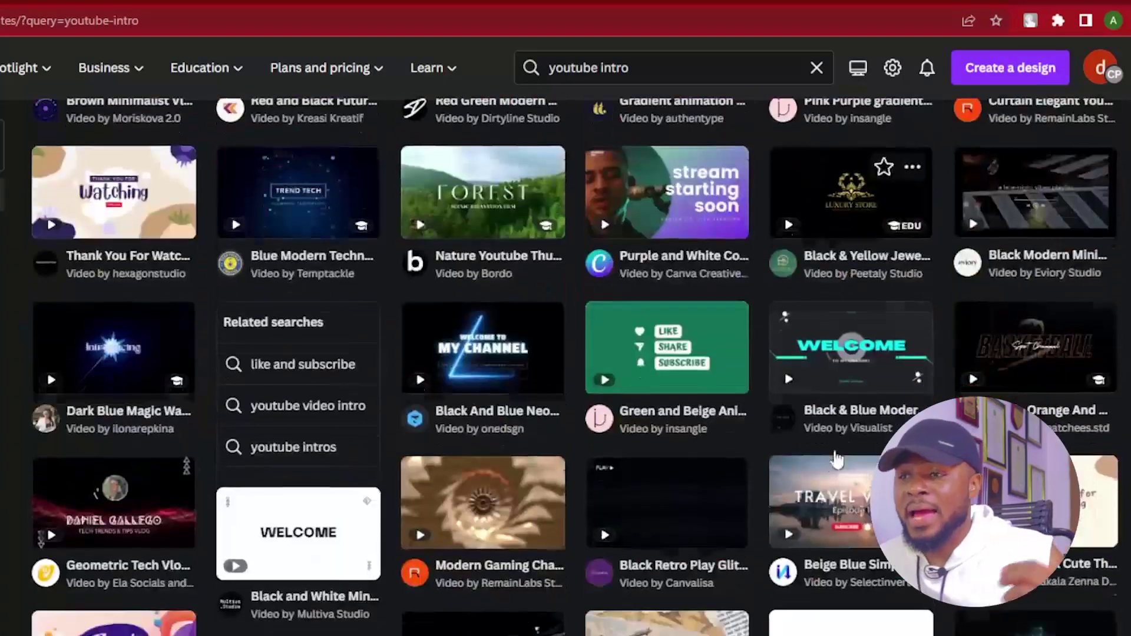
scroll(830, 484, down, 15)
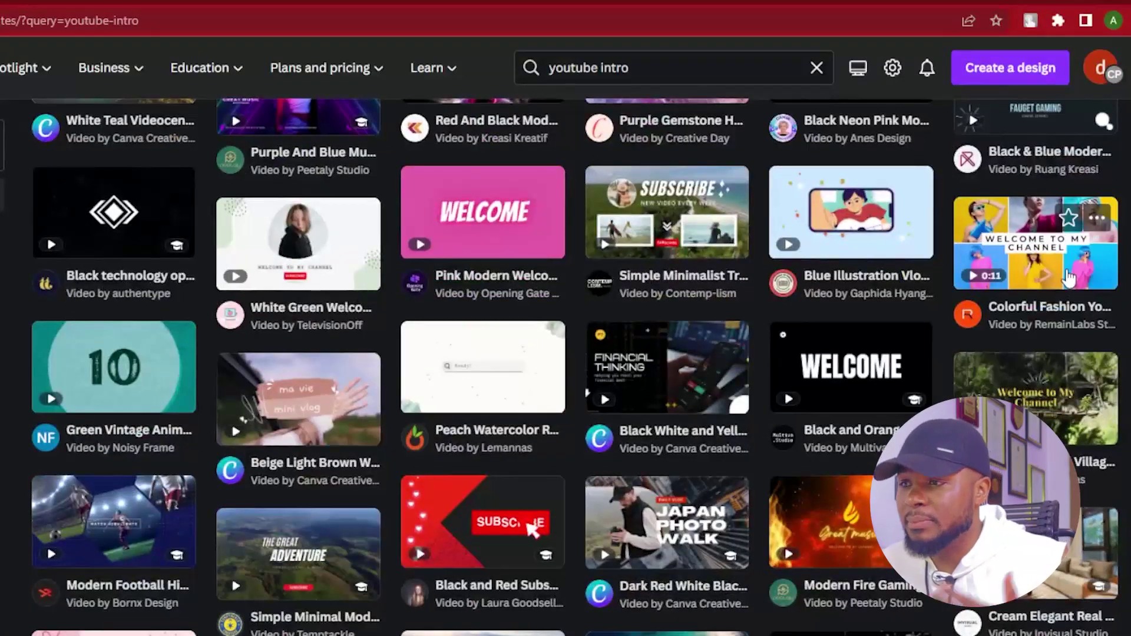
click(1051, 287)
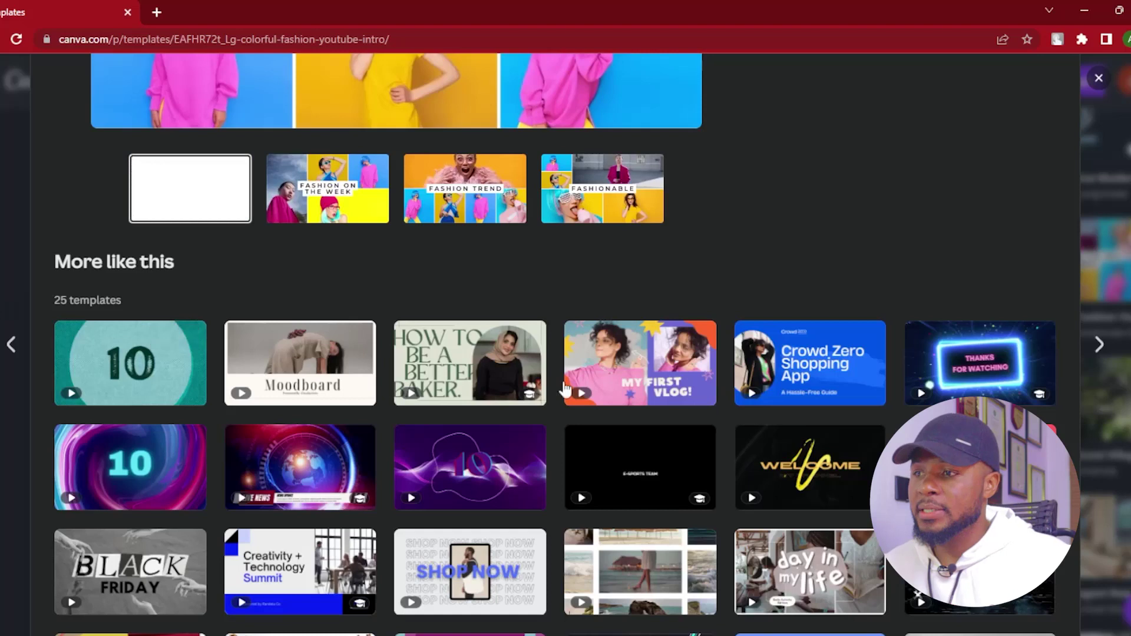
Step: Look through the similar templates and open the red and yellow Fashion Vlog video template in a new browser tab
scroll(696, 363, down, 3)
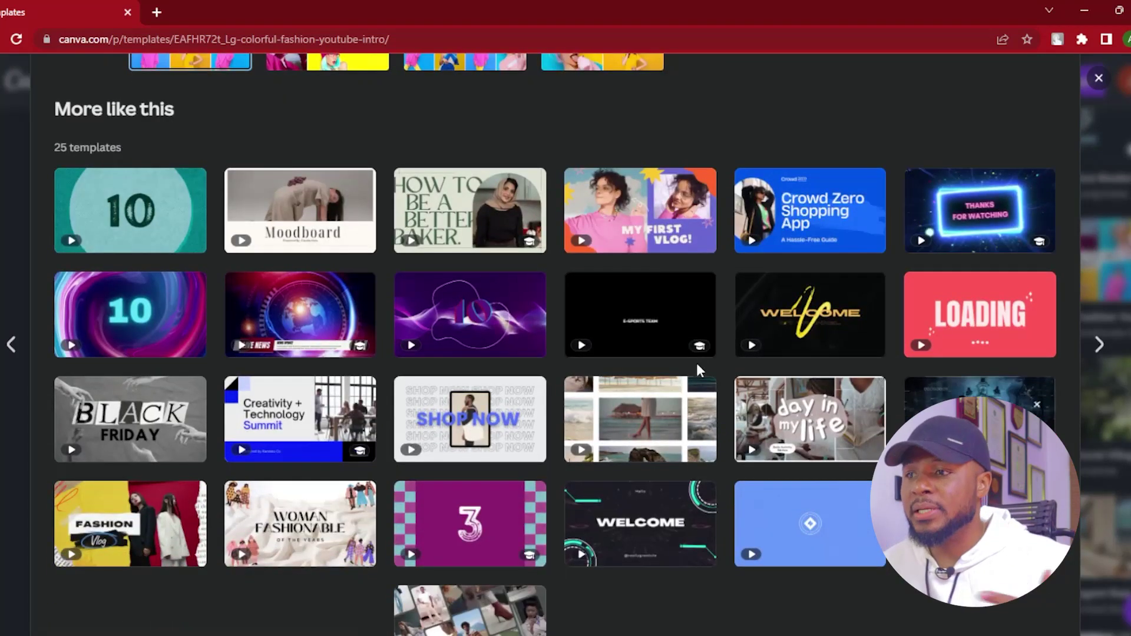
scroll(690, 383, up, 2)
scroll(671, 412, down, 2)
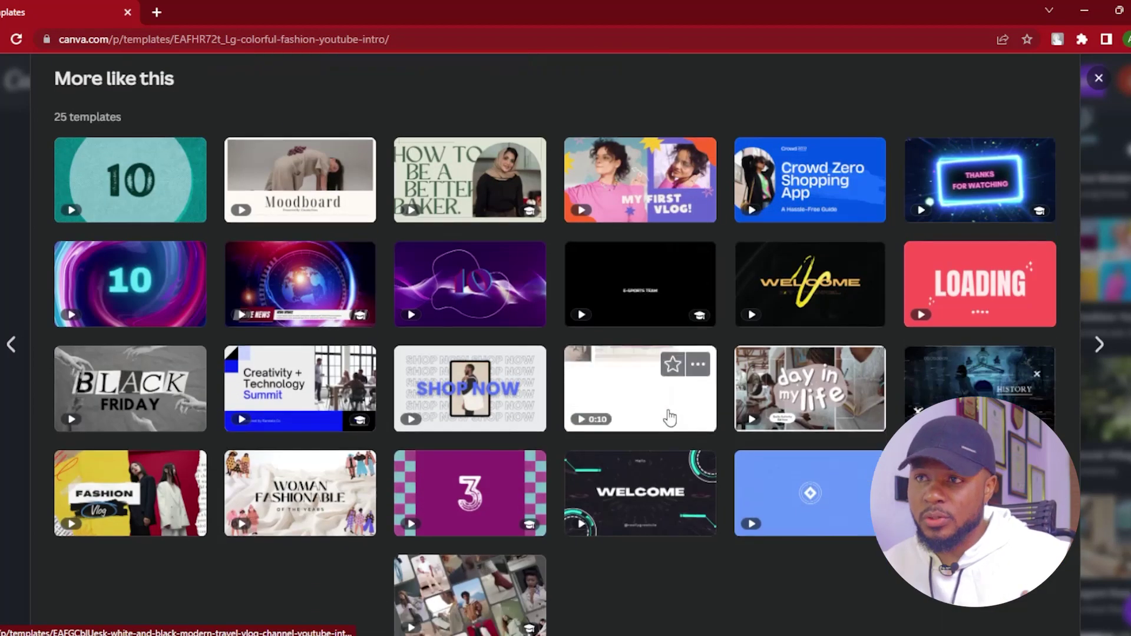
scroll(112, 366, up, 4)
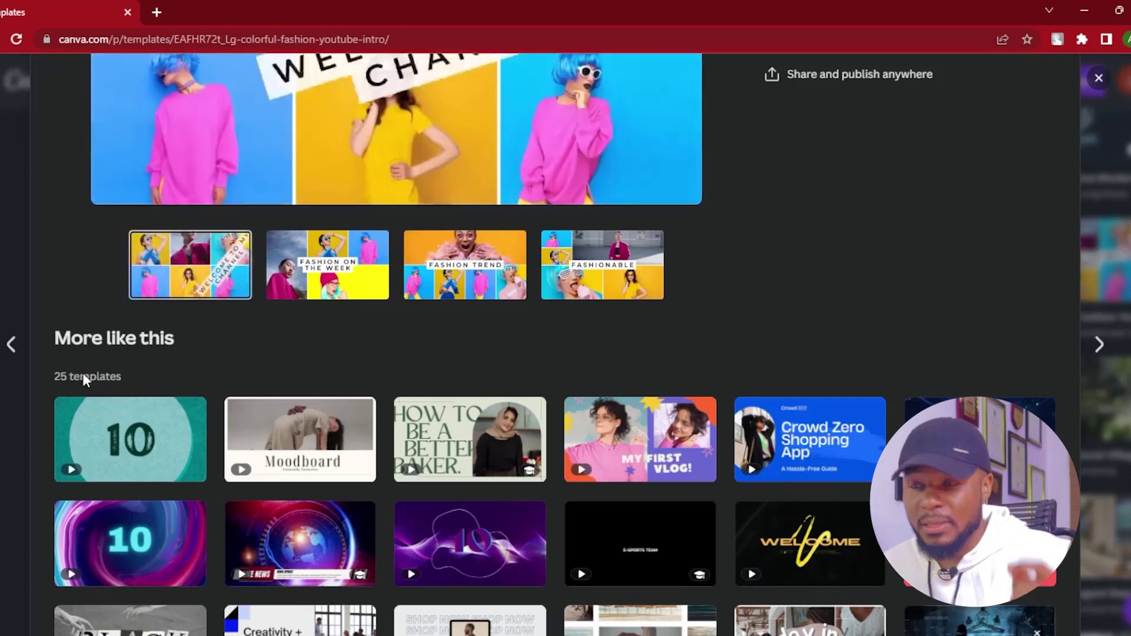
scroll(248, 383, up, 2)
scroll(417, 390, down, 8)
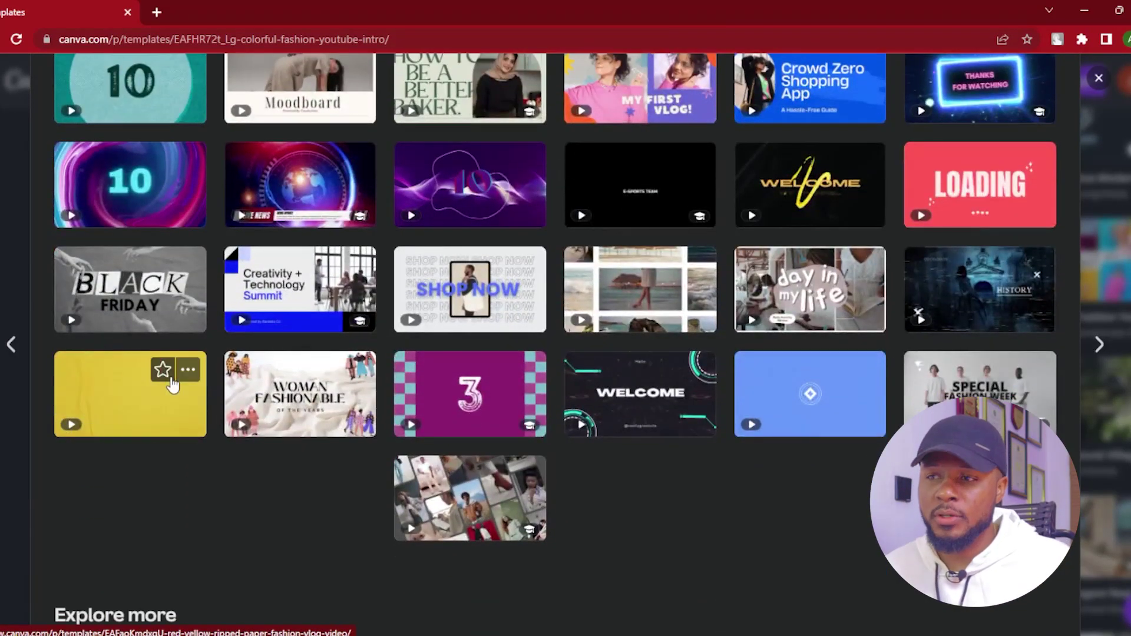
right_click(163, 416)
click(211, 130)
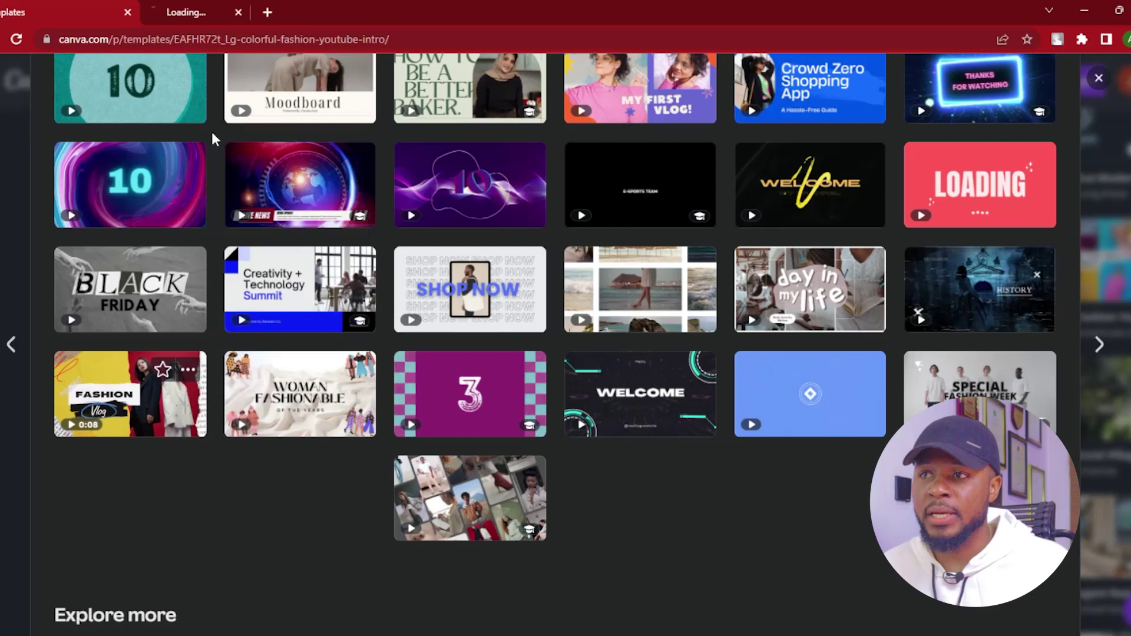
Step: Open the Colorful Fashion Youtube Intro template in the editor for customization
scroll(772, 284, up, 8)
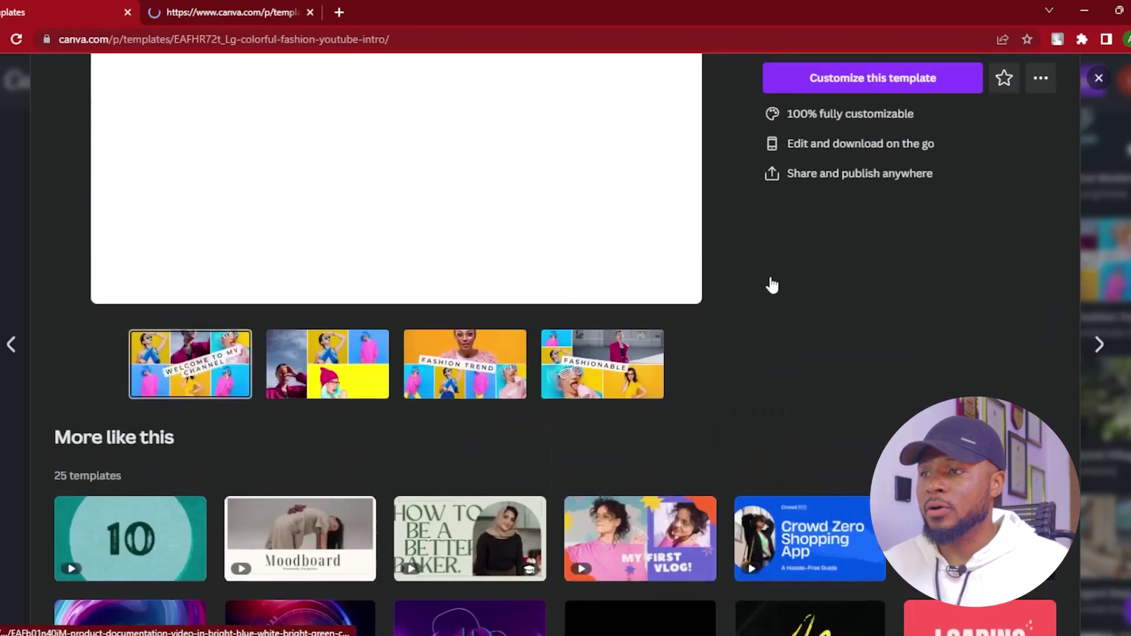
scroll(772, 283, up, 2)
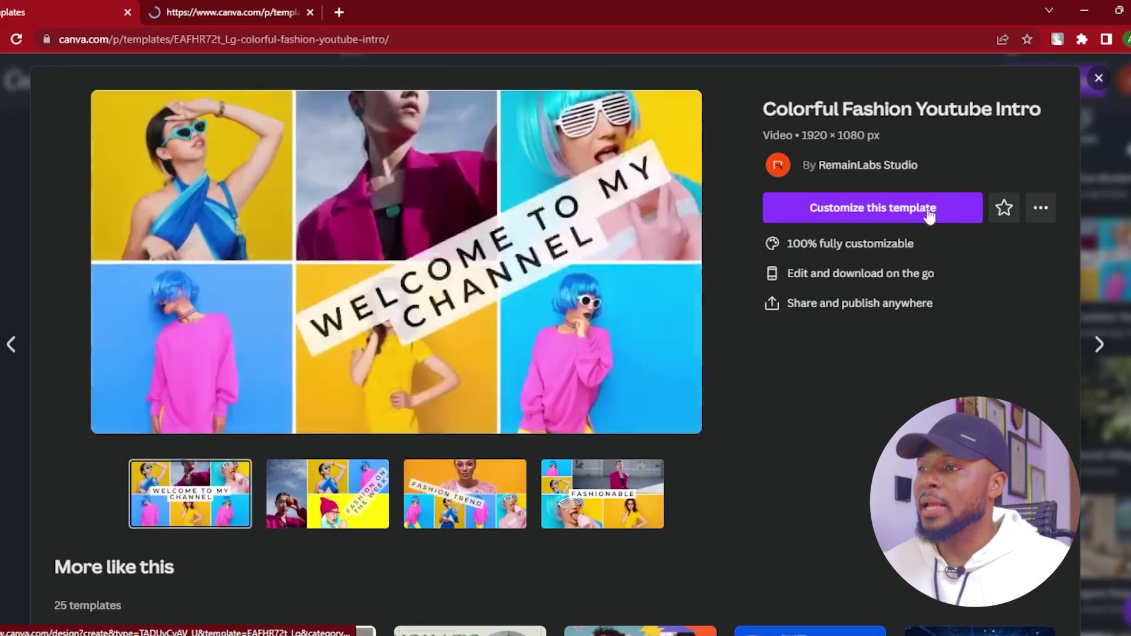
click(937, 212)
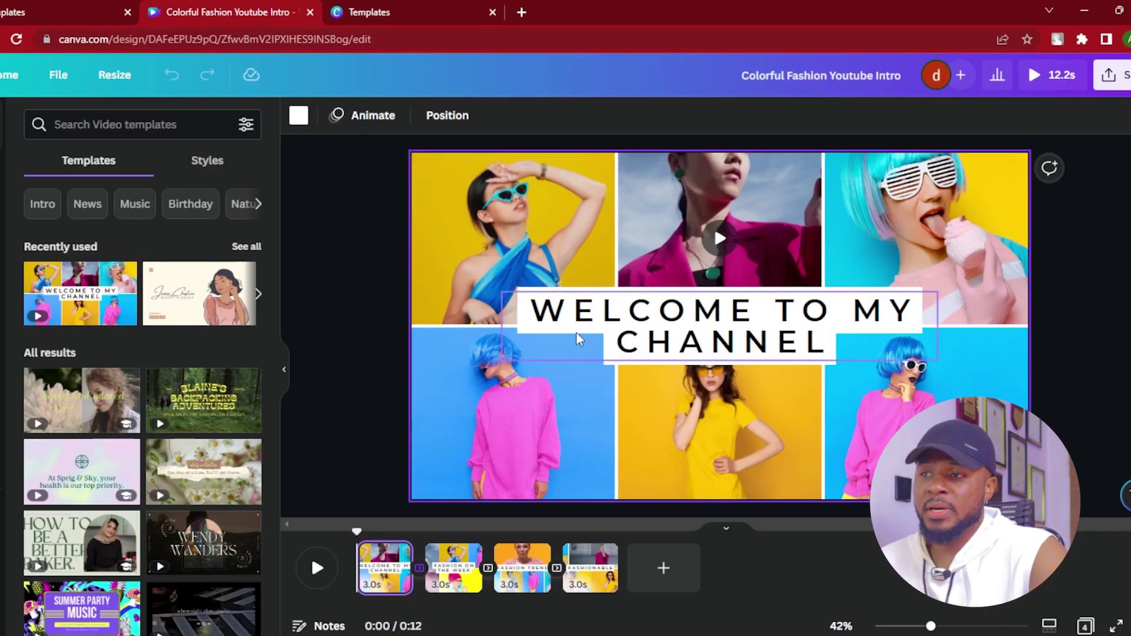
Step: Open the "WELCOME TO MY CHANNEL" heading on the first page for text editing and deselect it
click(613, 320)
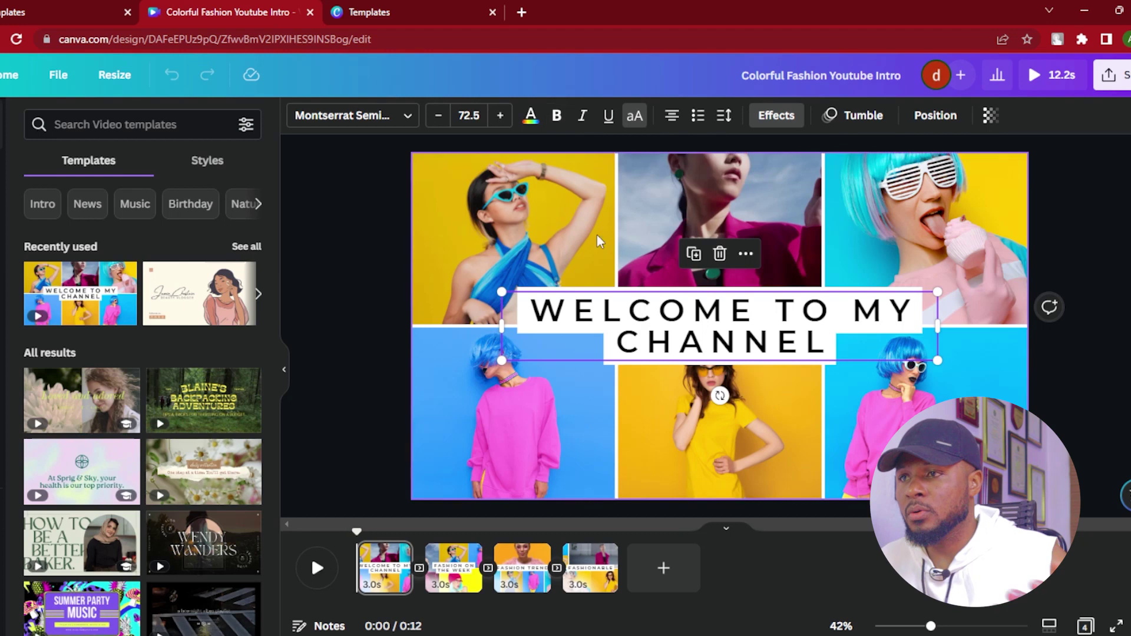
double_click(677, 329)
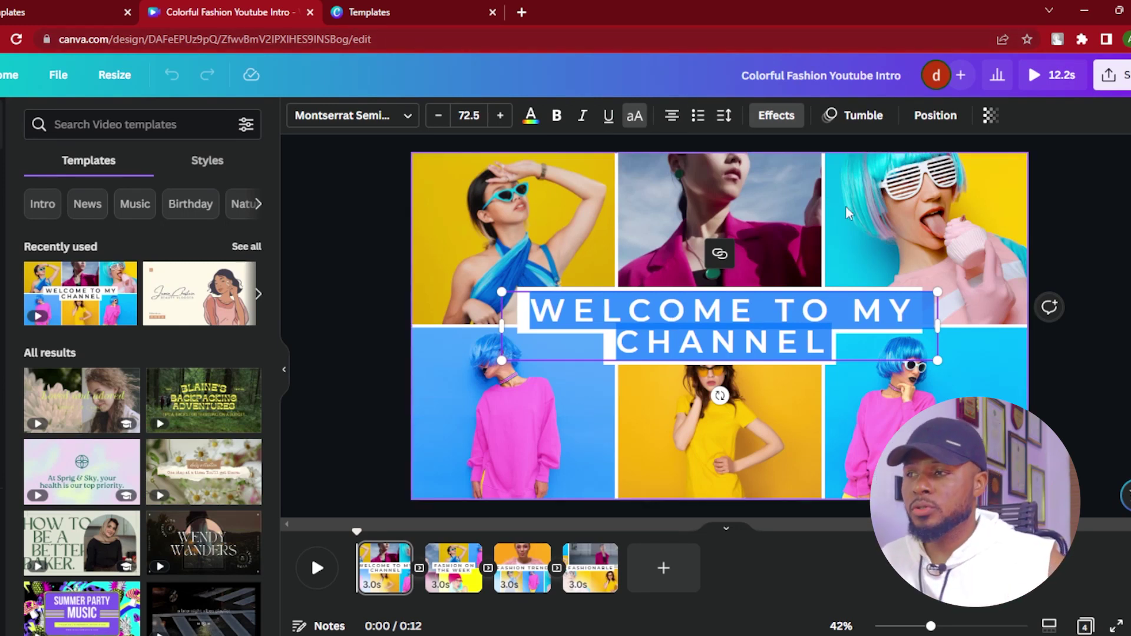
click(1071, 214)
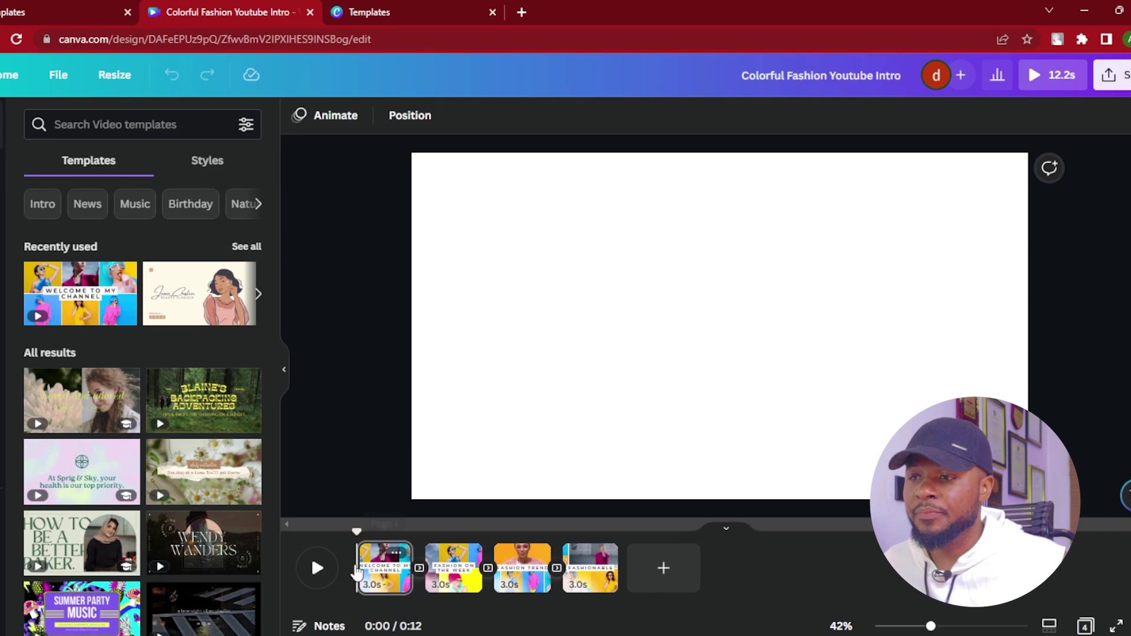
Step: Preview the first page at different moments of its animation on the timeline
click(368, 568)
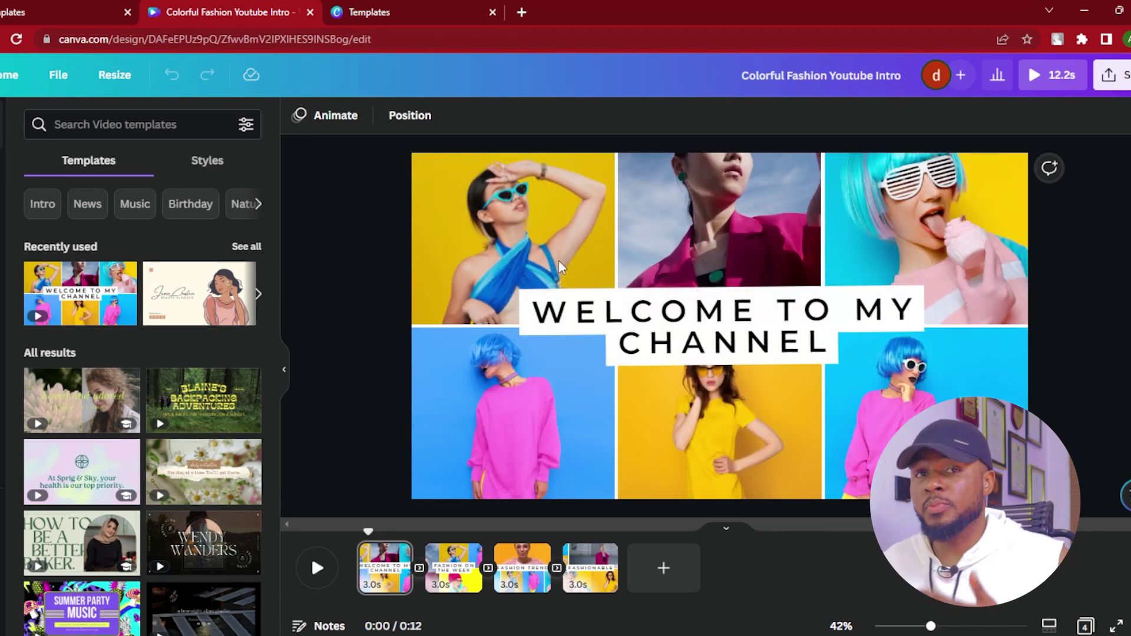
click(392, 562)
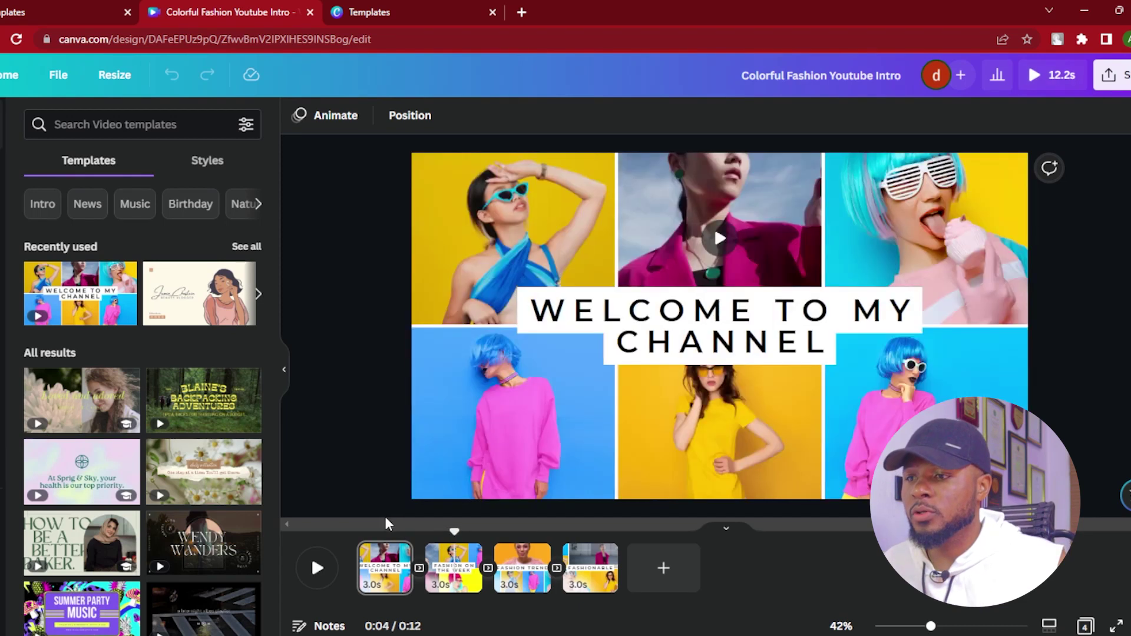
click(390, 569)
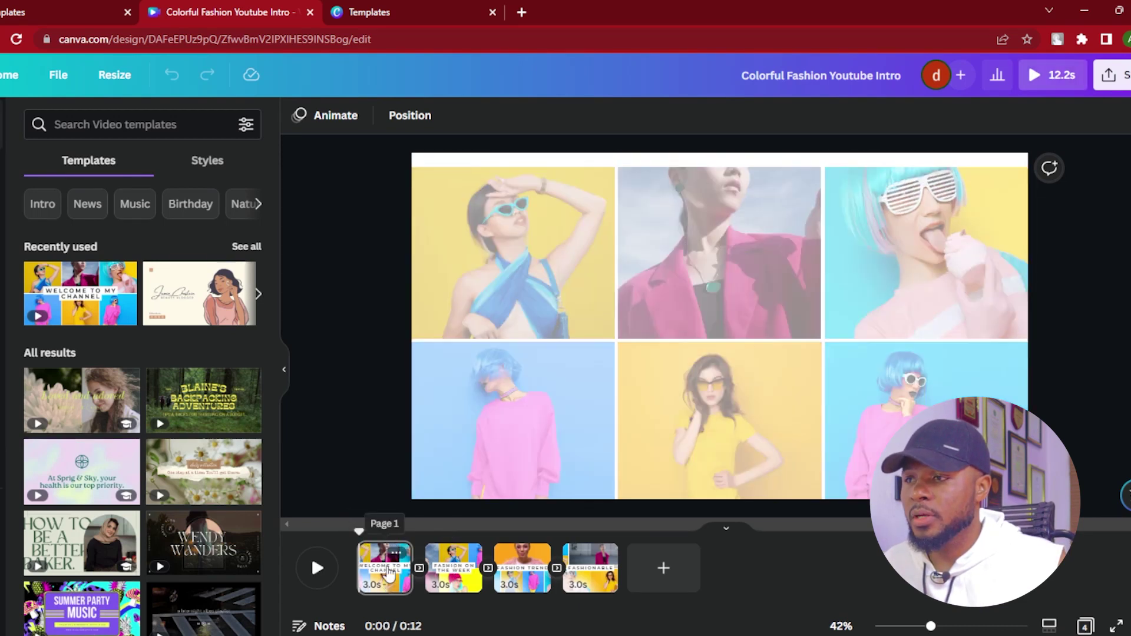
Step: Display the uploaded media and dismiss the Faster media uploads notice
double_click(704, 234)
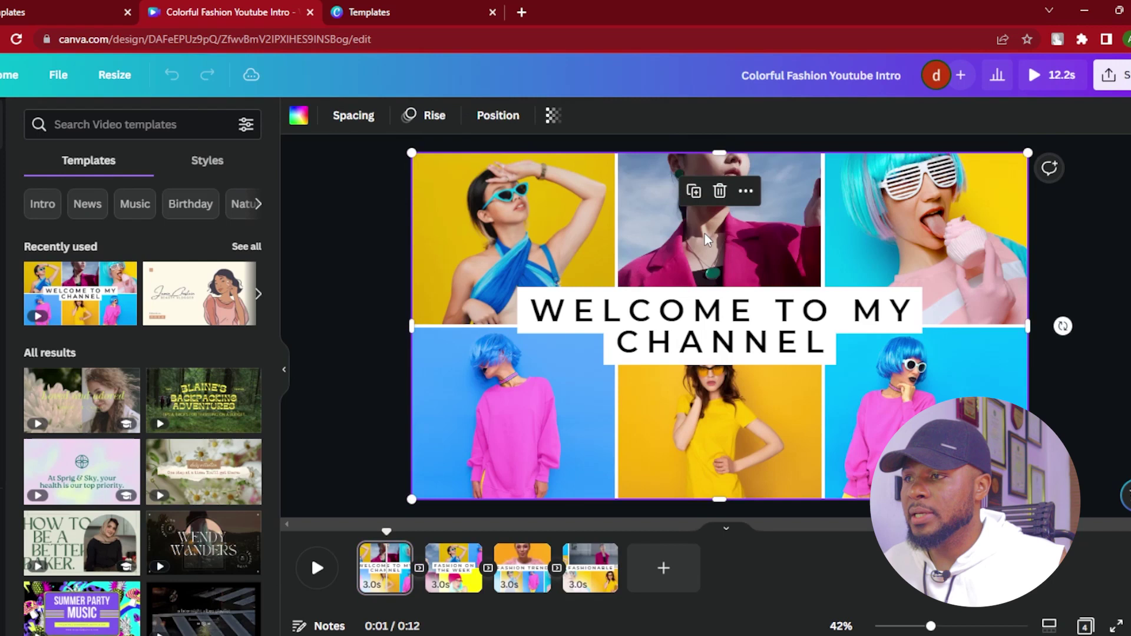
click(1070, 204)
click(5, 207)
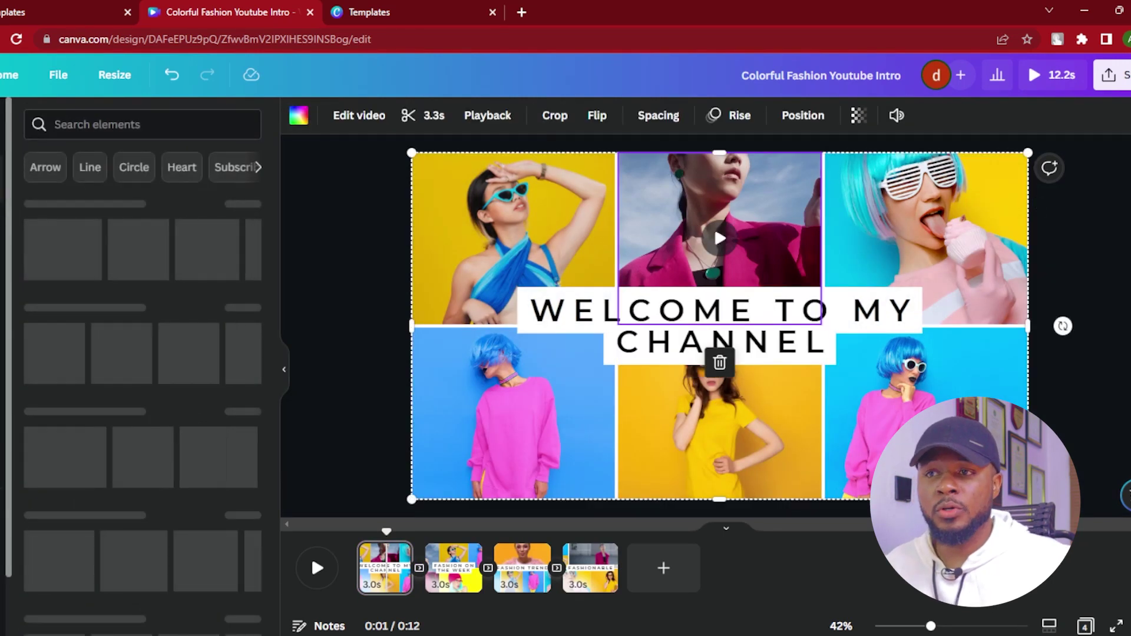
click(5, 348)
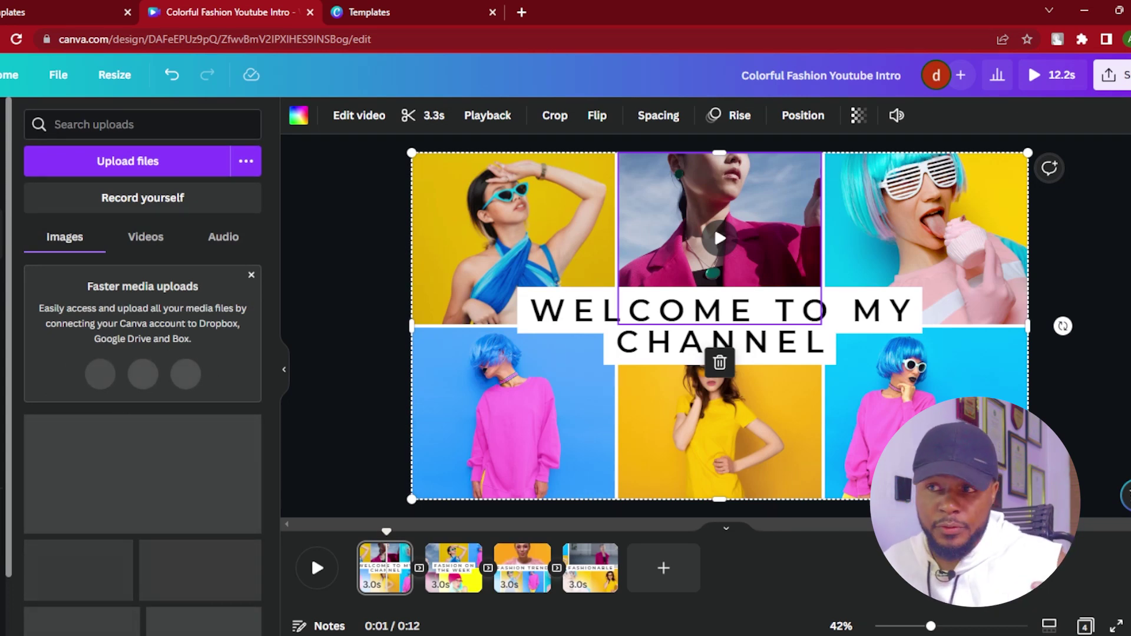
click(251, 275)
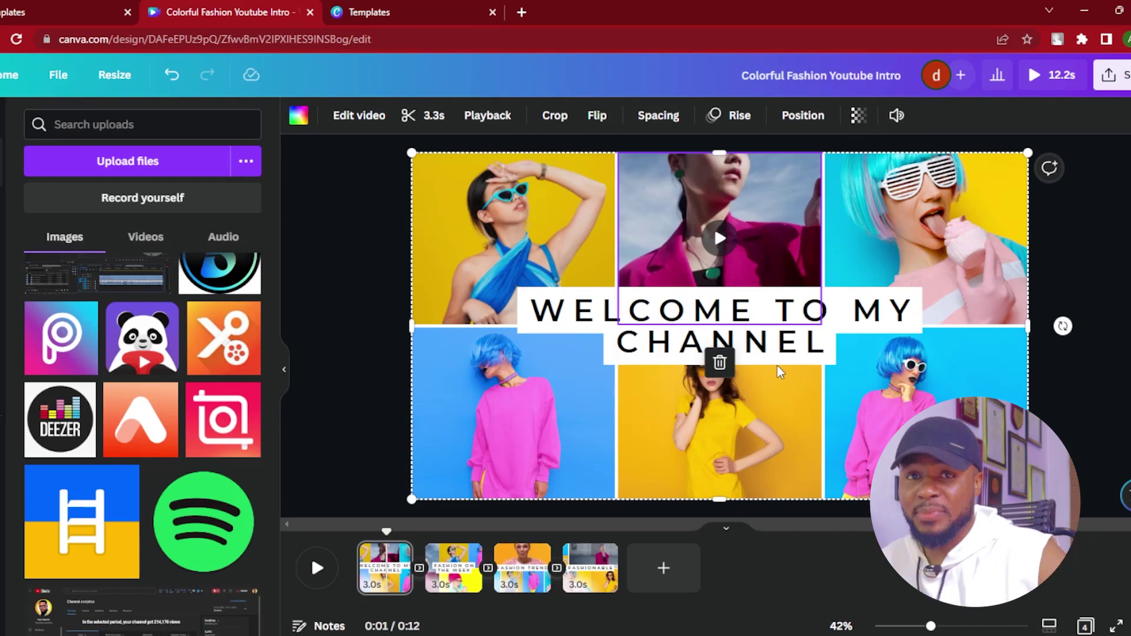
Step: Browse the New Volume (E:) drive for files to upload, and place the first uploaded video in the grid's upper middle frame
click(172, 162)
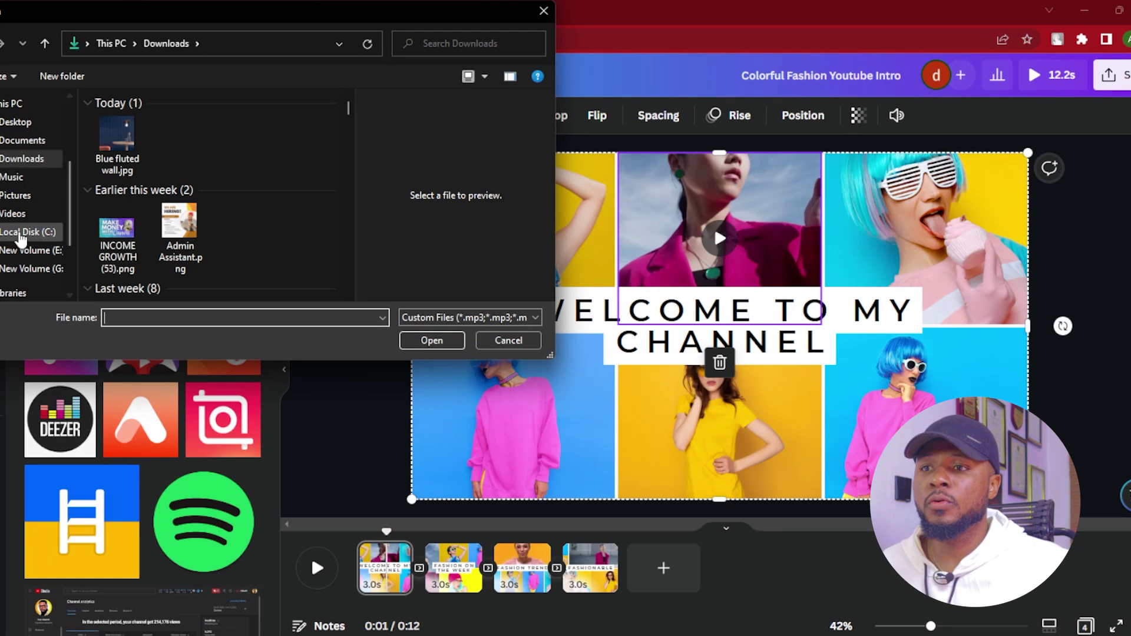
click(37, 254)
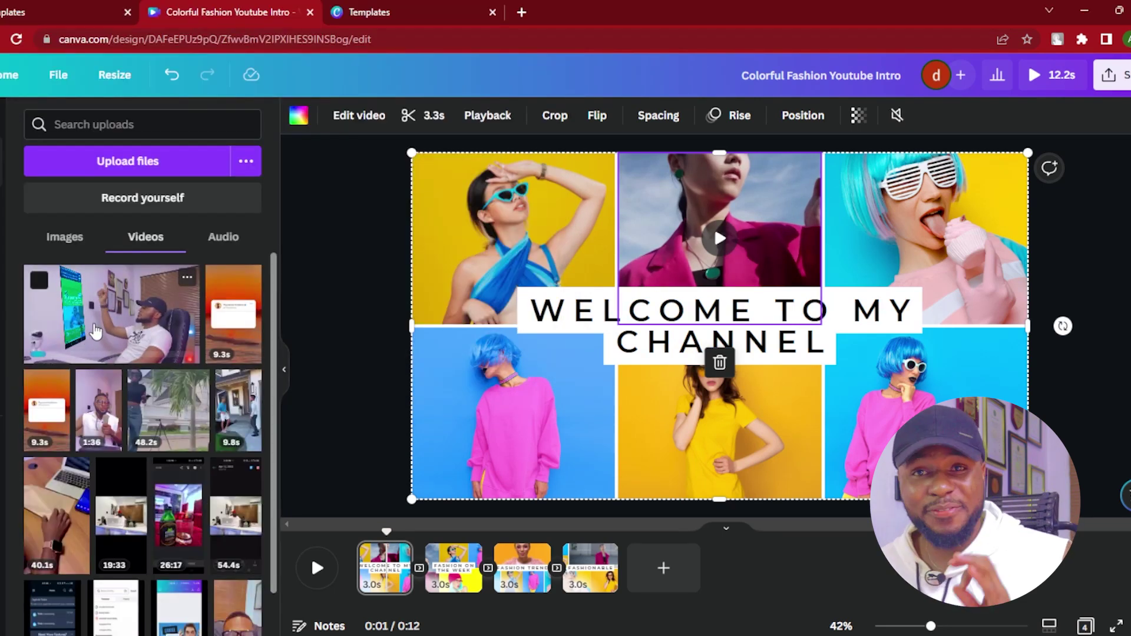
drag(108, 334, 476, 227)
drag(658, 241, 691, 236)
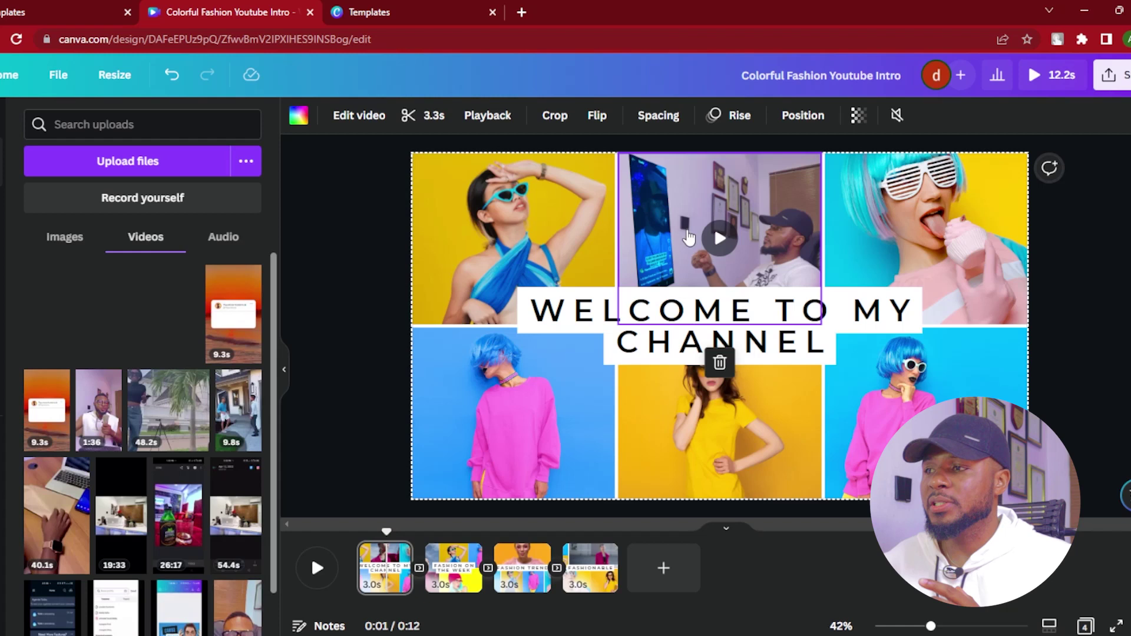
Step: Place the 1:36 video in the grid's upper left frame and the 56.9 s video in the upper right frame, deleting any loose copy
drag(106, 419, 460, 248)
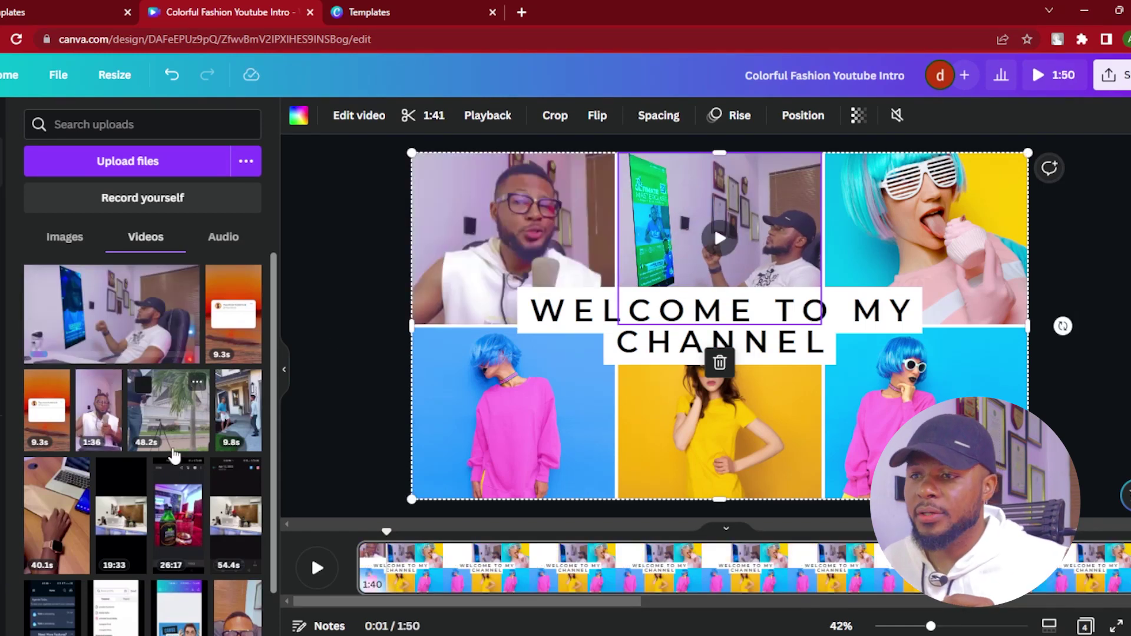
scroll(177, 471, down, 1)
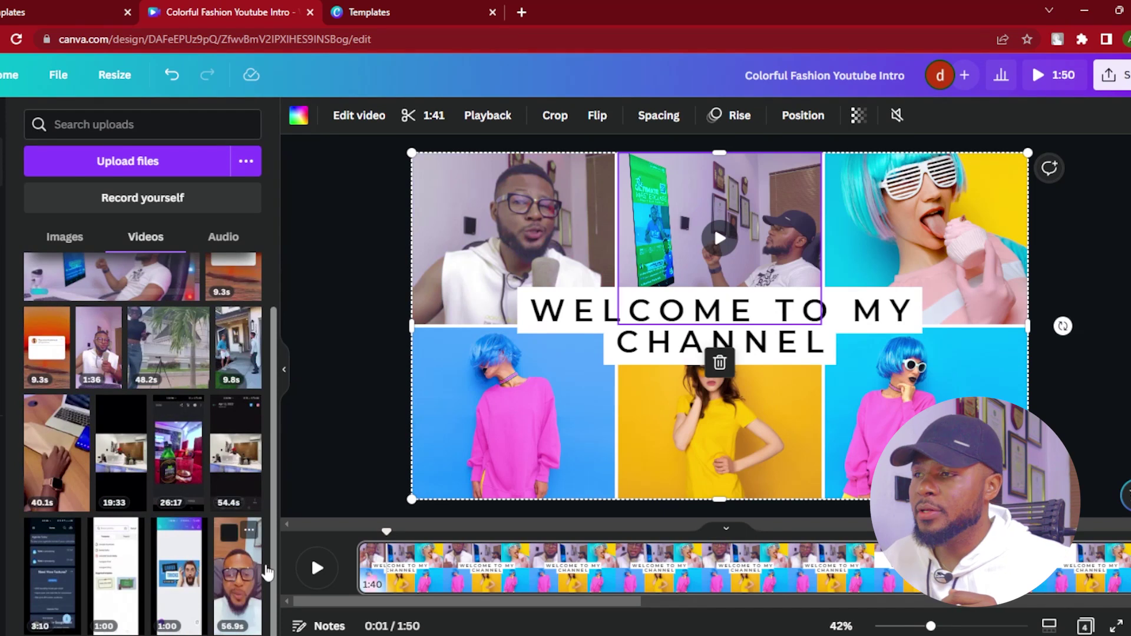
drag(239, 583, 1010, 260)
drag(956, 227, 947, 234)
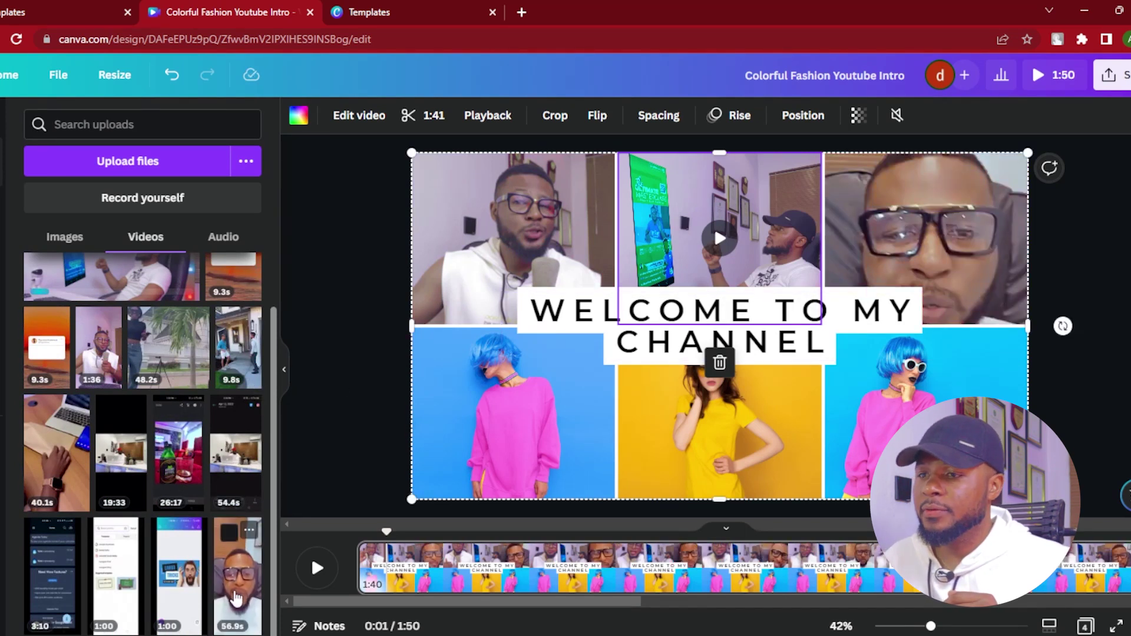
click(238, 583)
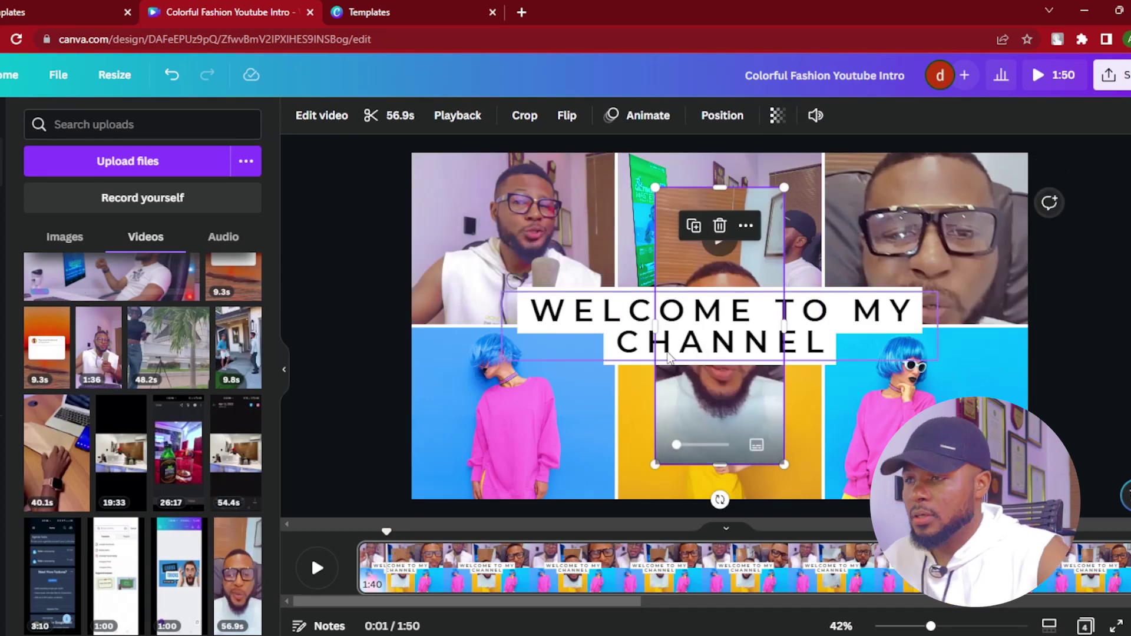
key(Delete)
Step: Place the 1:36 video in the grid's lower right frame and the first uploaded video in the lower left frame
scroll(157, 351, up, 1)
drag(99, 415, 926, 413)
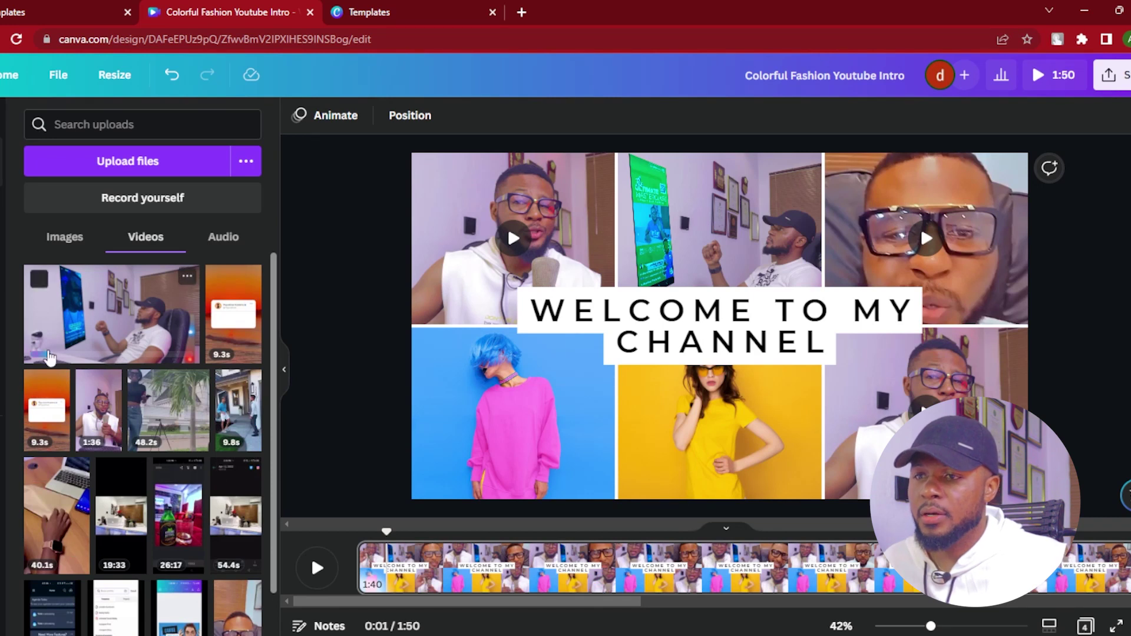
drag(91, 330, 476, 433)
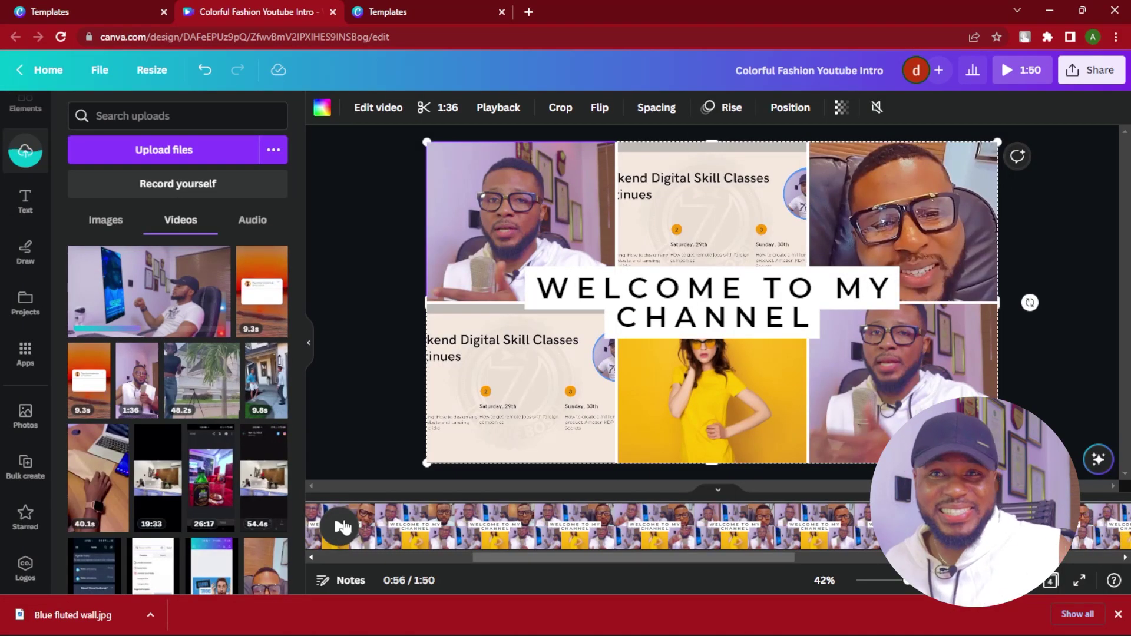
Step: Play the intro from the timeline to preview the replaced clips
click(340, 526)
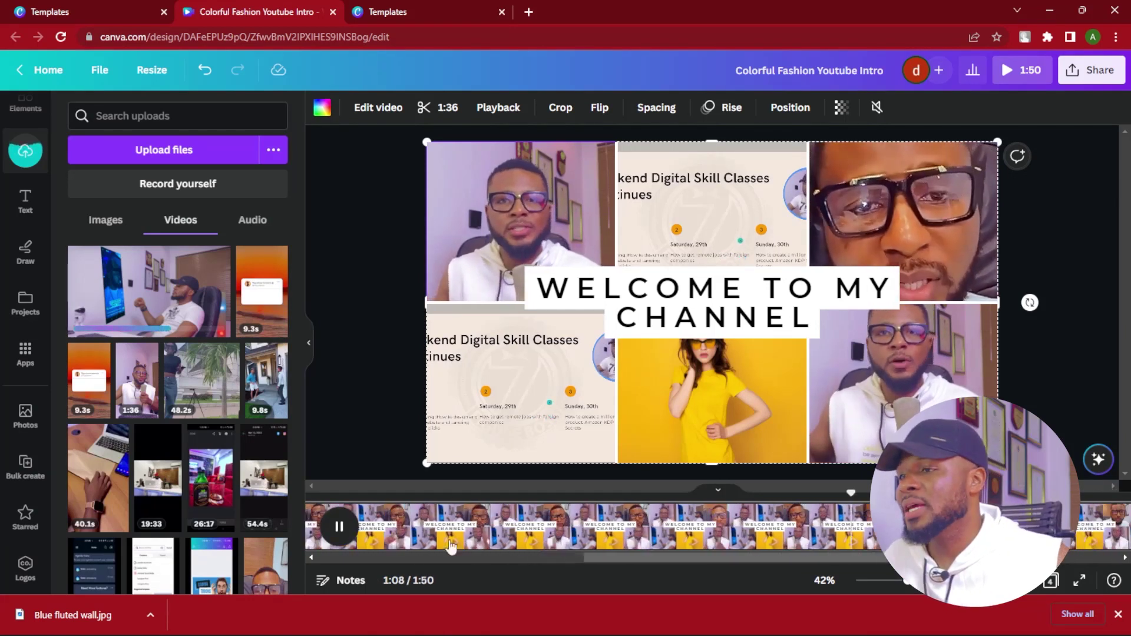
Step: Enlarge the WELCOME TO MY CHANNEL title to a font size of about 79.3
double_click(697, 299)
click(601, 291)
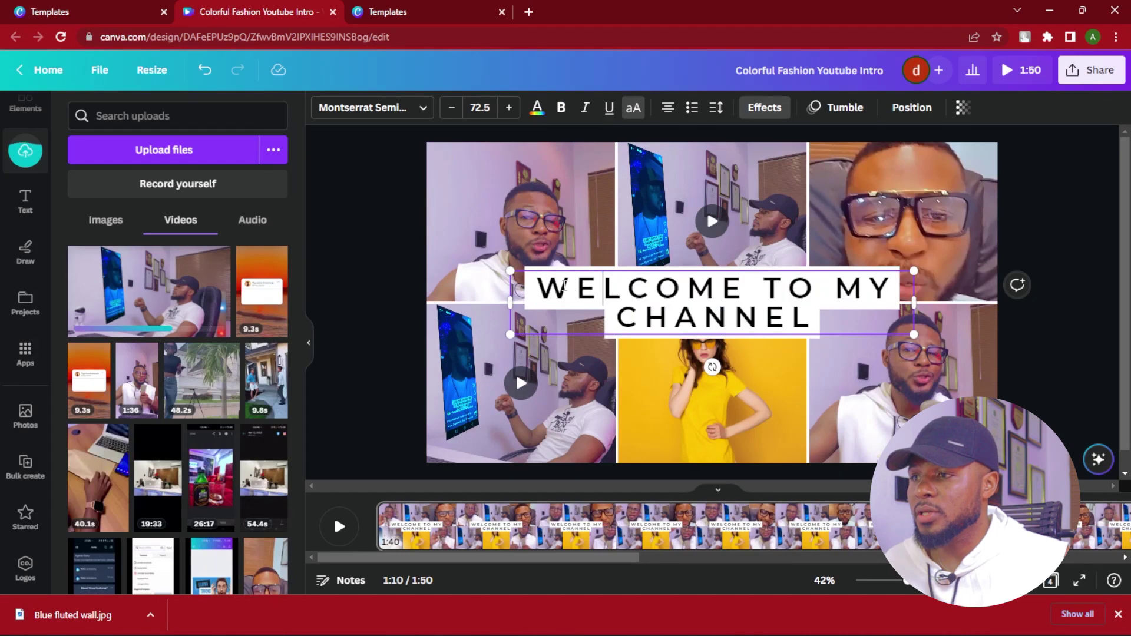
drag(914, 335, 938, 338)
drag(505, 340, 493, 342)
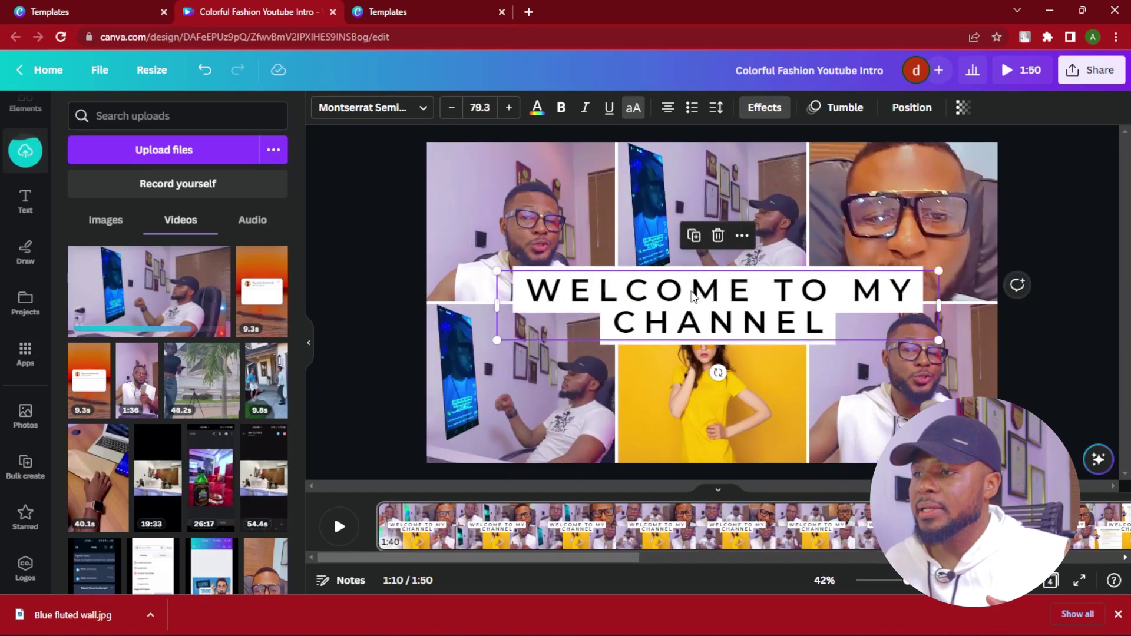
Step: Try the Lemon Tuesday font on the WELCOME TO MY CHANNEL title
double_click(694, 293)
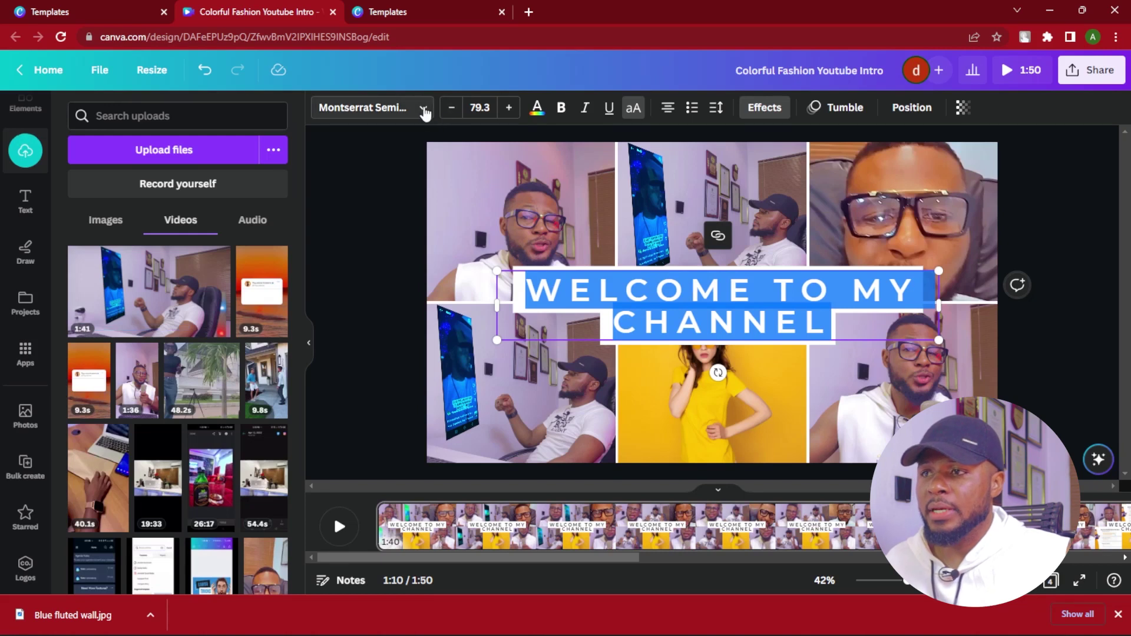
click(423, 109)
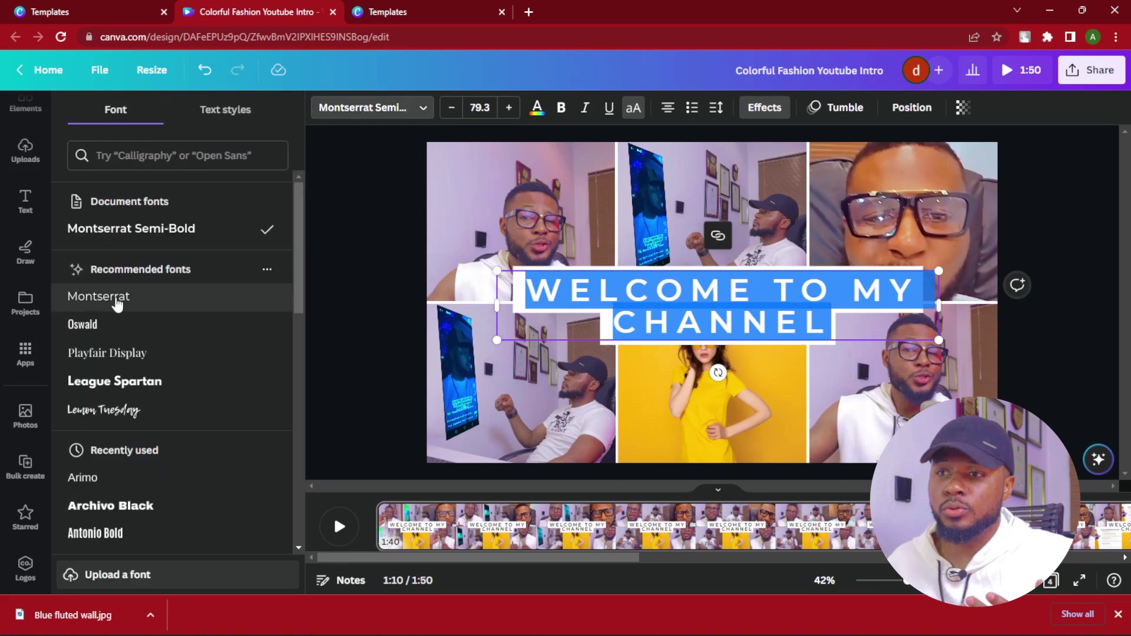
click(136, 416)
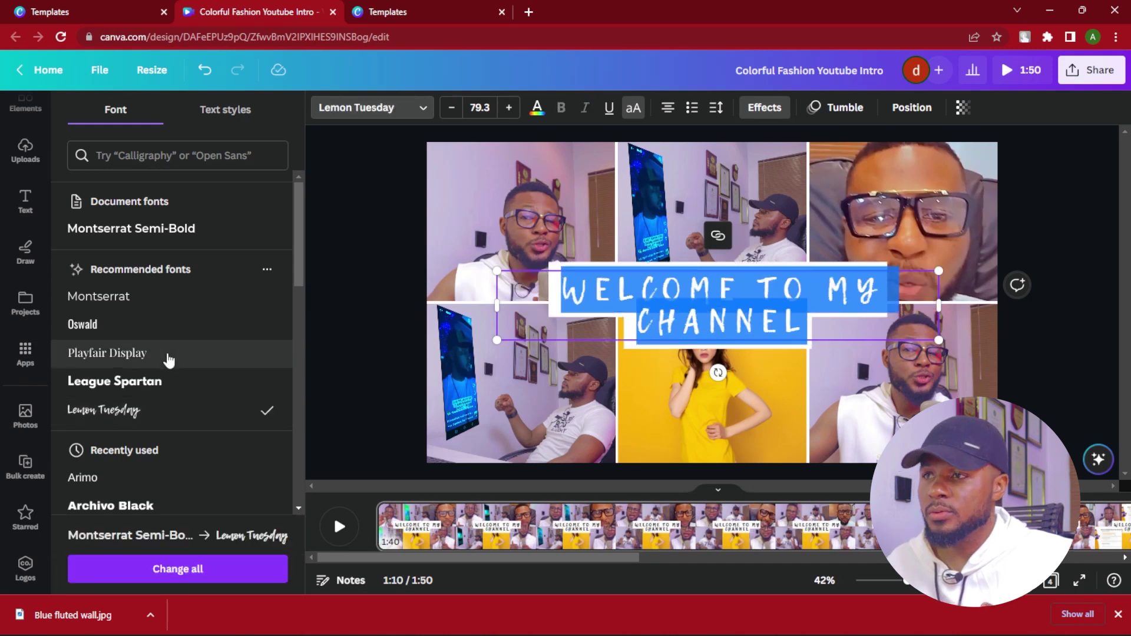
click(369, 226)
click(370, 225)
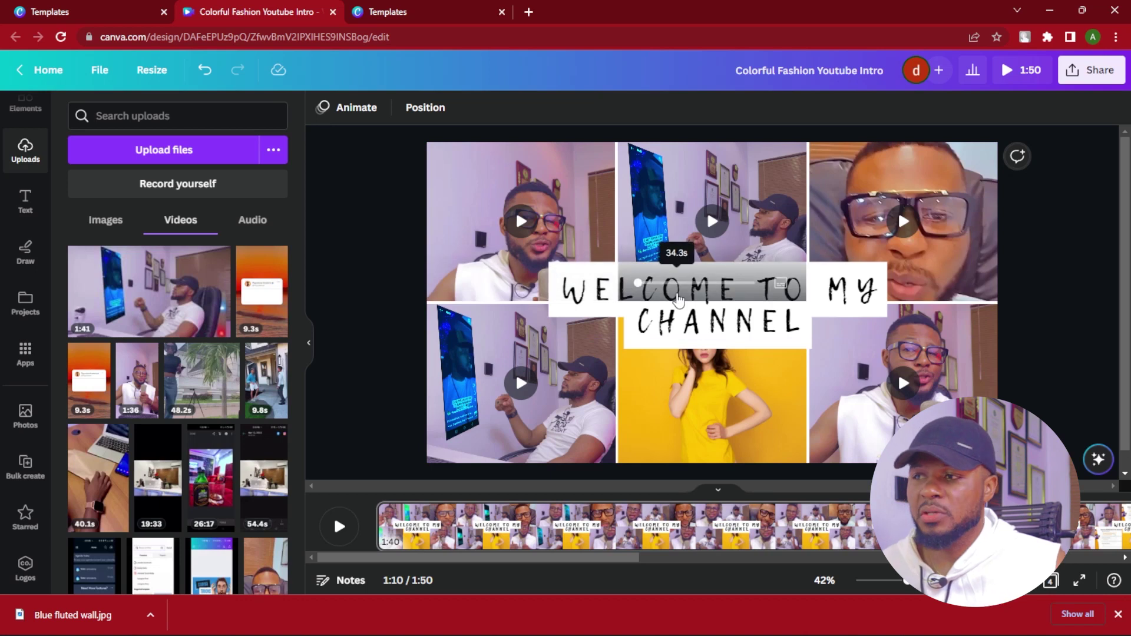
Step: Set the WELCOME TO MY CHANNEL title's font to Archivo Black
click(683, 335)
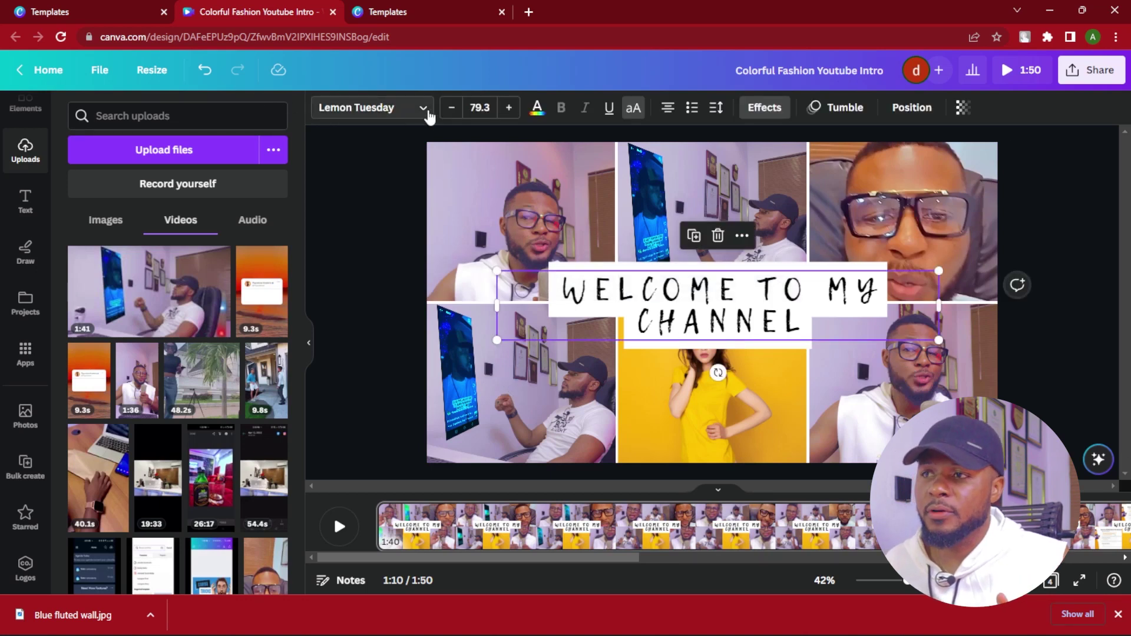
click(423, 113)
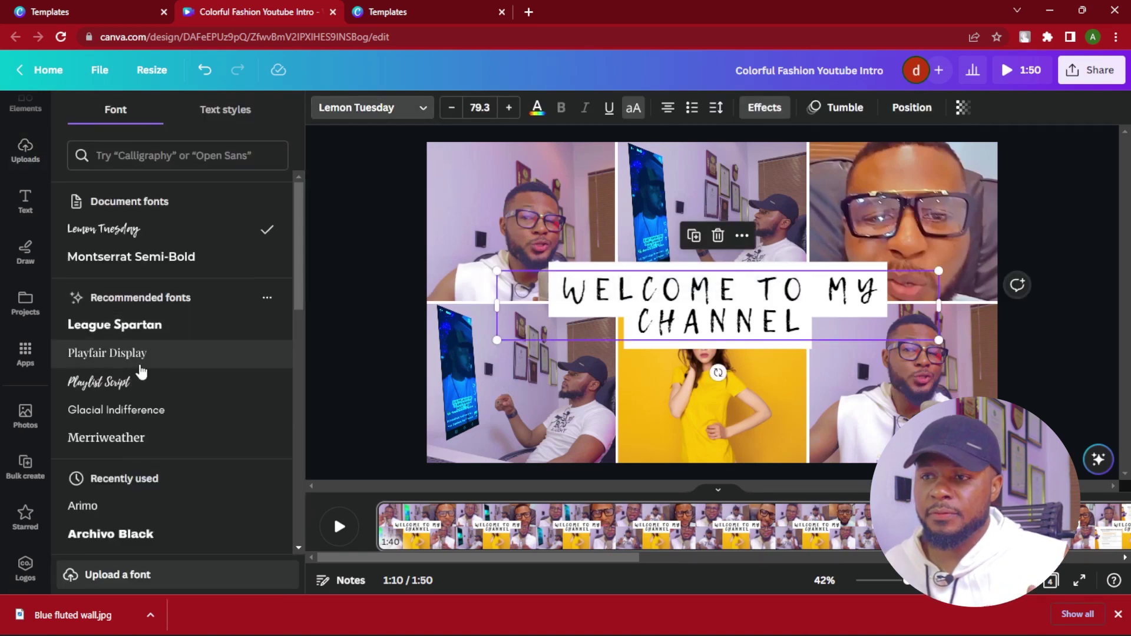
scroll(124, 472, down, 2)
click(130, 466)
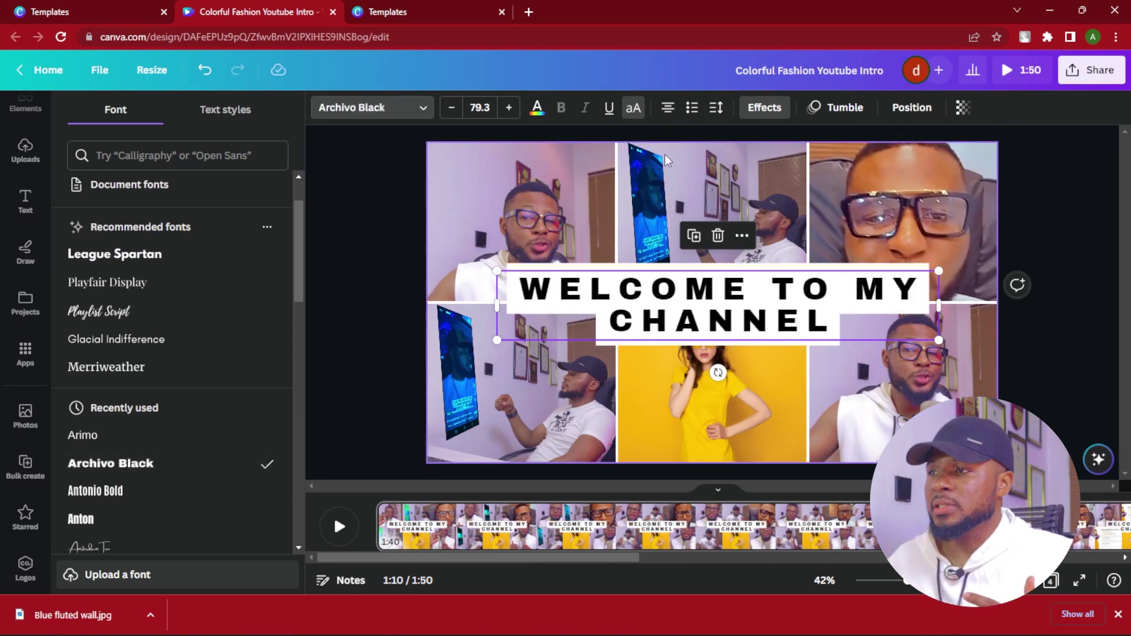
Step: Set the title's line spacing to about 1.05 and its letter spacing to about 124
click(718, 109)
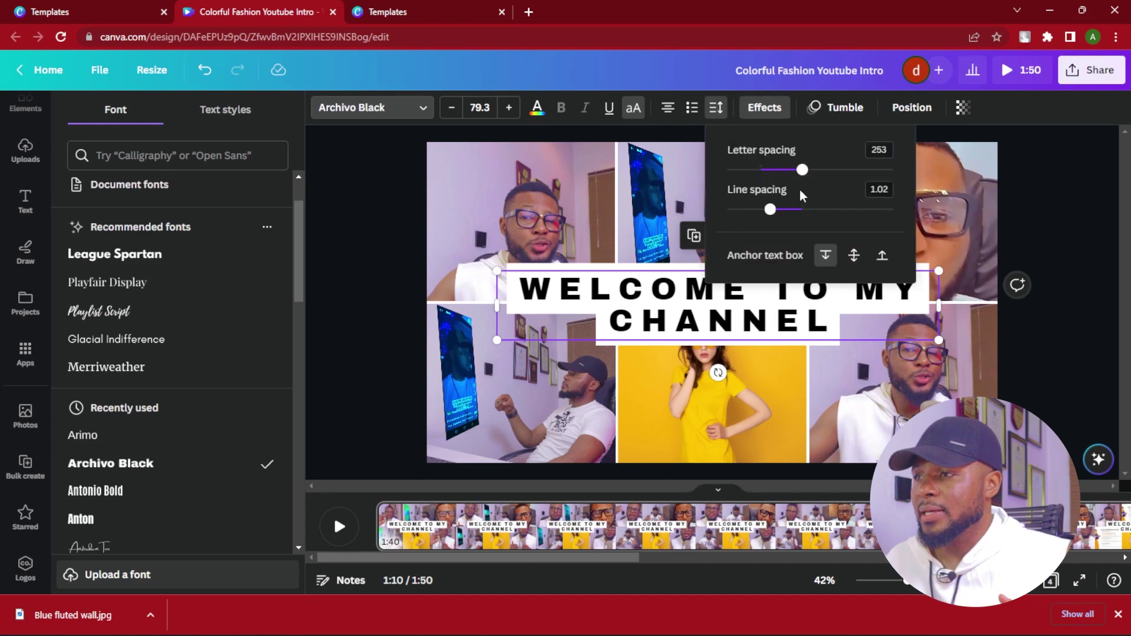
drag(784, 216, 784, 179)
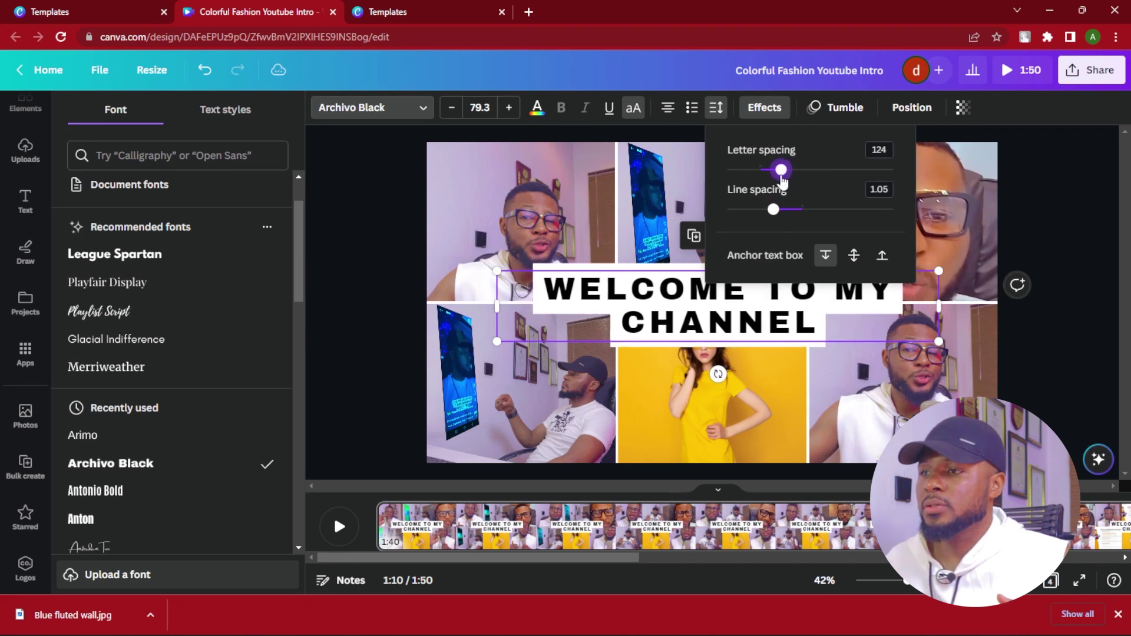
click(355, 168)
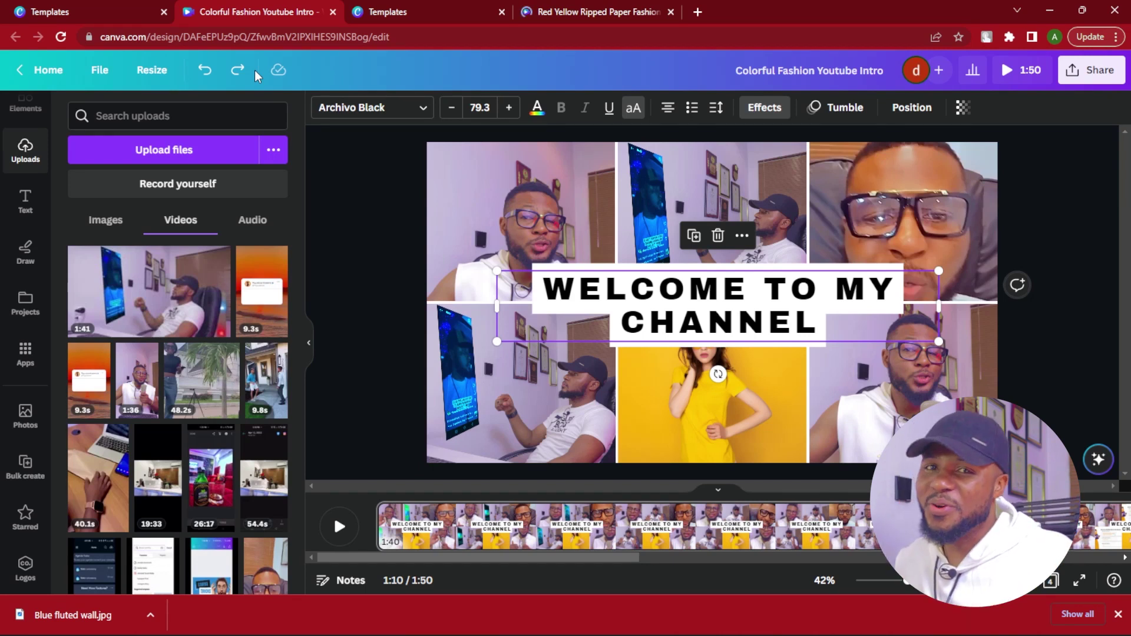
Step: Return to the template library, close the Colorful Fashion Youtube Intro preview and search for "youtube outro"
click(97, 2)
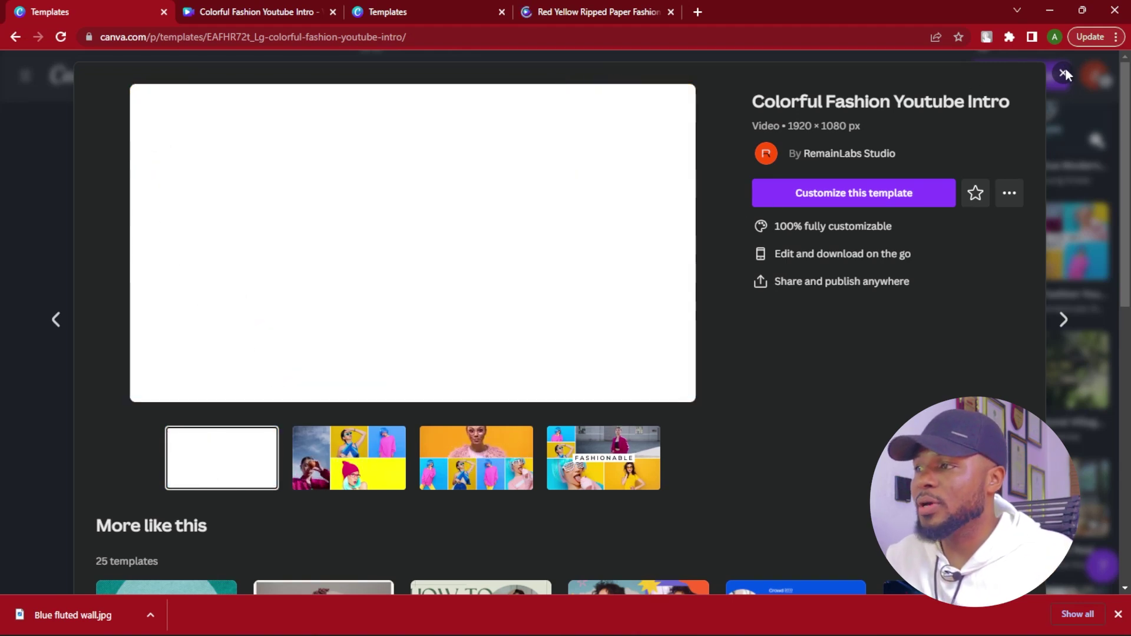
click(1063, 70)
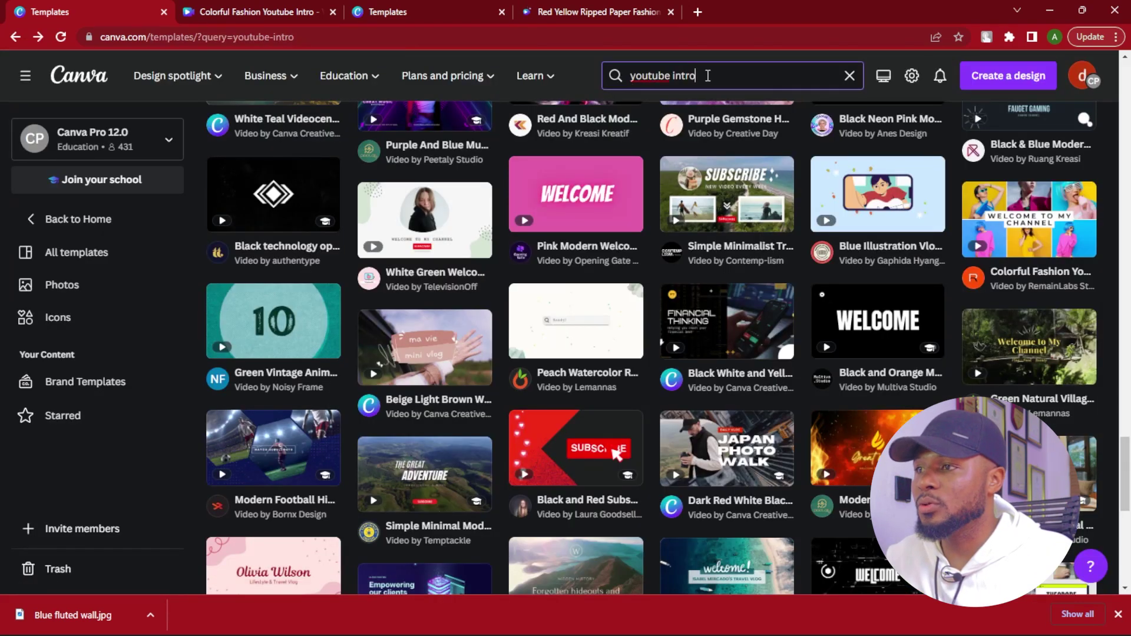
click(707, 75)
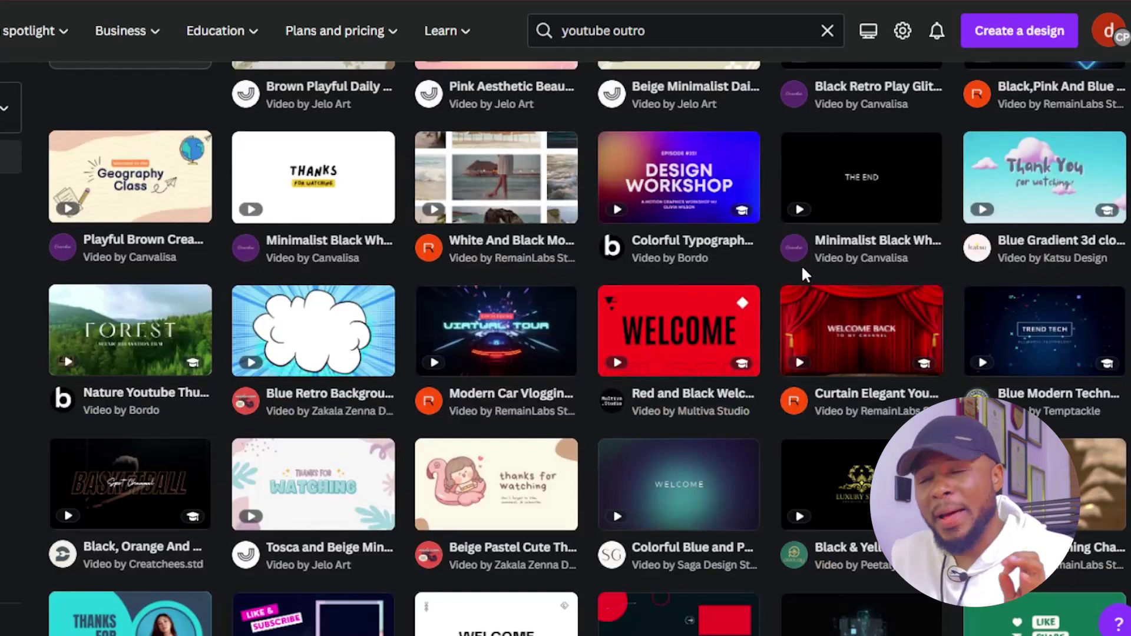
Step: Browse the outro results and open the red and black "Thank you for watching!" template in a new browser tab
scroll(802, 324, down, 5)
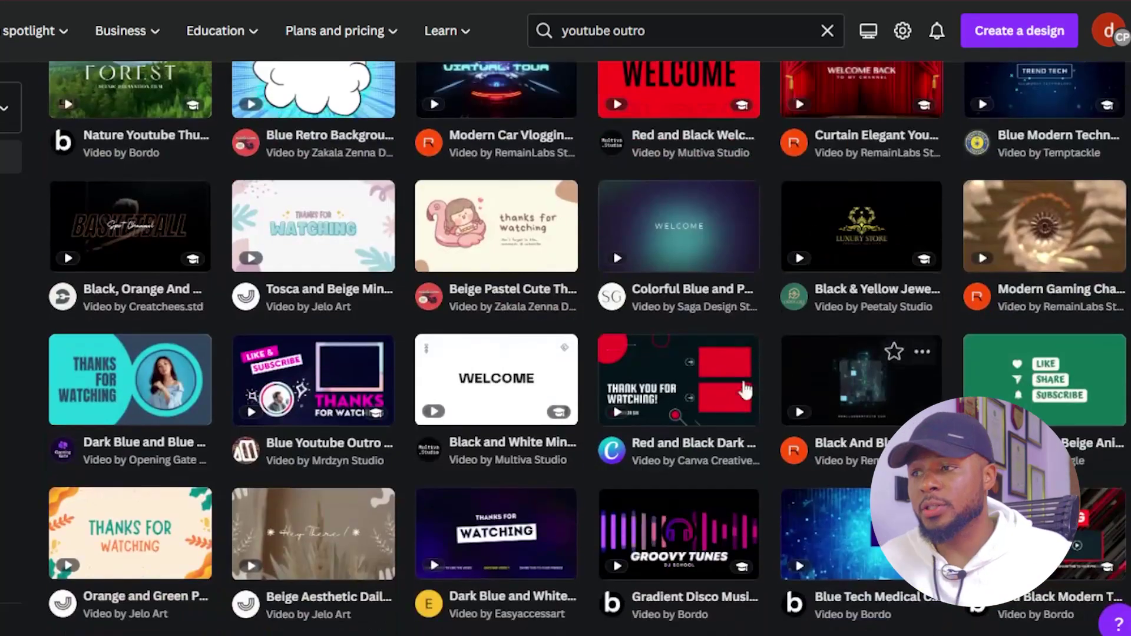
scroll(117, 361, down, 2)
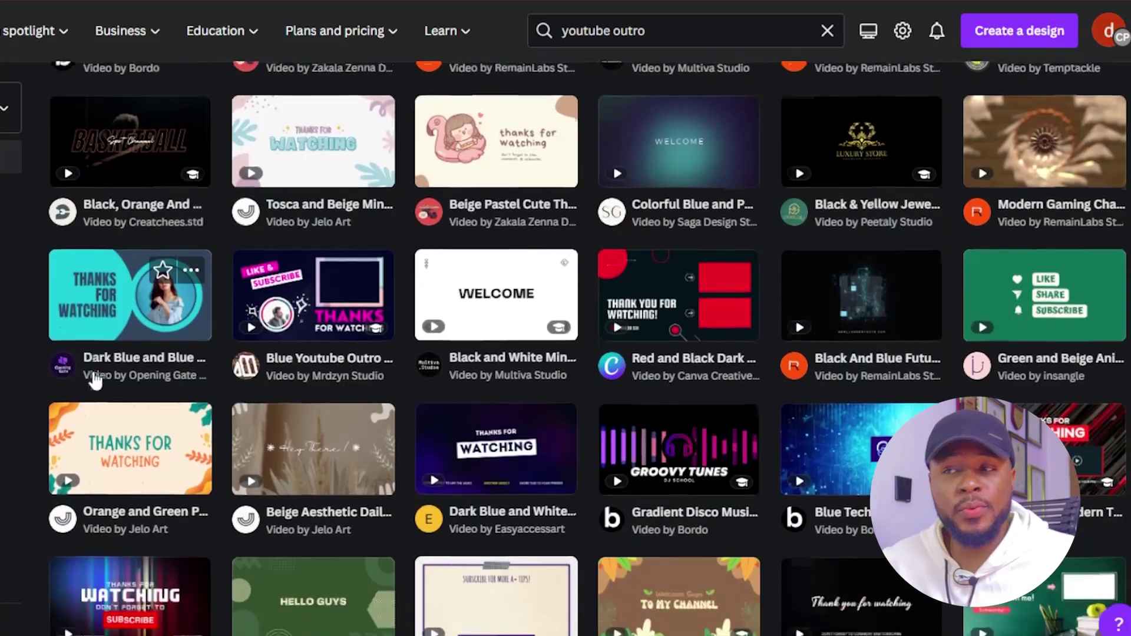
right_click(700, 363)
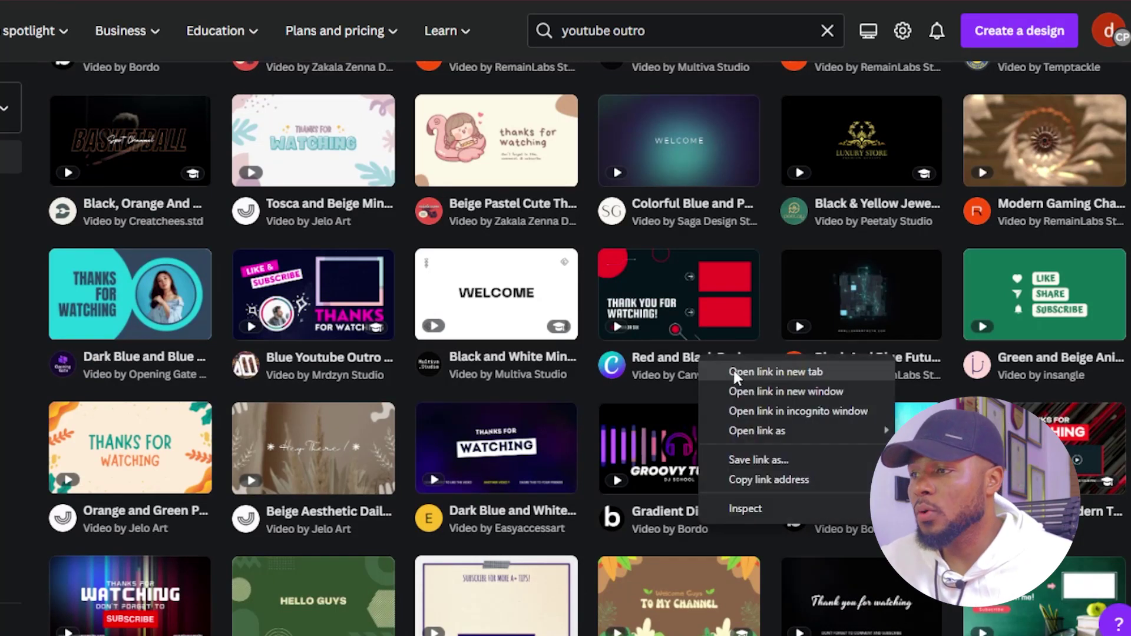
click(766, 373)
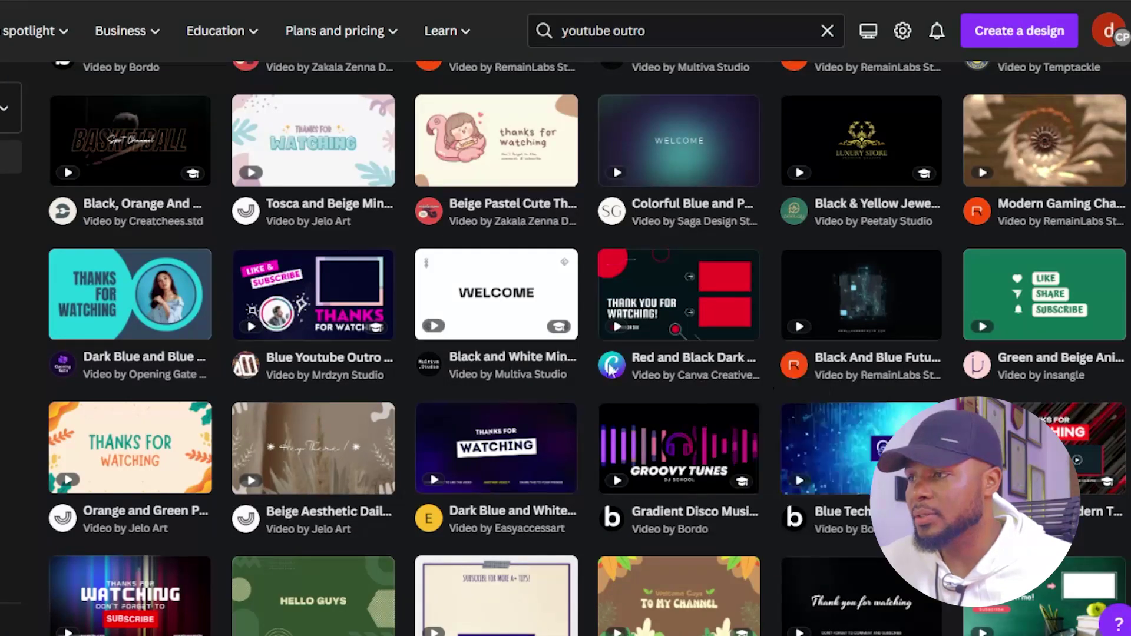
Step: Browse further through the outro results and open the preview of the Simple Minimalist Travel Vlog Youtube Outro template
scroll(483, 380, down, 1)
scroll(483, 380, down, 5)
scroll(517, 372, up, 3)
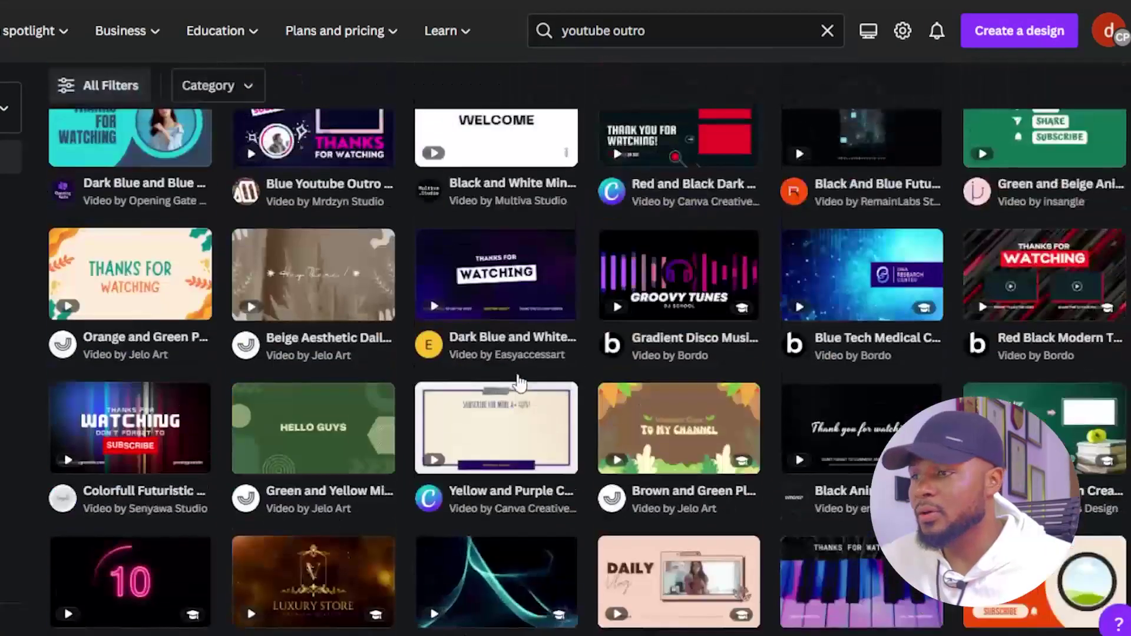
scroll(677, 330, down, 3)
scroll(678, 330, down, 10)
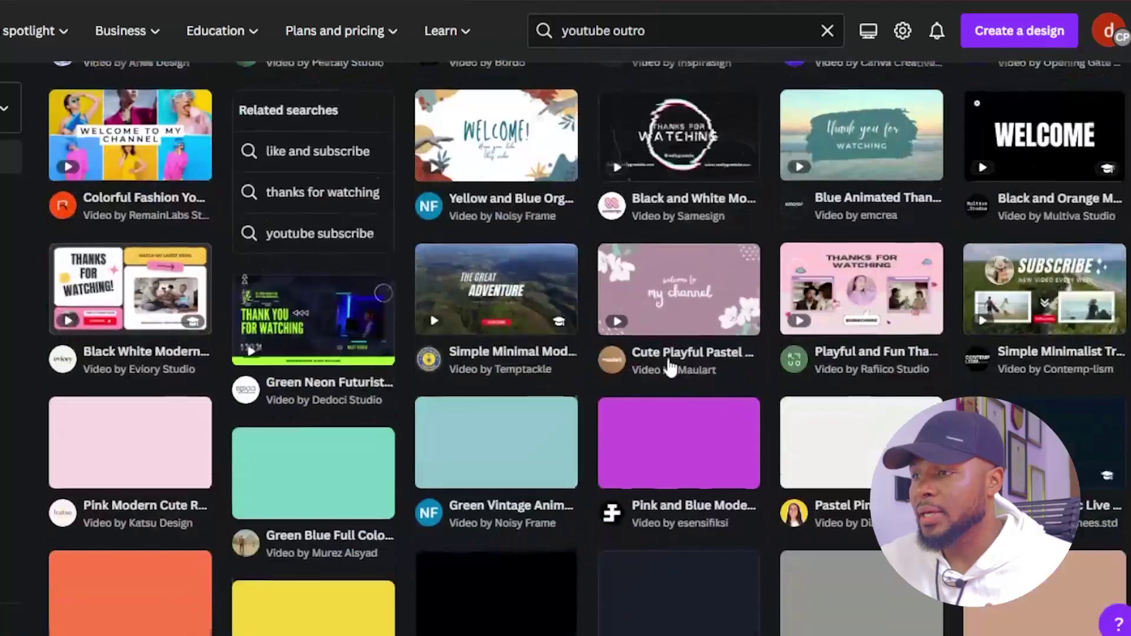
scroll(674, 368, up, 8)
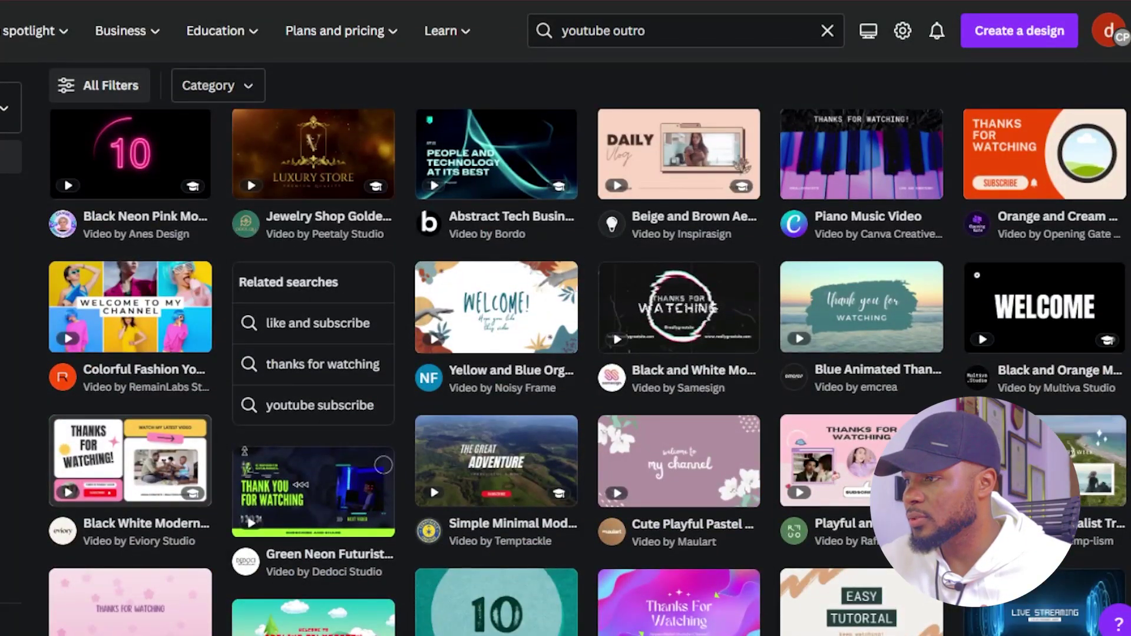
right_click(832, 360)
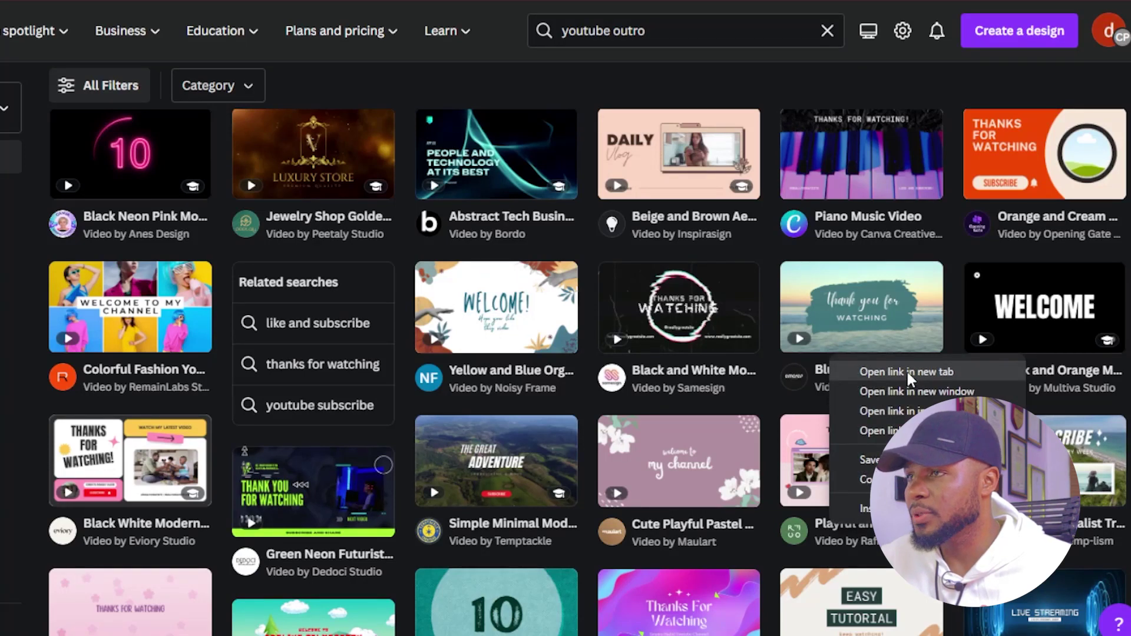
click(1002, 465)
click(1002, 465)
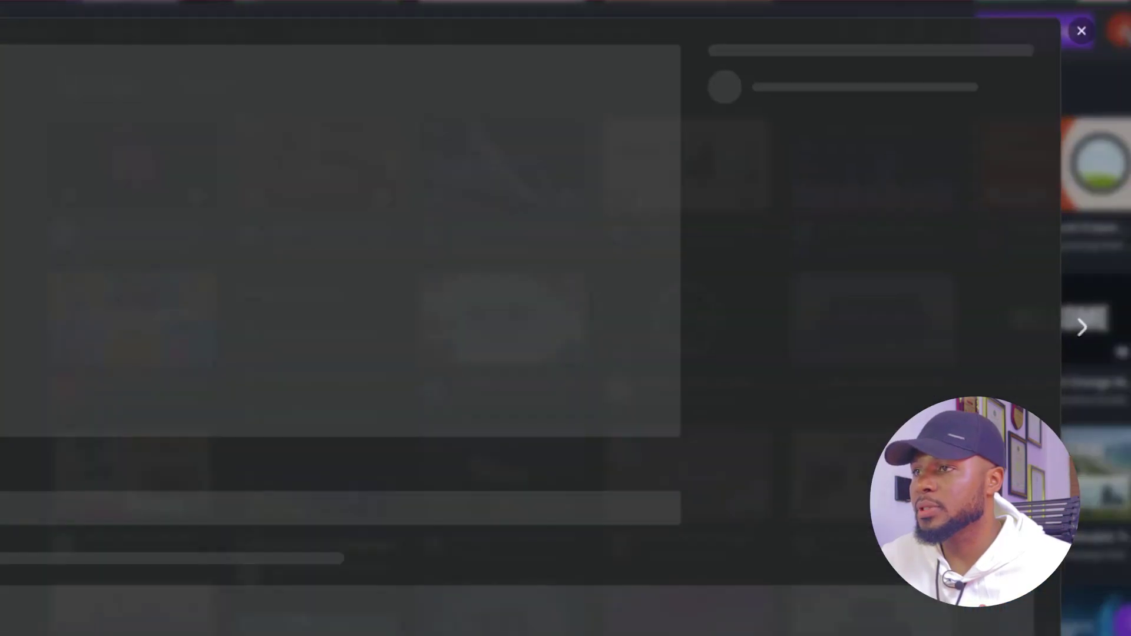
Step: Review the similar templates in the preview and start customizing the Simple Minimalist Travel Vlog Youtube Outro
scroll(420, 397, down, 10)
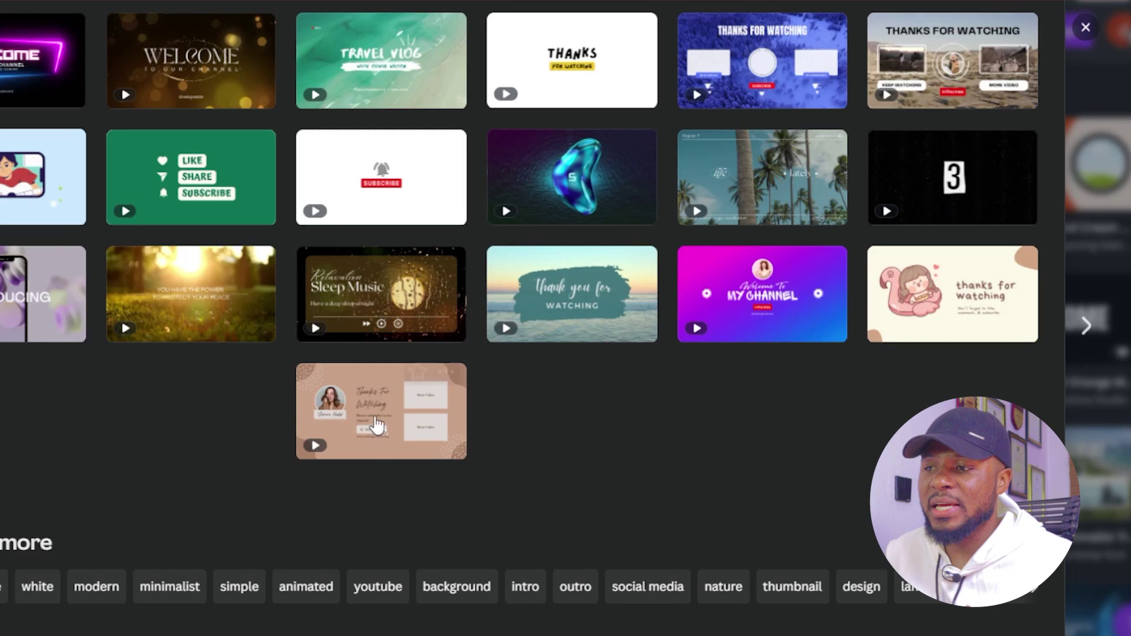
mouse_move(417, 389)
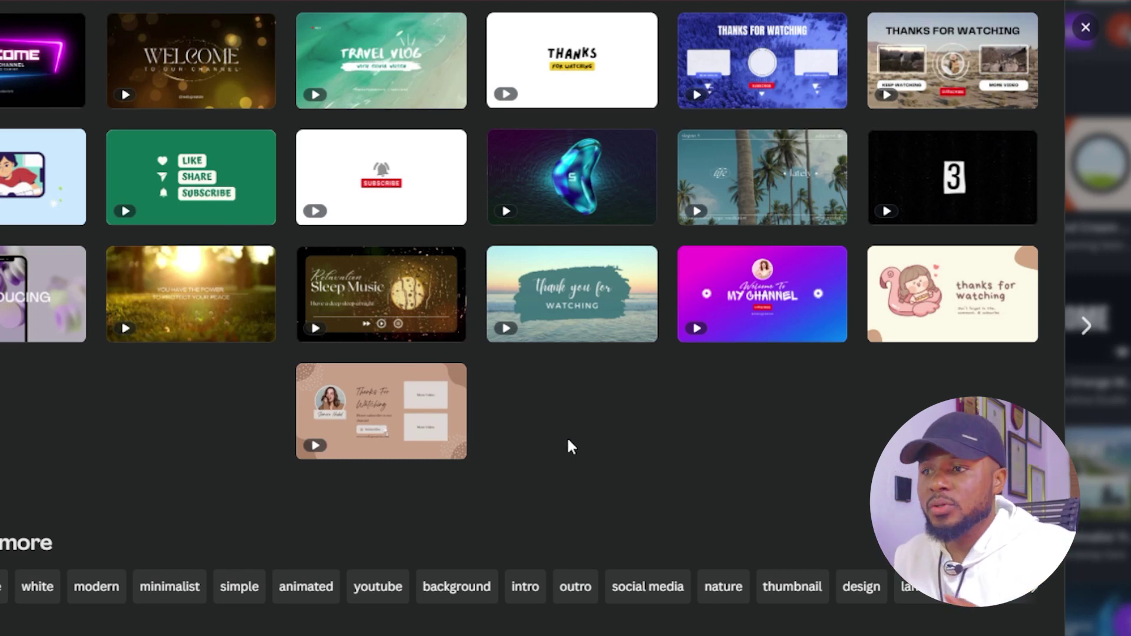
click(417, 384)
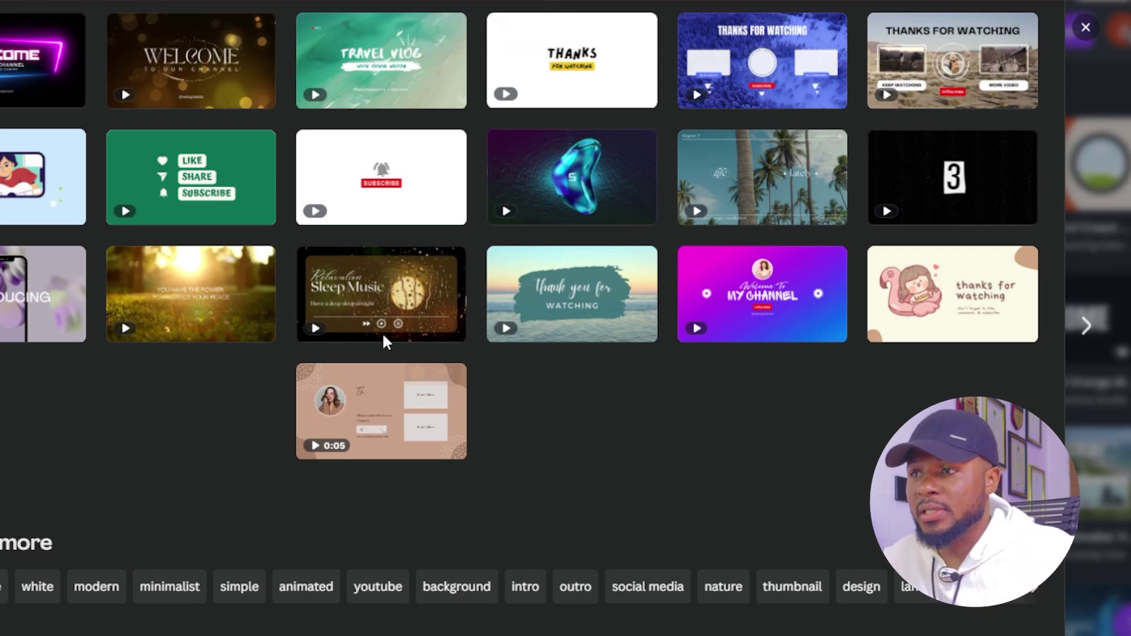
scroll(396, 346, up, 10)
scroll(917, 197, up, 1)
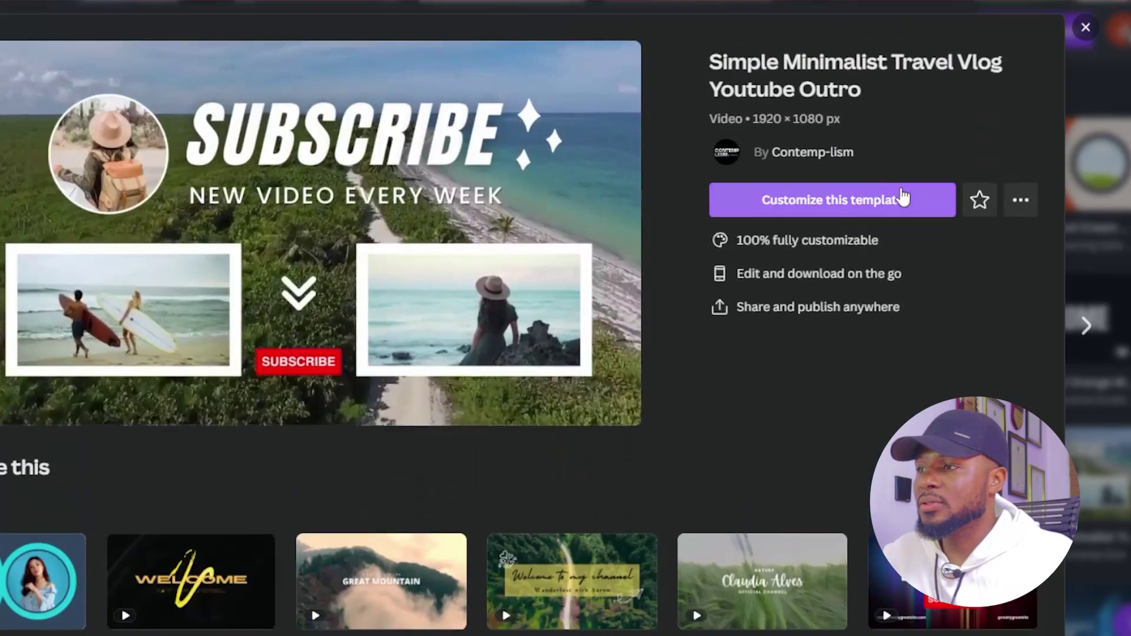
click(832, 204)
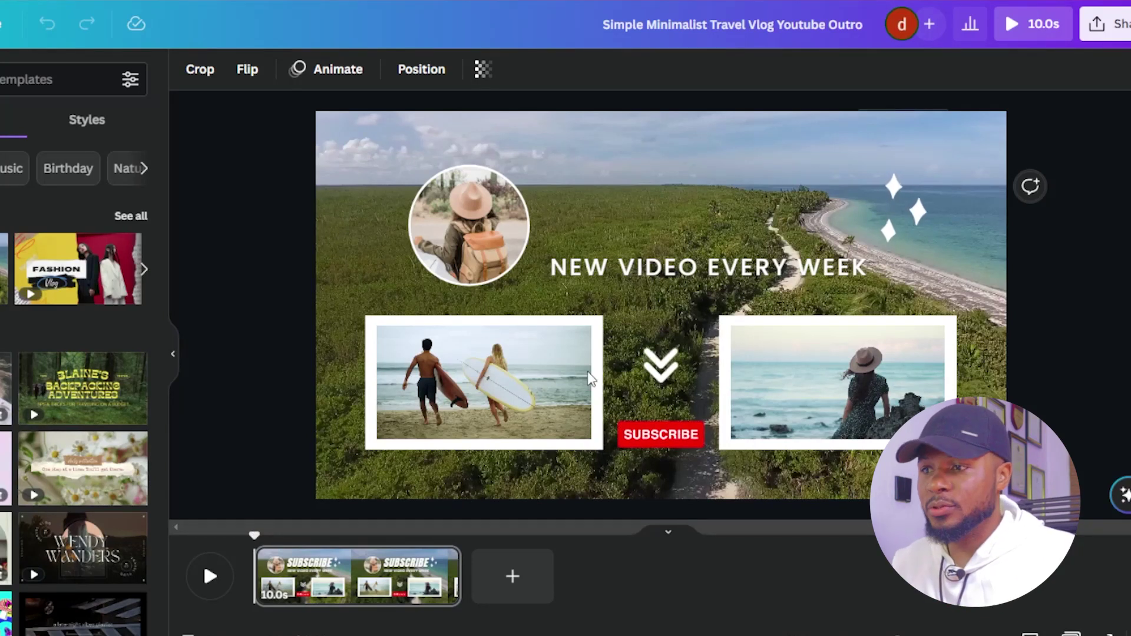
Step: Move the playhead to where the SUBSCRIBE title is fully shown and delete the sparkle graphic beside it
drag(260, 537, 309, 536)
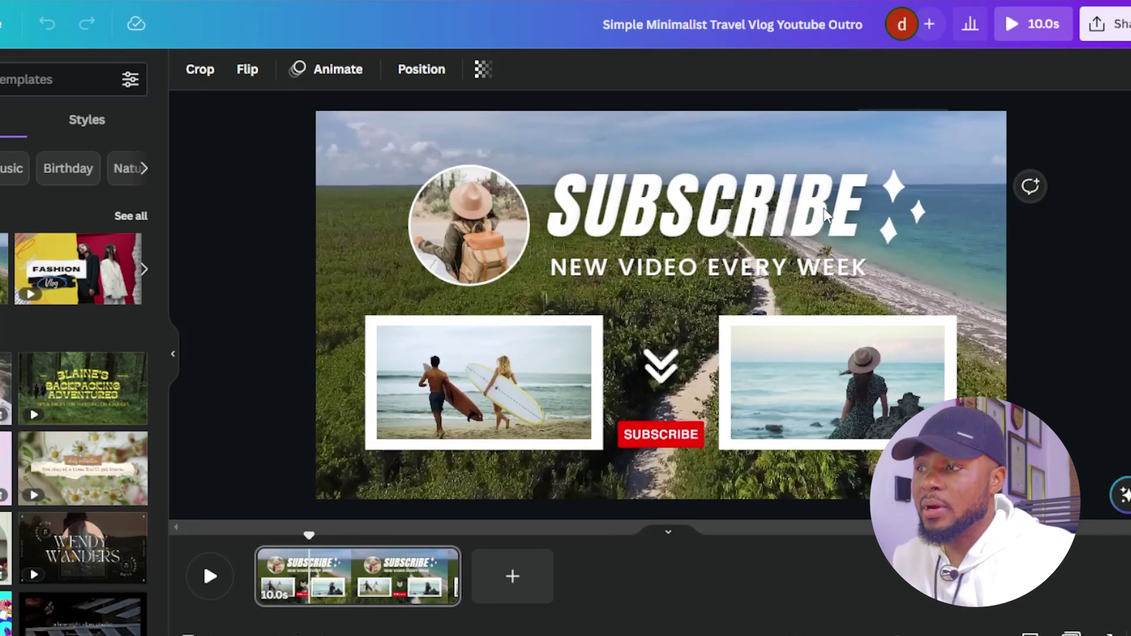
click(893, 188)
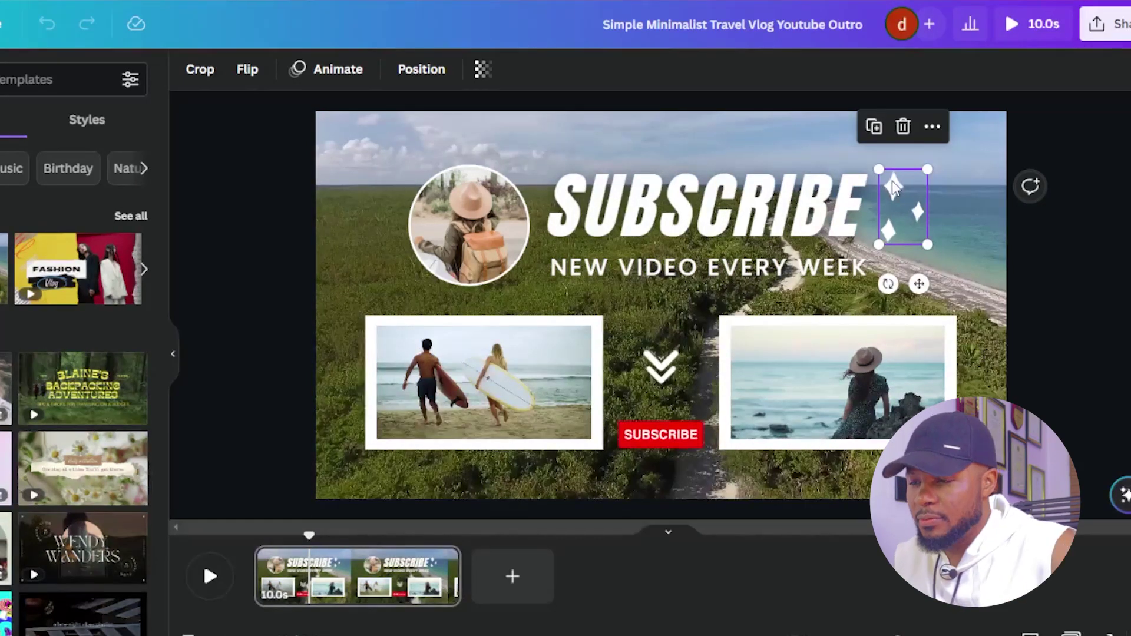
key(Delete)
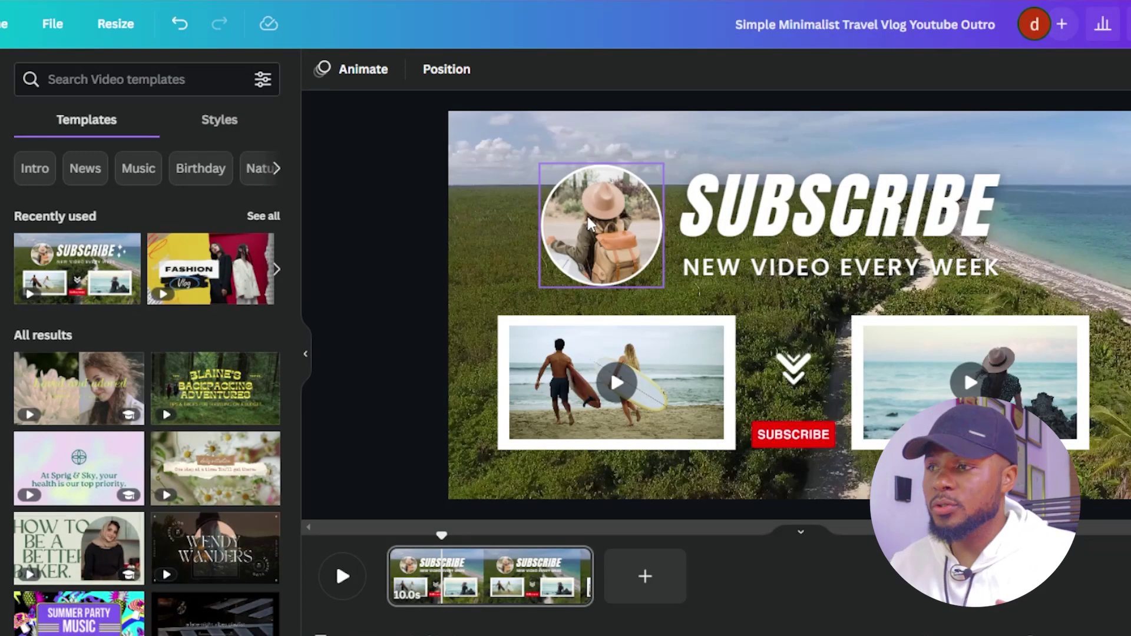
Step: Replace the backpacker photo in the circular frame with the uploaded portrait image on a yellow background
click(589, 218)
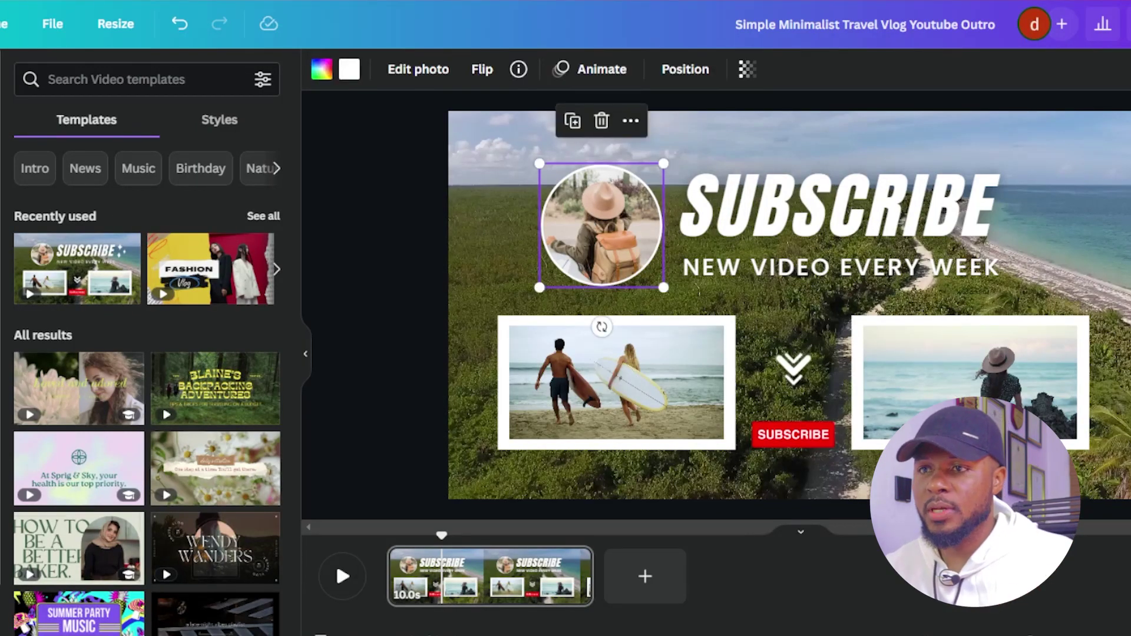
click(1, 242)
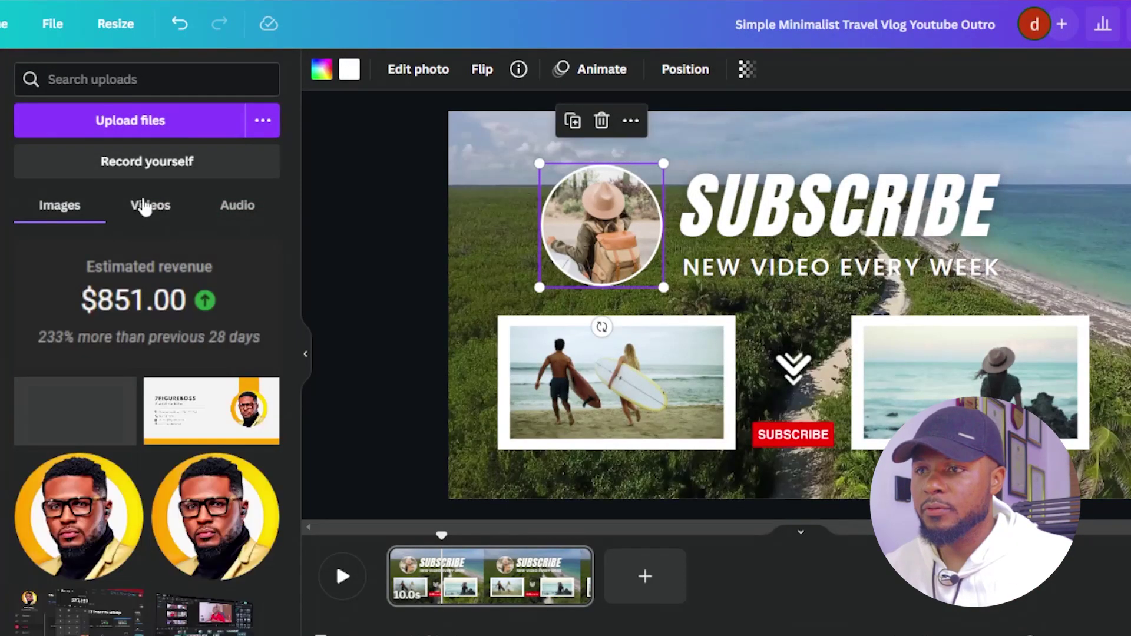
scroll(157, 454, down, 3)
drag(64, 404, 552, 223)
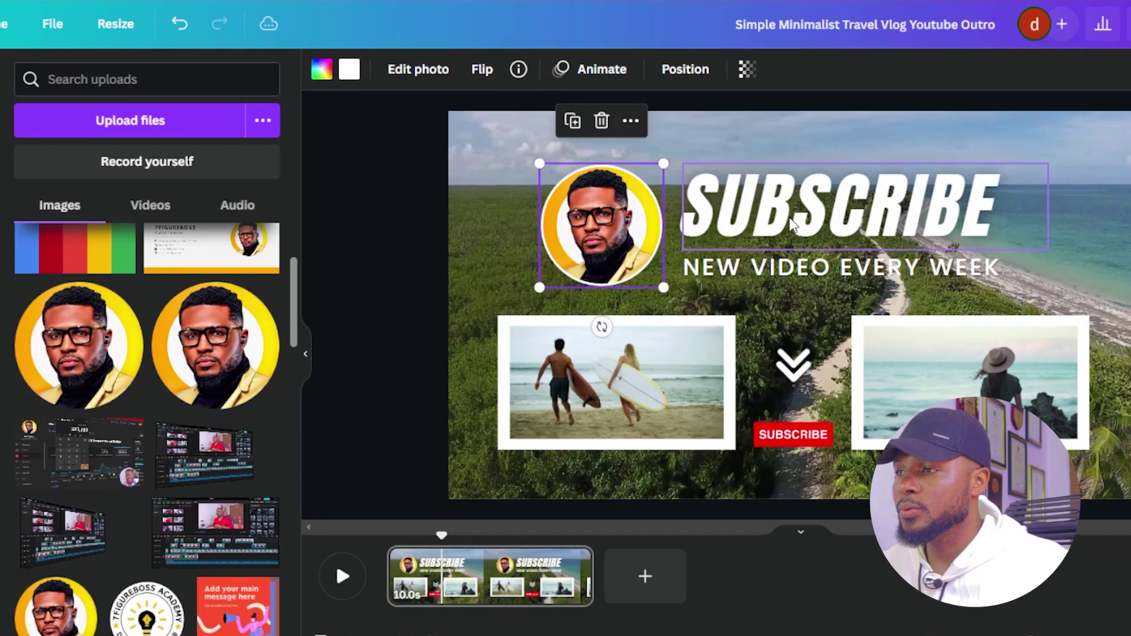
Step: Remove the italics from the SUBSCRIBE title and delete the NEW VIDEO EVERY WEEK line beneath it
click(793, 224)
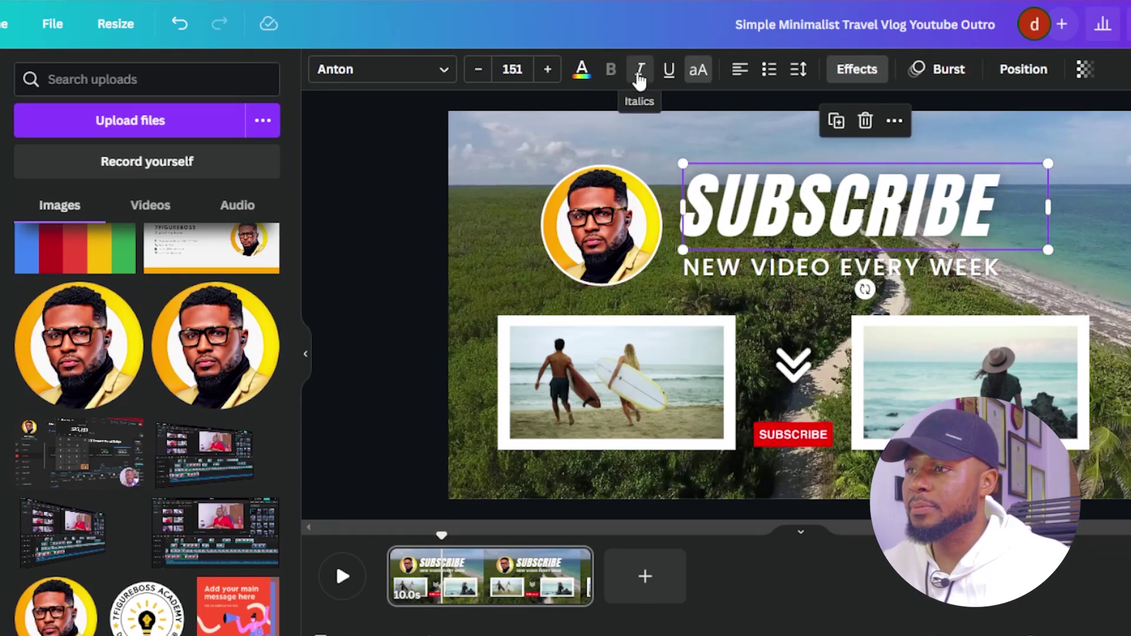
click(640, 80)
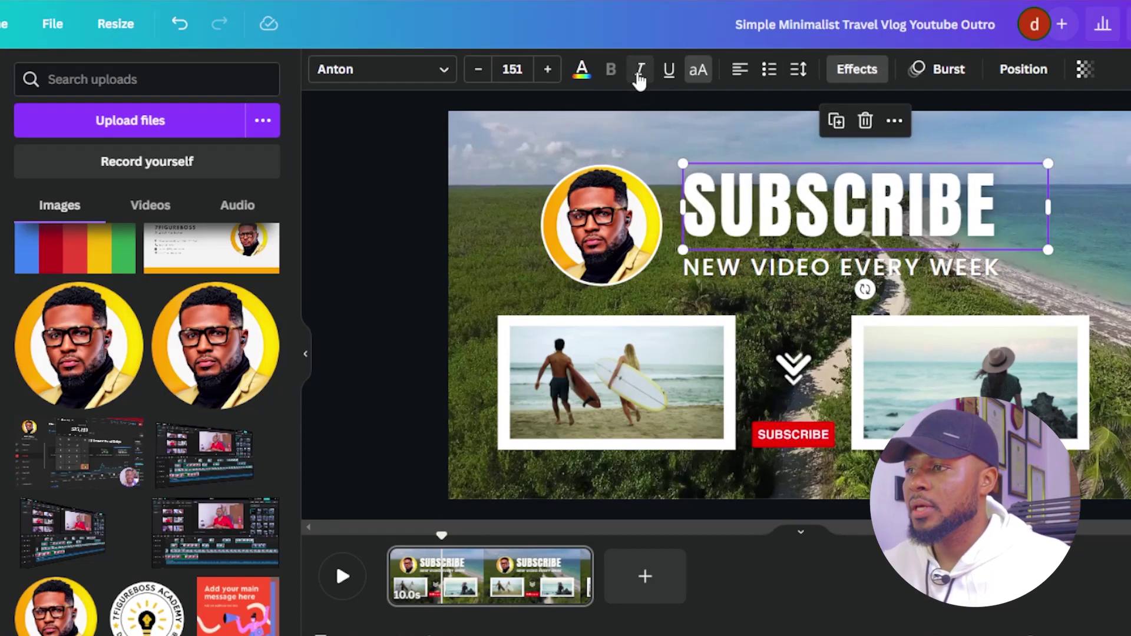
click(816, 277)
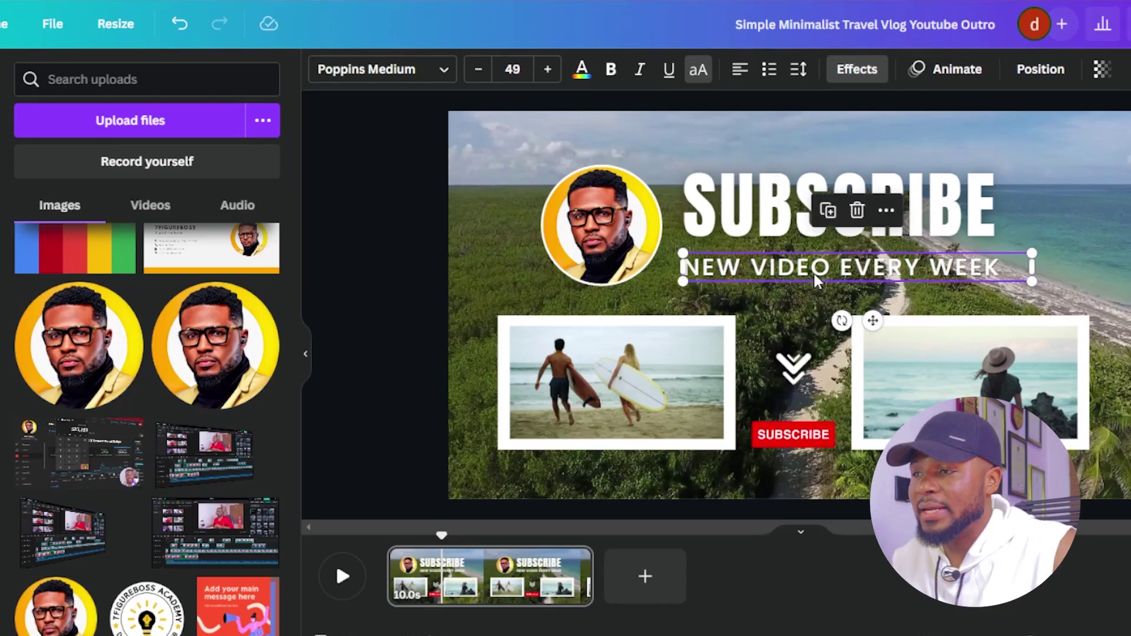
Step: Enlarge the SUBSCRIBE title to font size 157 and move it down so it is vertically centred beside the portrait
click(836, 206)
mouse_move(1058, 259)
mouse_down()
mouse_move(1051, 247)
mouse_move(1112, 263)
mouse_move(1064, 254)
mouse_up()
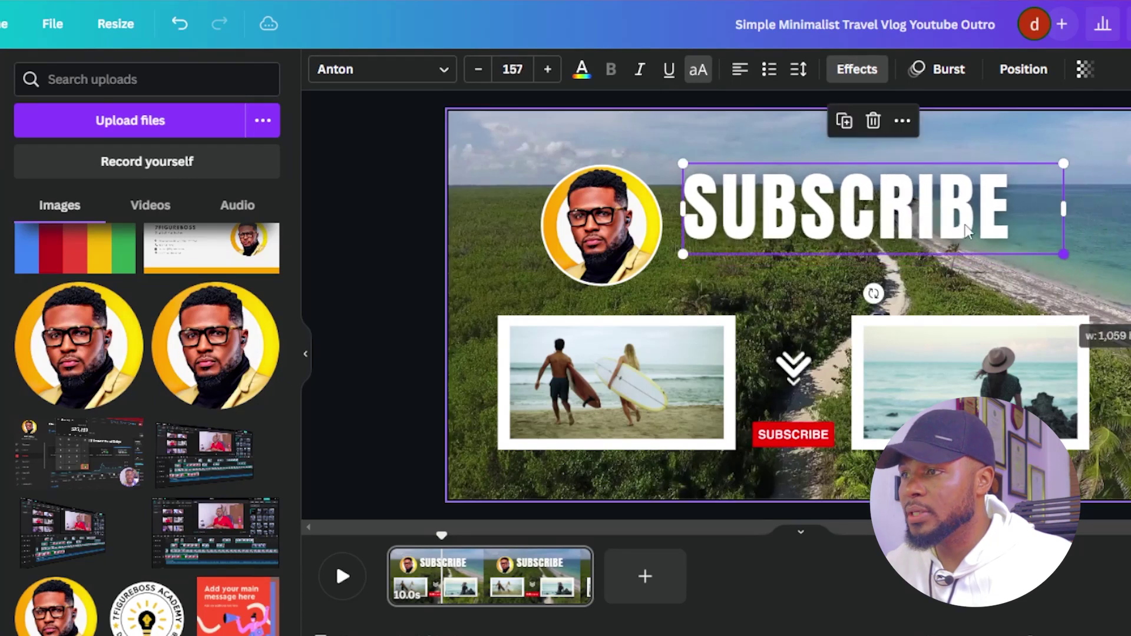
drag(863, 215, 857, 238)
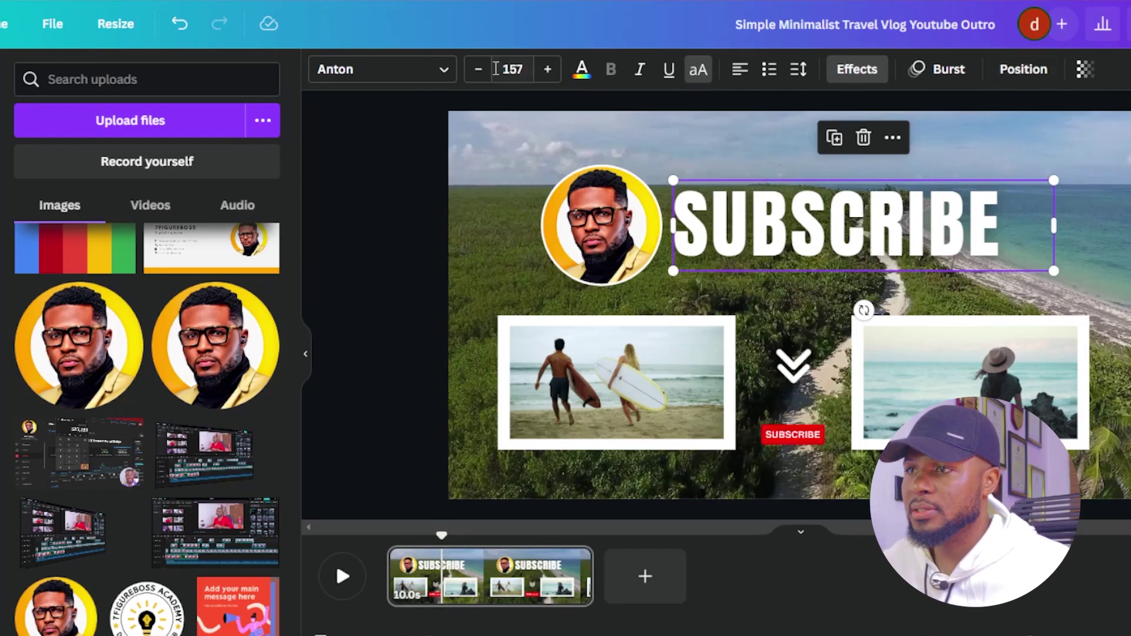
Step: Apply the Shadow text effect to the SUBSCRIBE title and set the shadow color to black
click(866, 67)
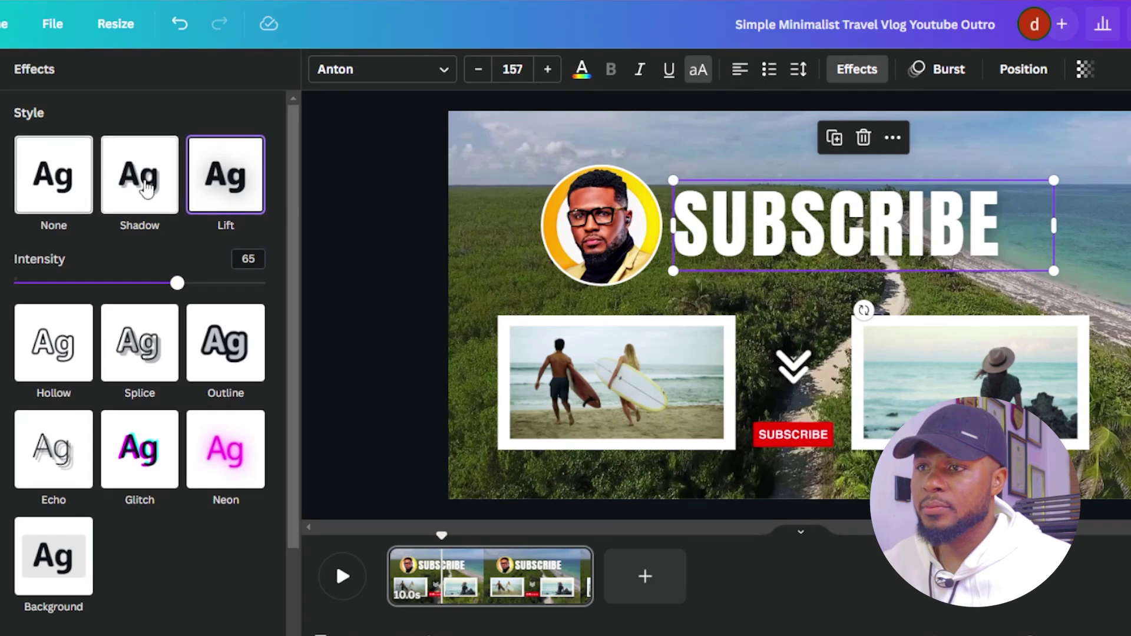
click(147, 183)
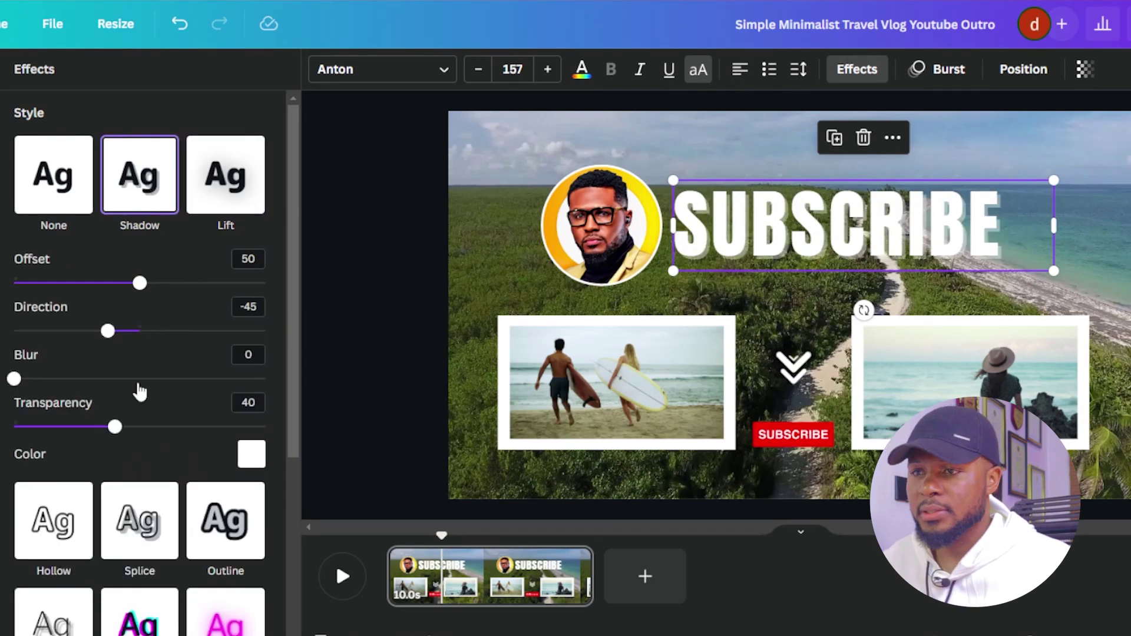
click(251, 455)
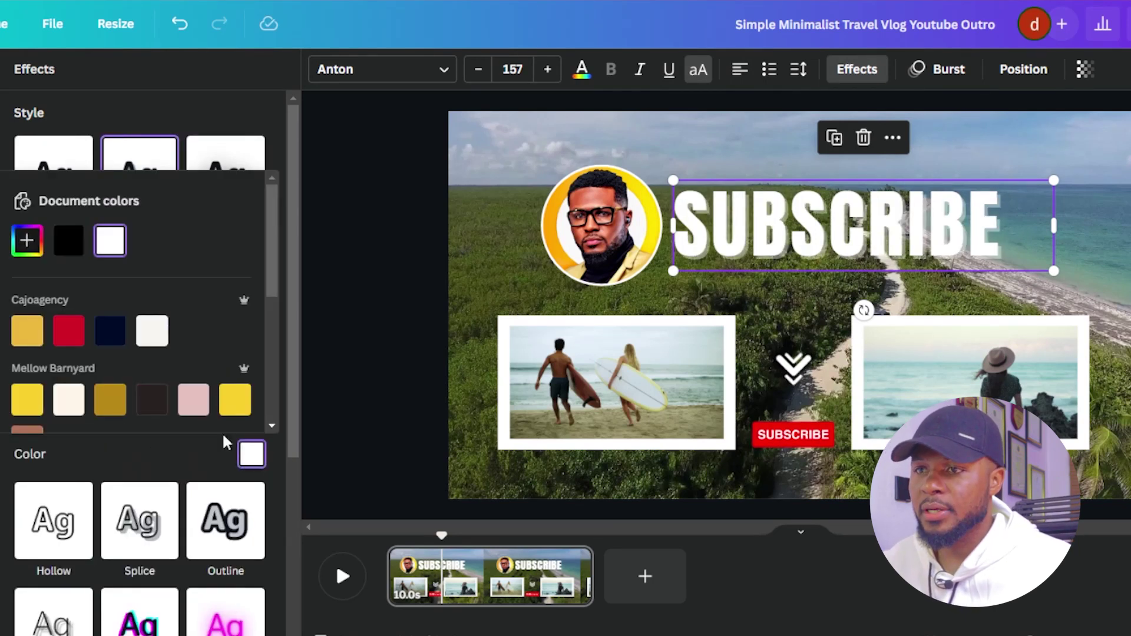
click(73, 250)
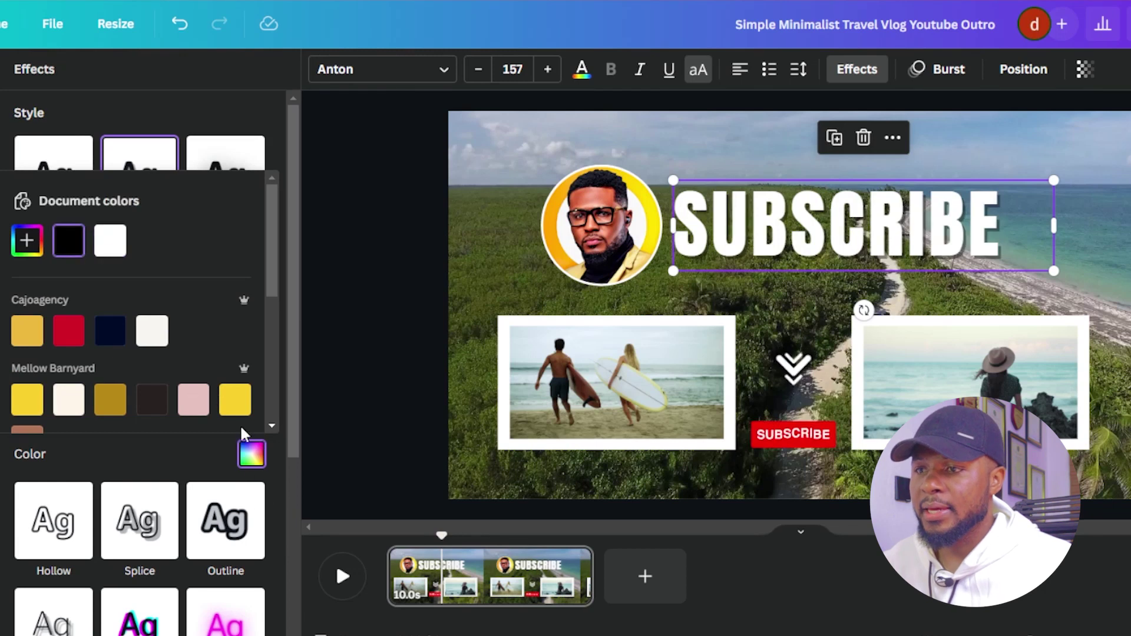
click(229, 112)
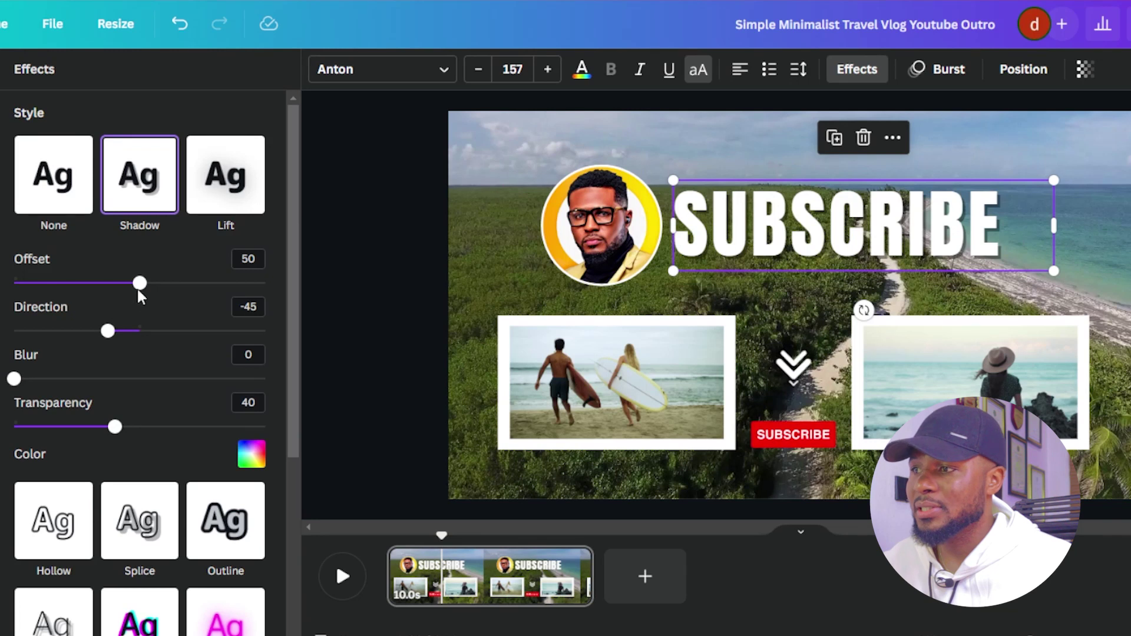
Step: Set the title shadow's offset to 52 and transparency to 72, keeping the blur at 0
mouse_move(142, 290)
mouse_down()
mouse_move(184, 290)
mouse_move(131, 287)
mouse_up()
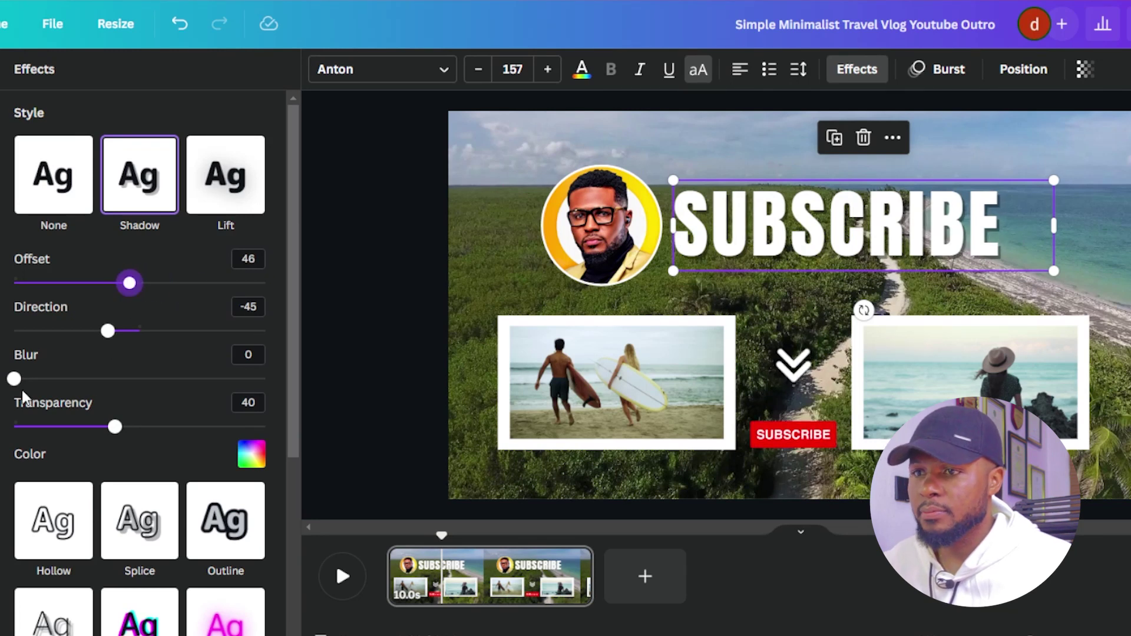
mouse_move(14, 379)
mouse_down()
mouse_move(169, 380)
mouse_move(14, 379)
mouse_up()
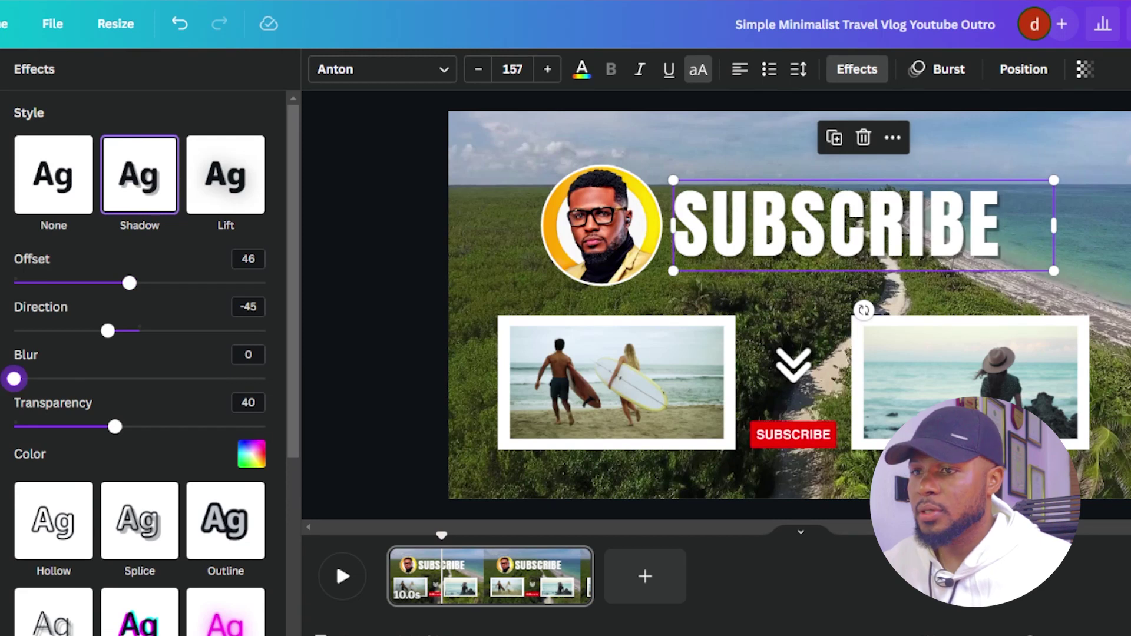
drag(121, 430, 266, 432)
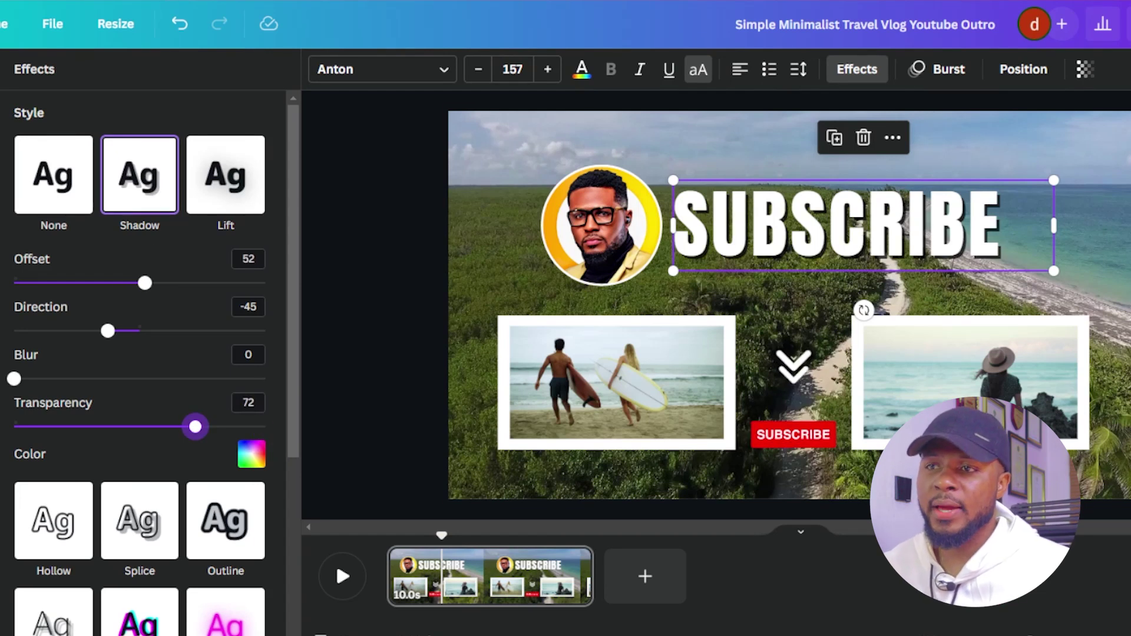
Step: Color the SUBSCRIBE title yellow (#FCC122) using the photo colors taken from the portrait
click(583, 70)
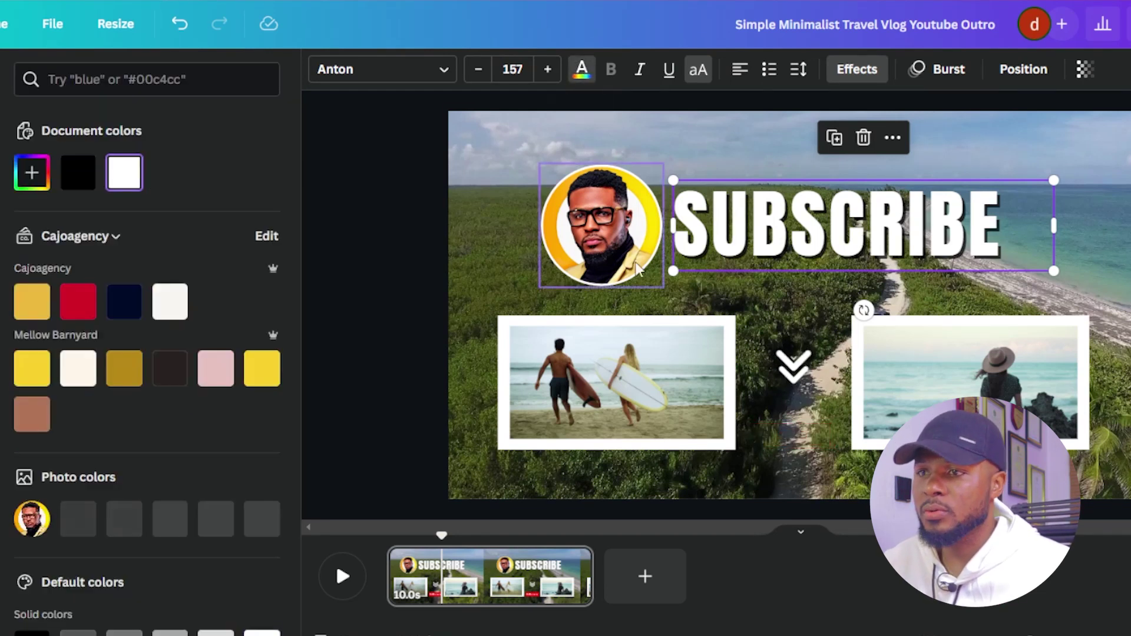
click(32, 172)
click(221, 347)
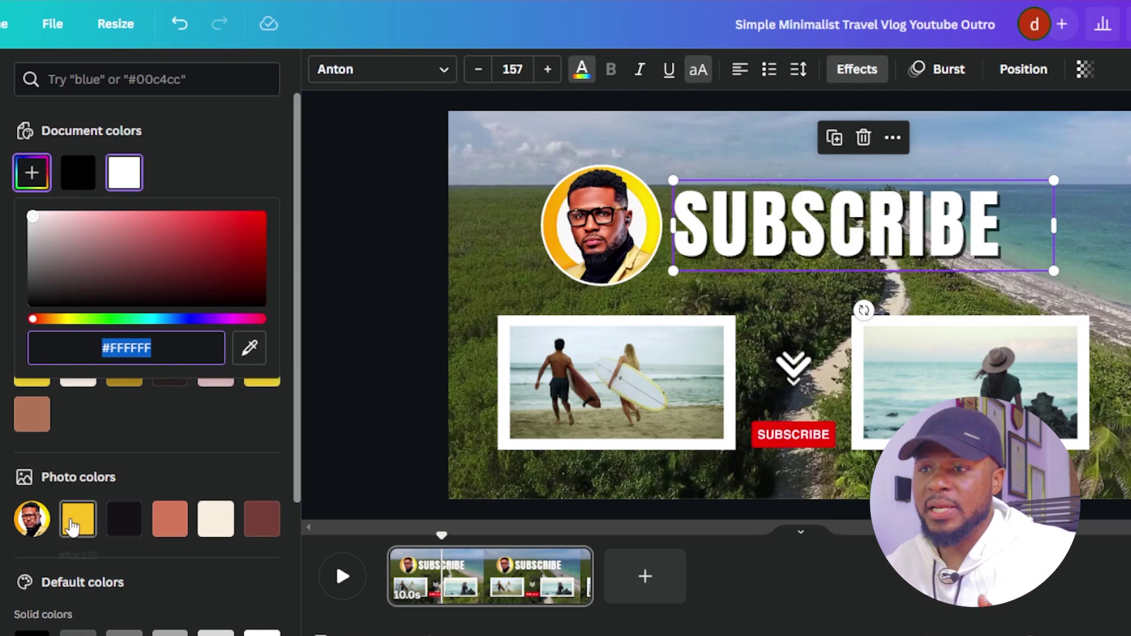
click(72, 526)
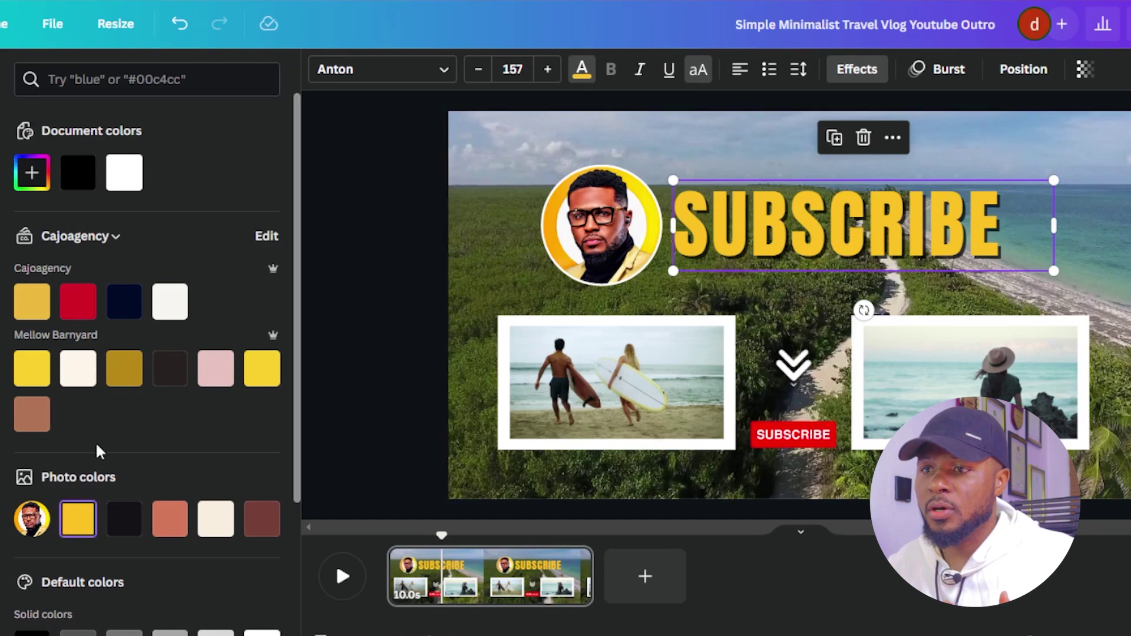
Step: Sample the orange background of the circular portrait as the color of the SUBSCRIBE title
click(31, 173)
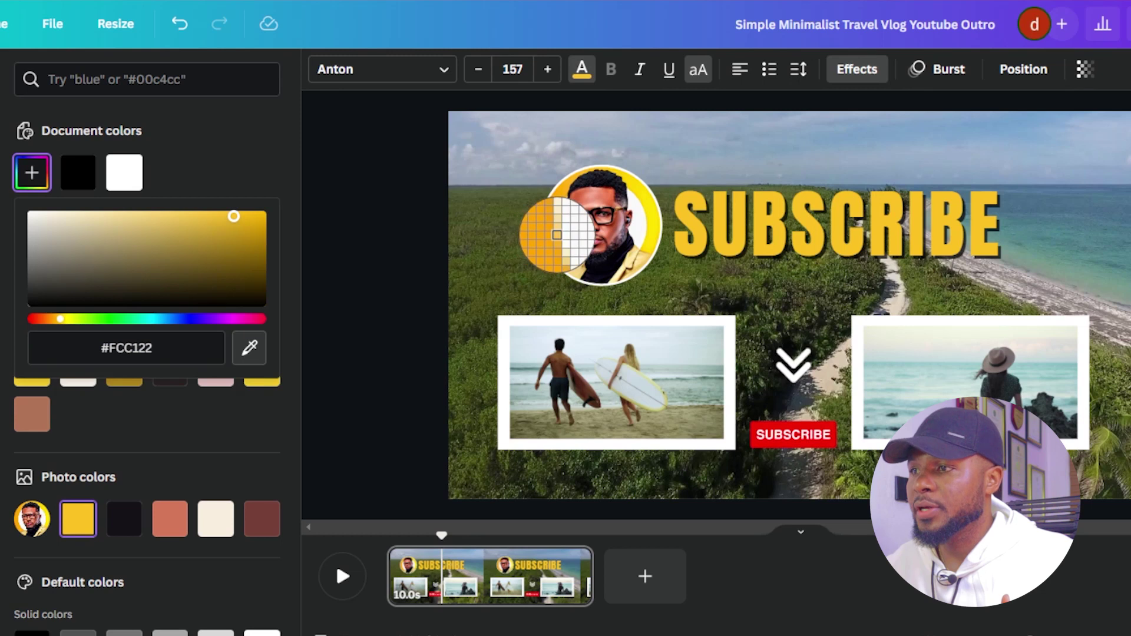
click(560, 242)
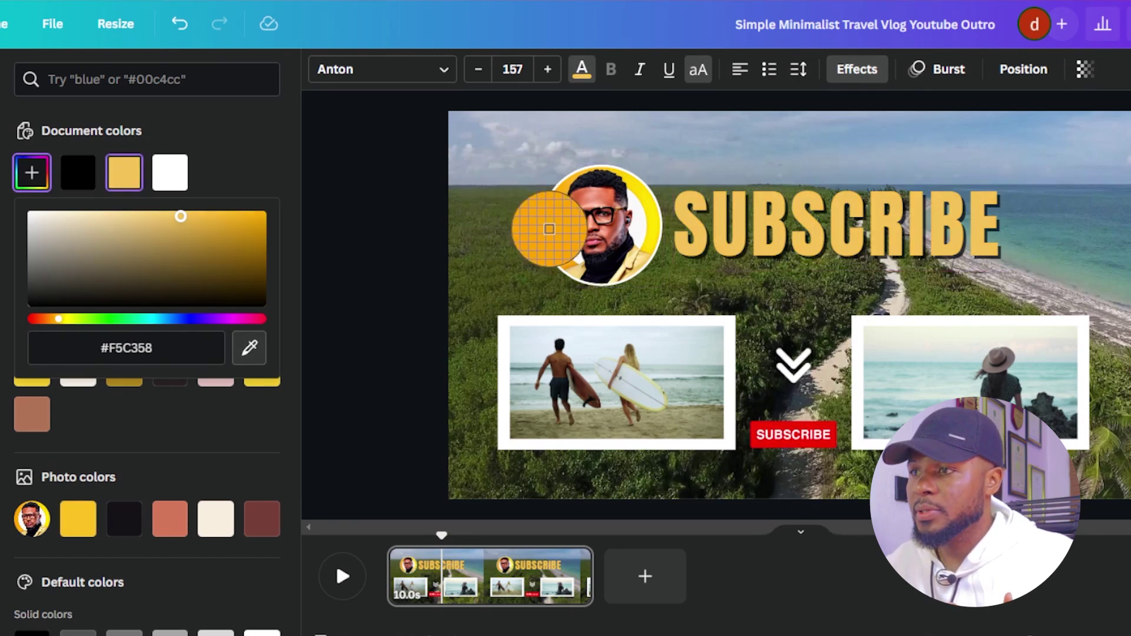
click(546, 235)
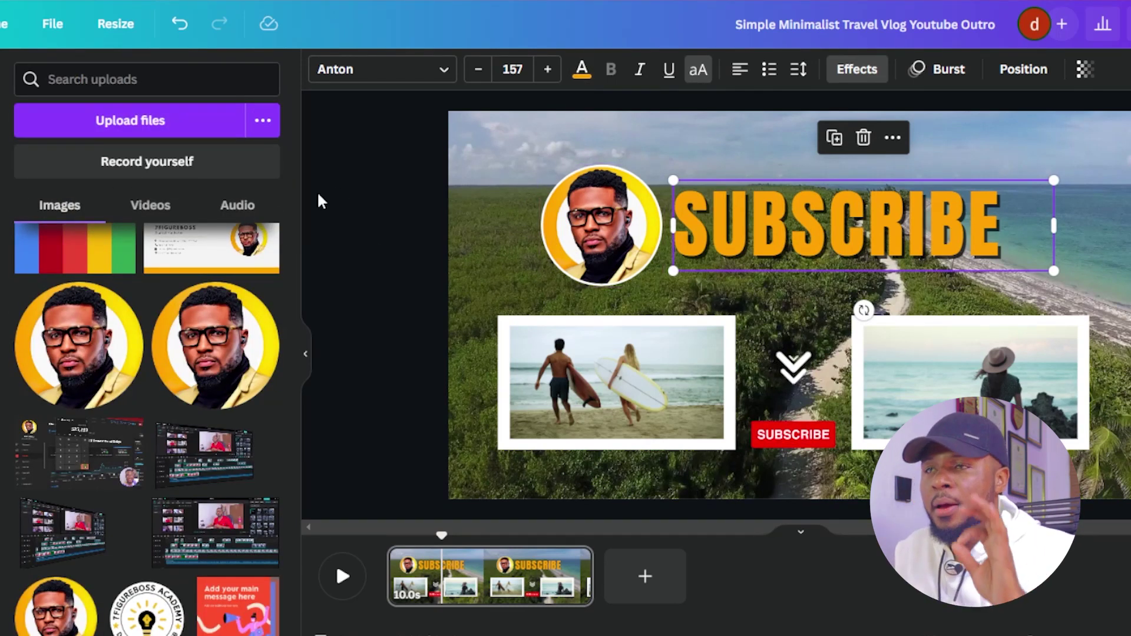
click(496, 177)
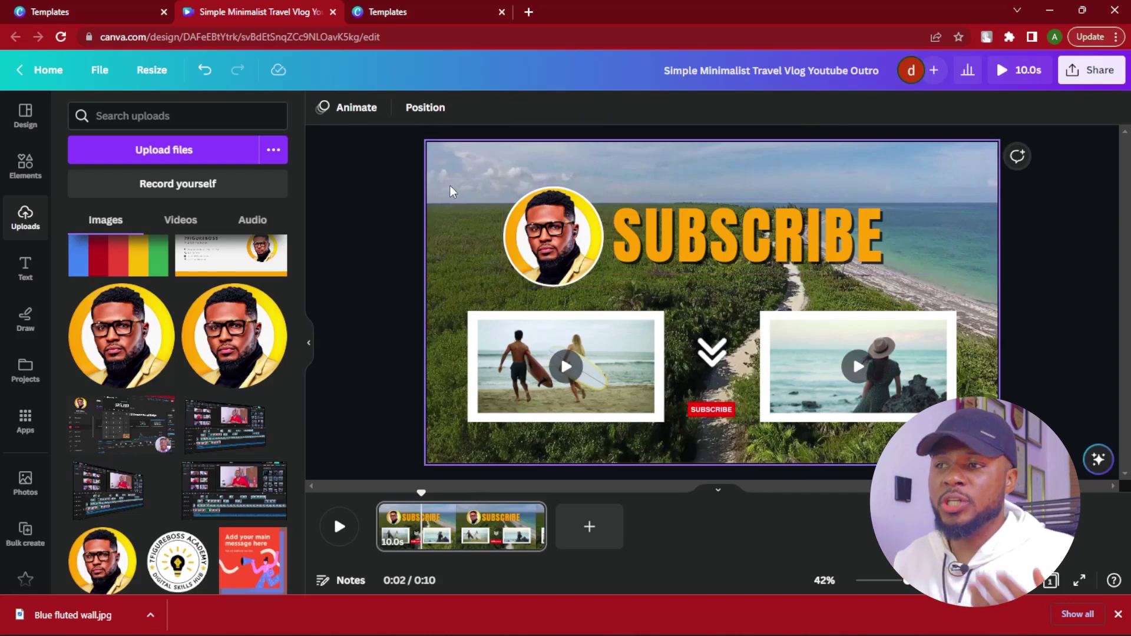
Step: Search the video elements for "money" and replace the beach background with the 19-second purple binary-code clip
click(450, 191)
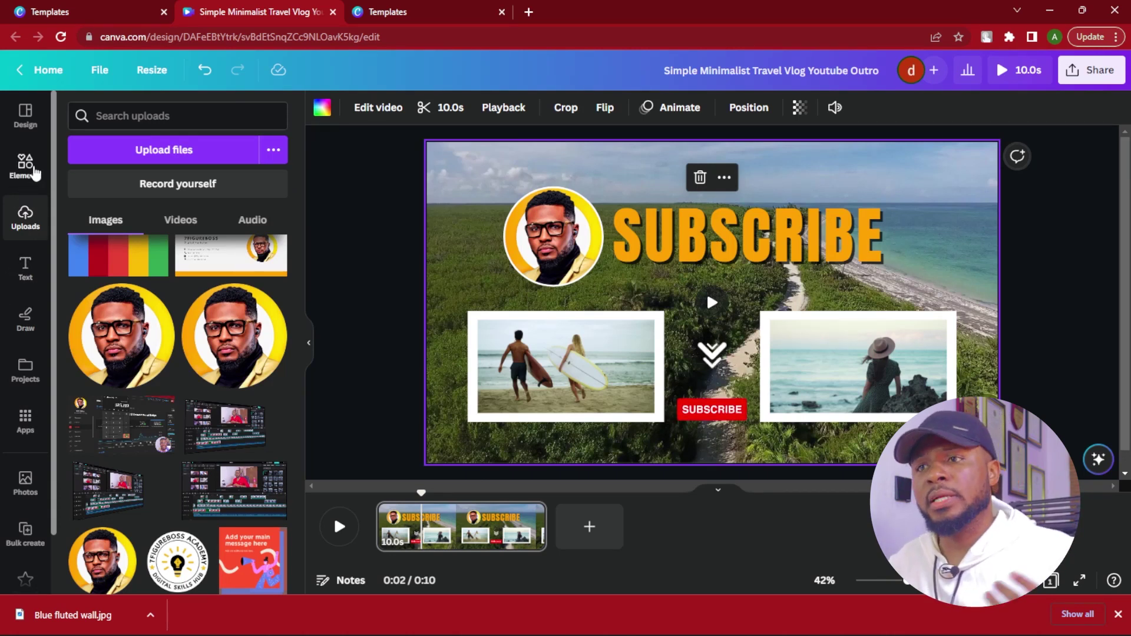
click(26, 166)
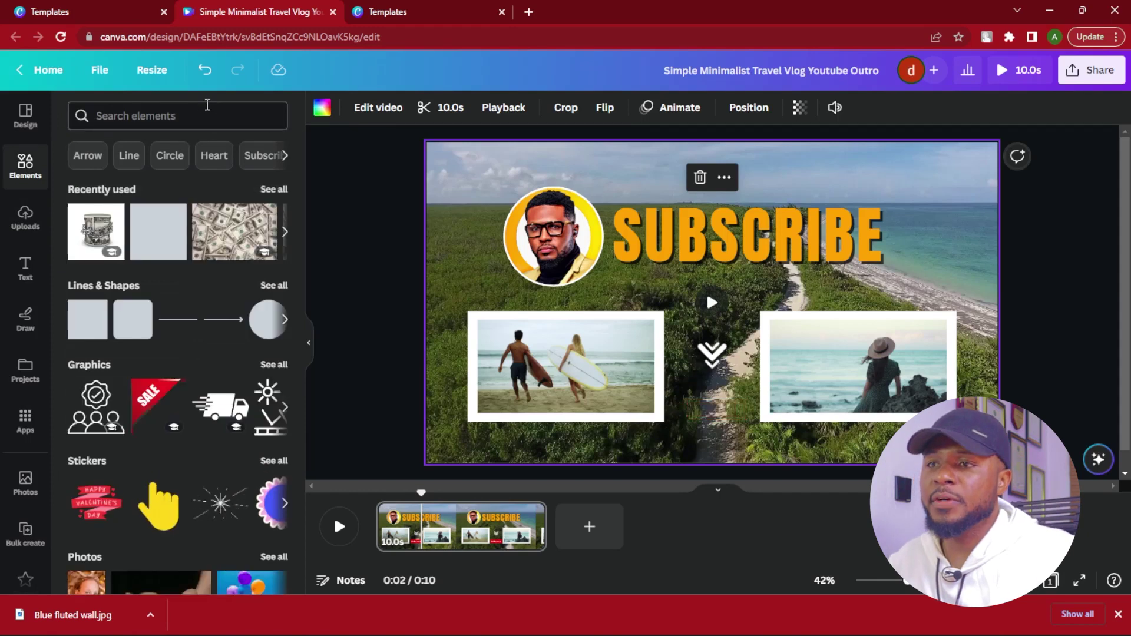
click(194, 109)
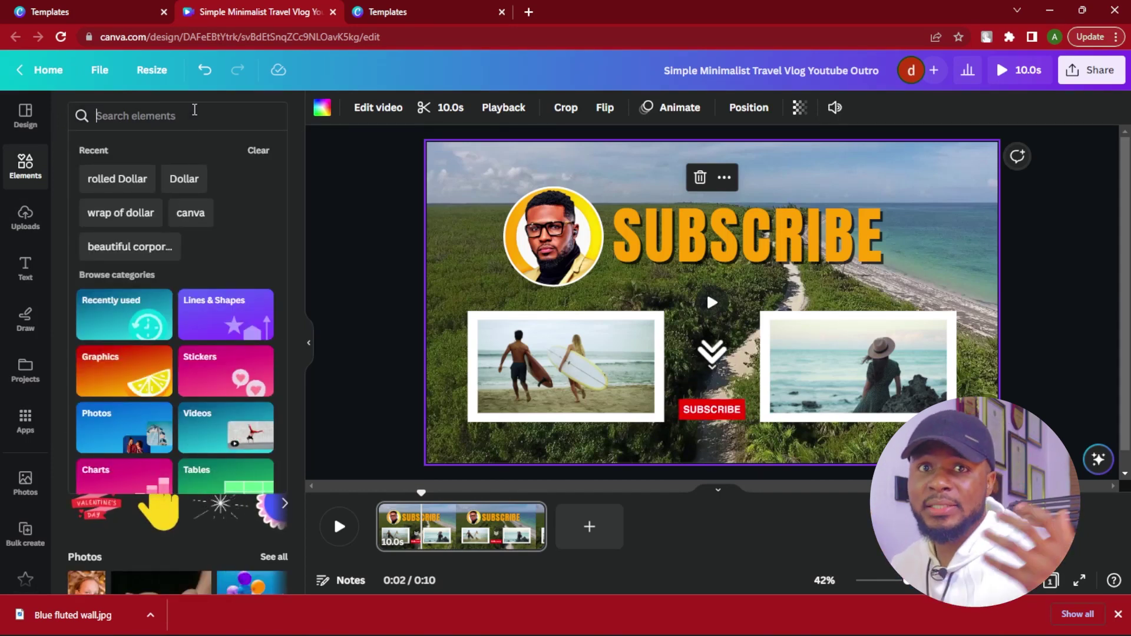
text(money)
key(Return)
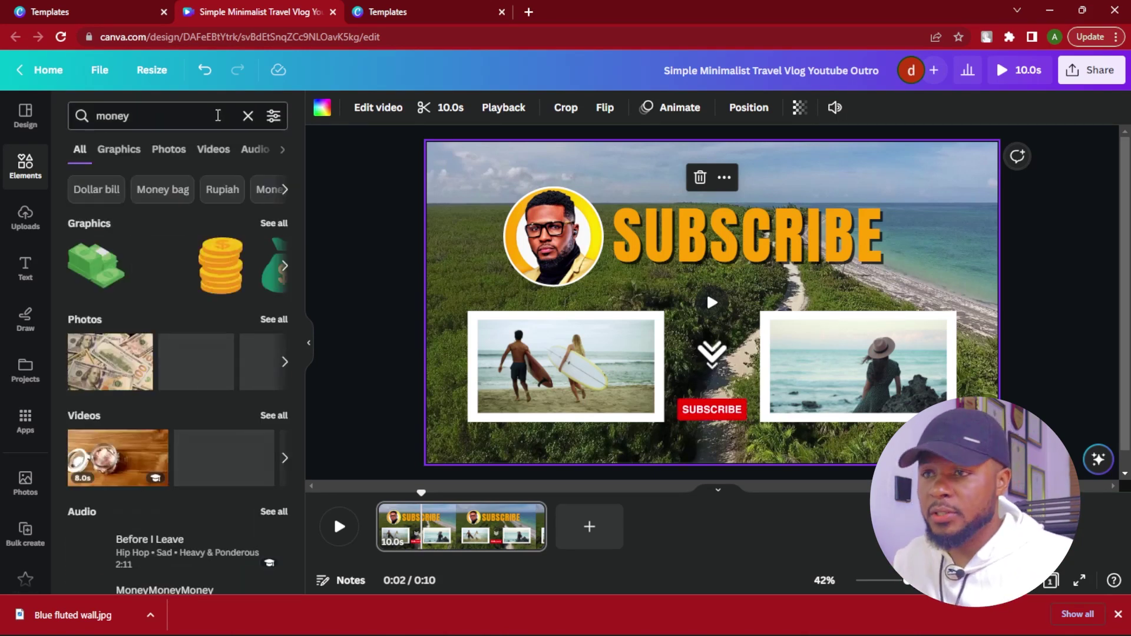
click(213, 150)
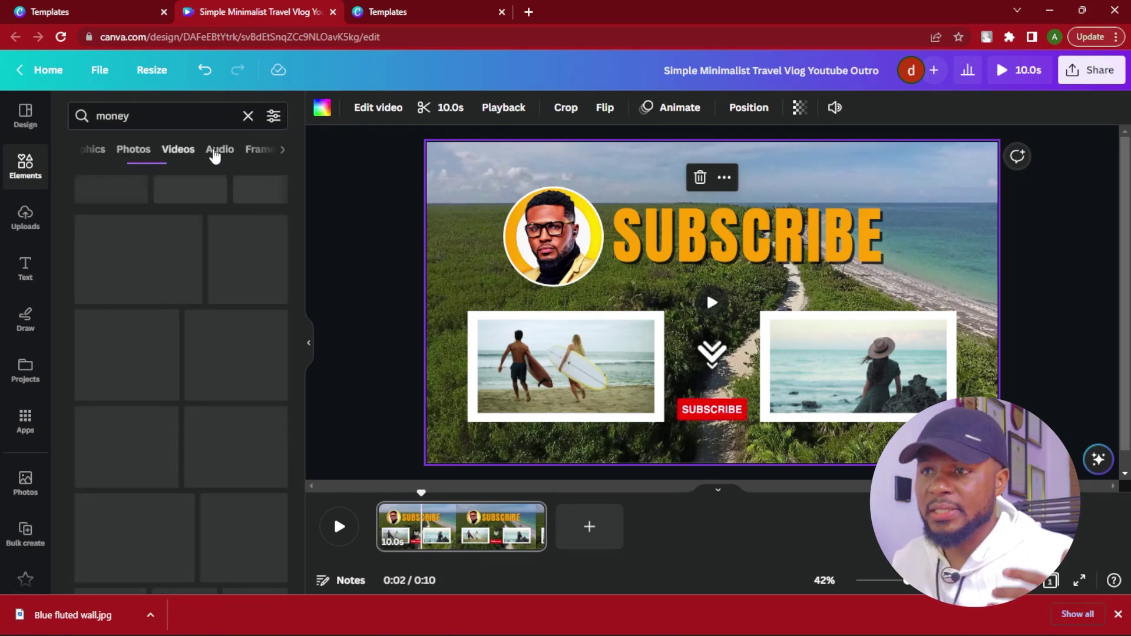
scroll(253, 353, down, 2)
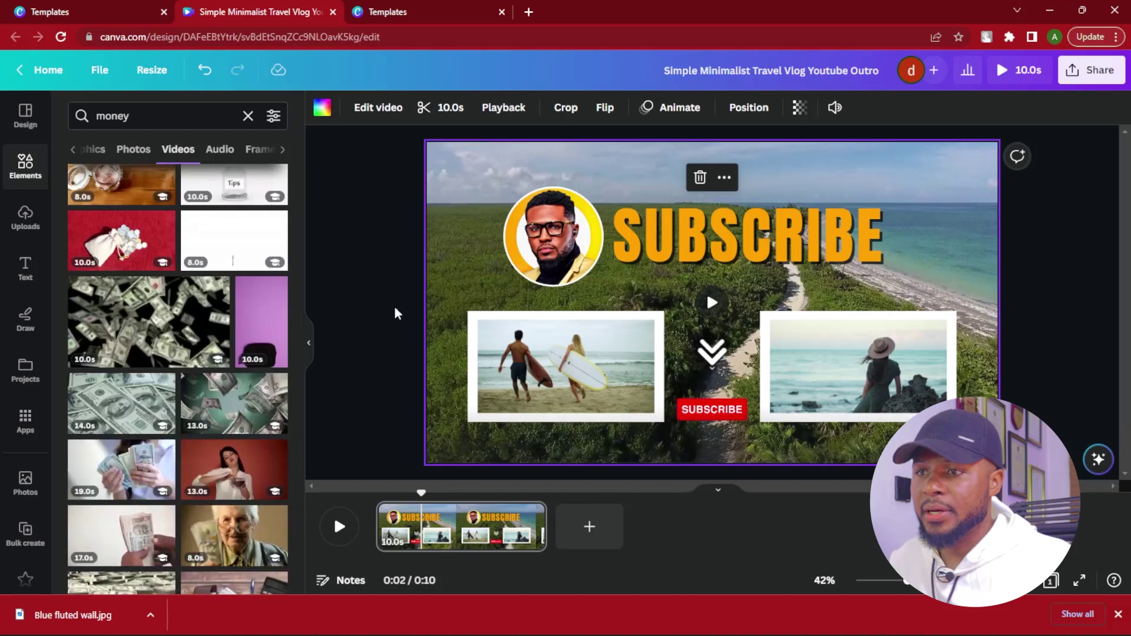
scroll(402, 290, down, 1)
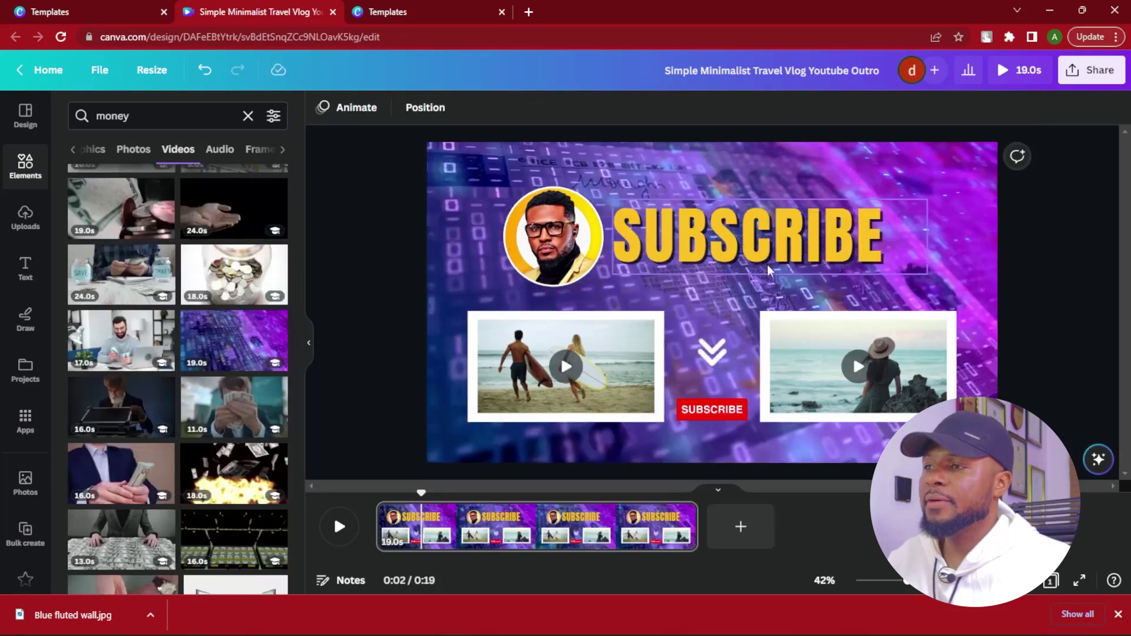
Step: Try a cream Background text effect on the SUBSCRIBE title with roundness 0, spread 13 and transparency 98
click(752, 240)
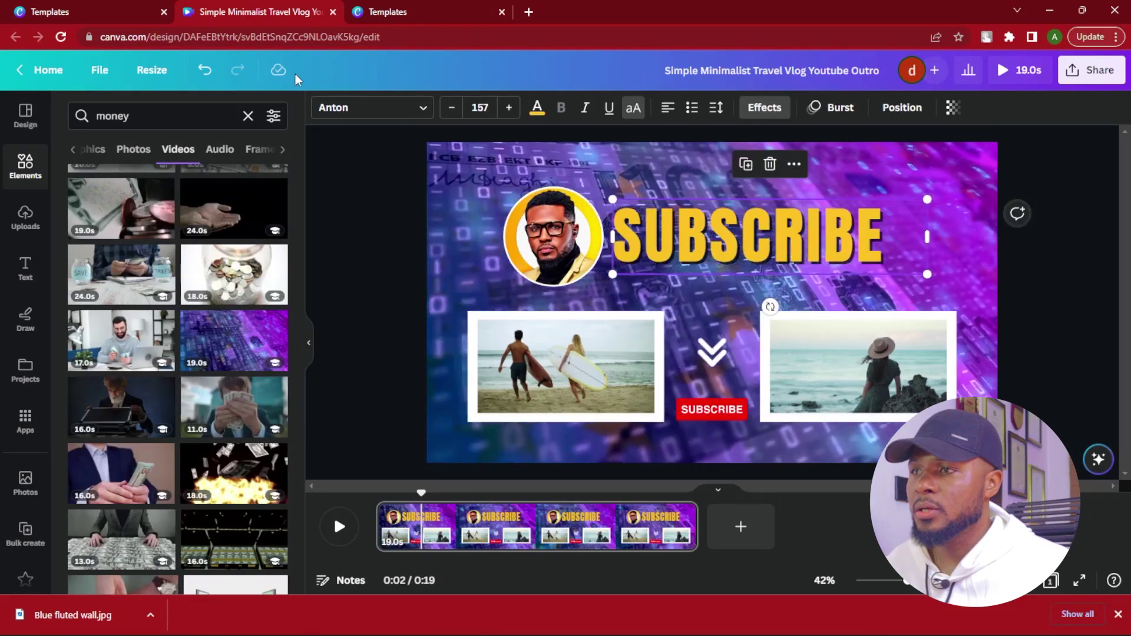
click(761, 108)
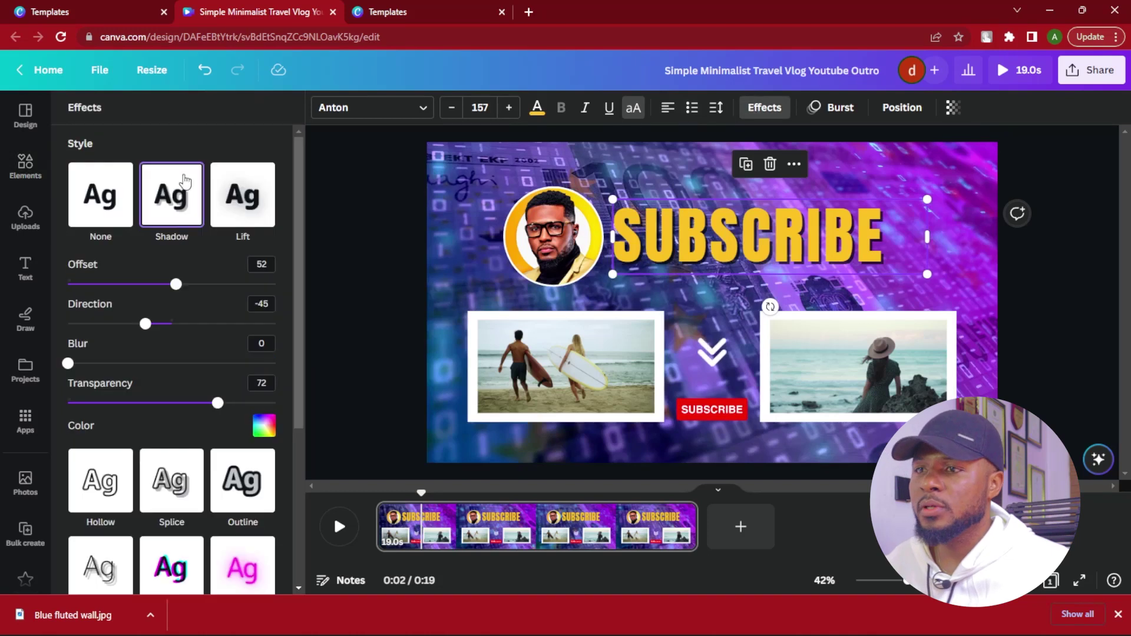
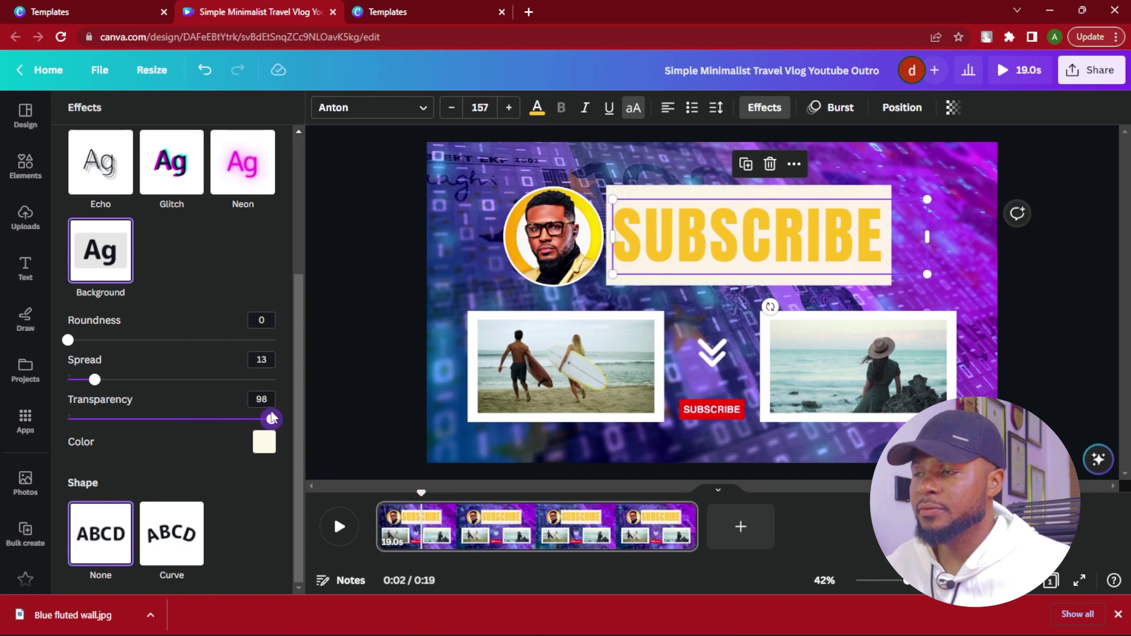
click(264, 443)
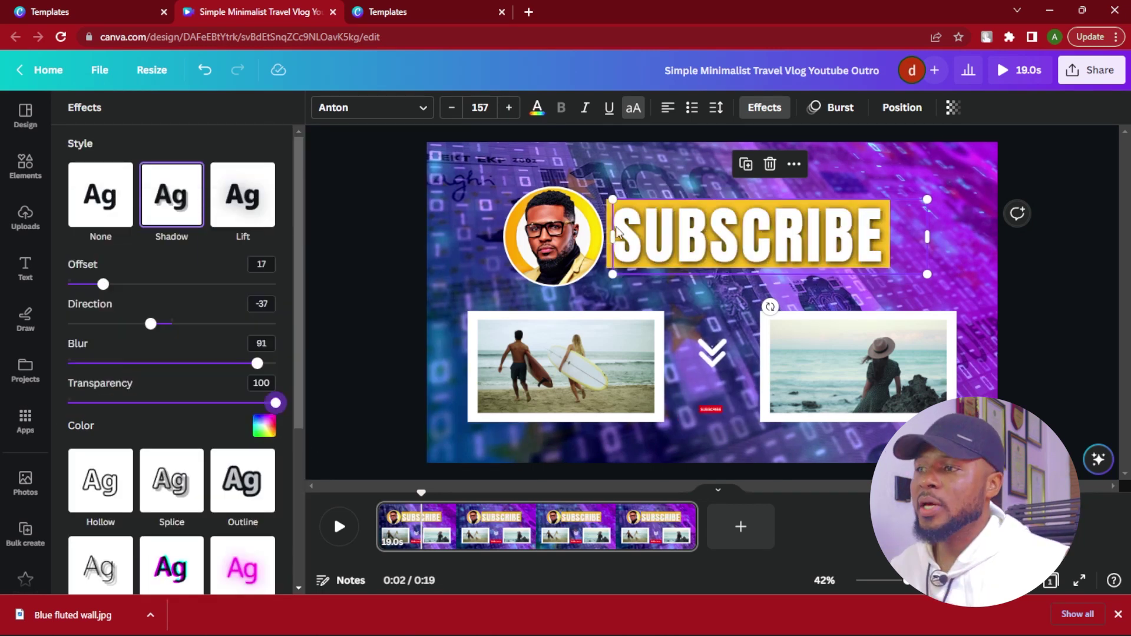
Step: Select the yellow rectangle behind the SUBSCRIBE title and stretch it to the right edge of the page
double_click(619, 227)
click(622, 224)
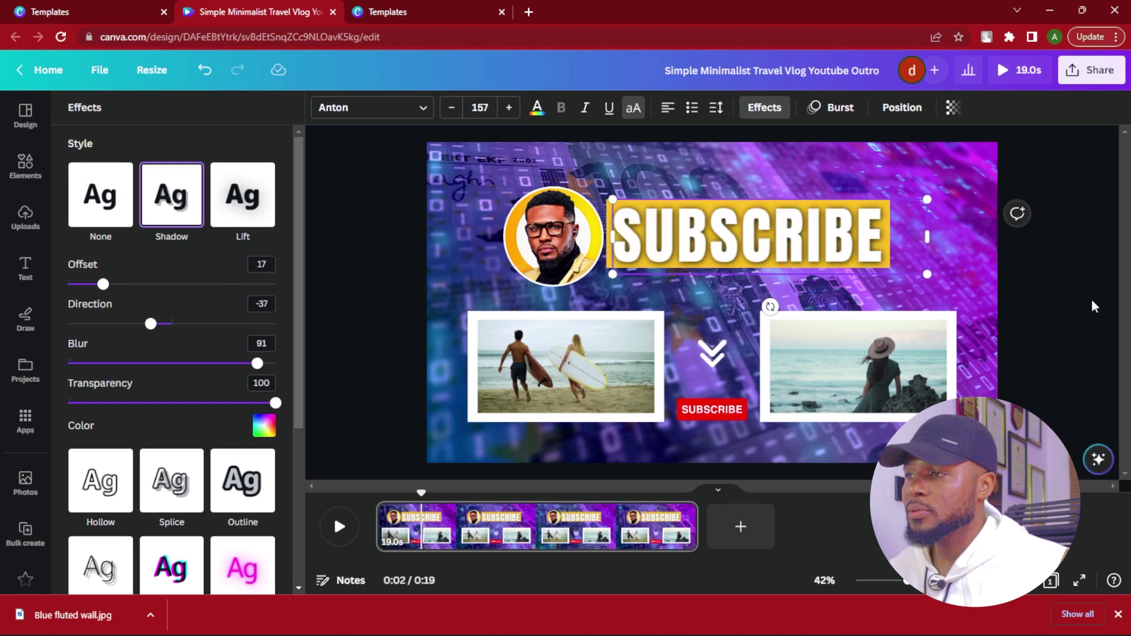
key(Escape)
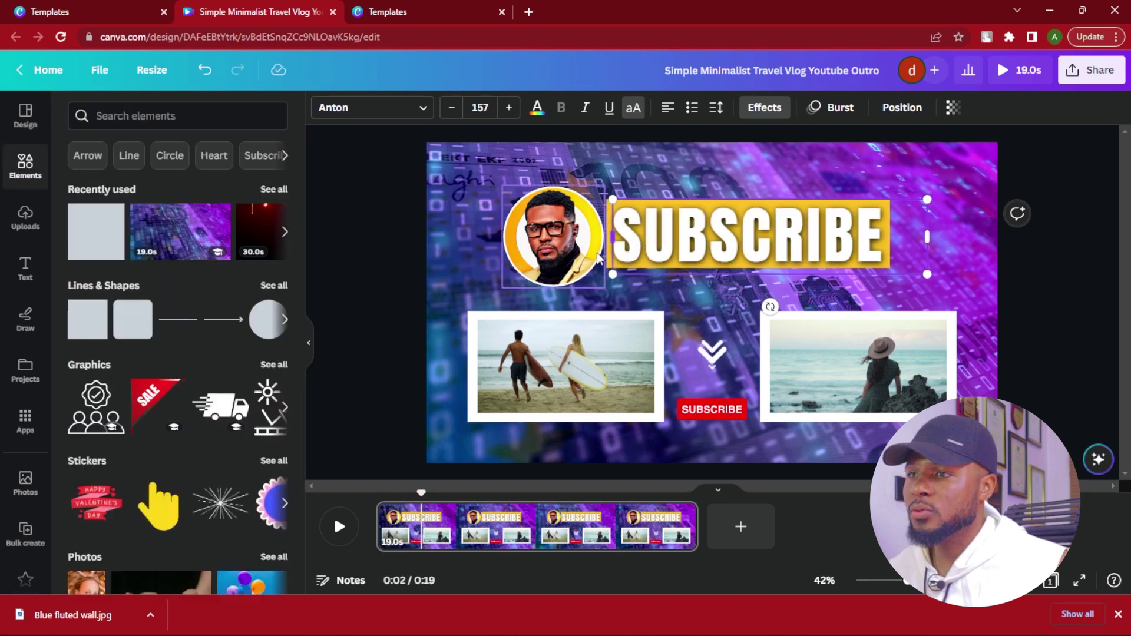
click(374, 202)
click(610, 230)
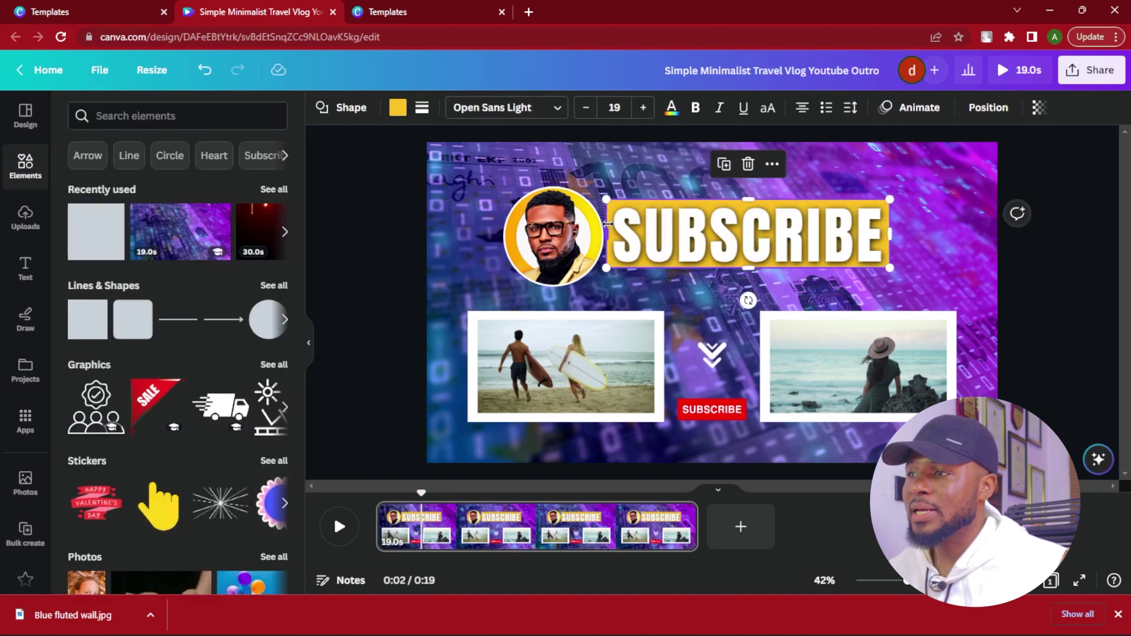
drag(892, 232, 1001, 251)
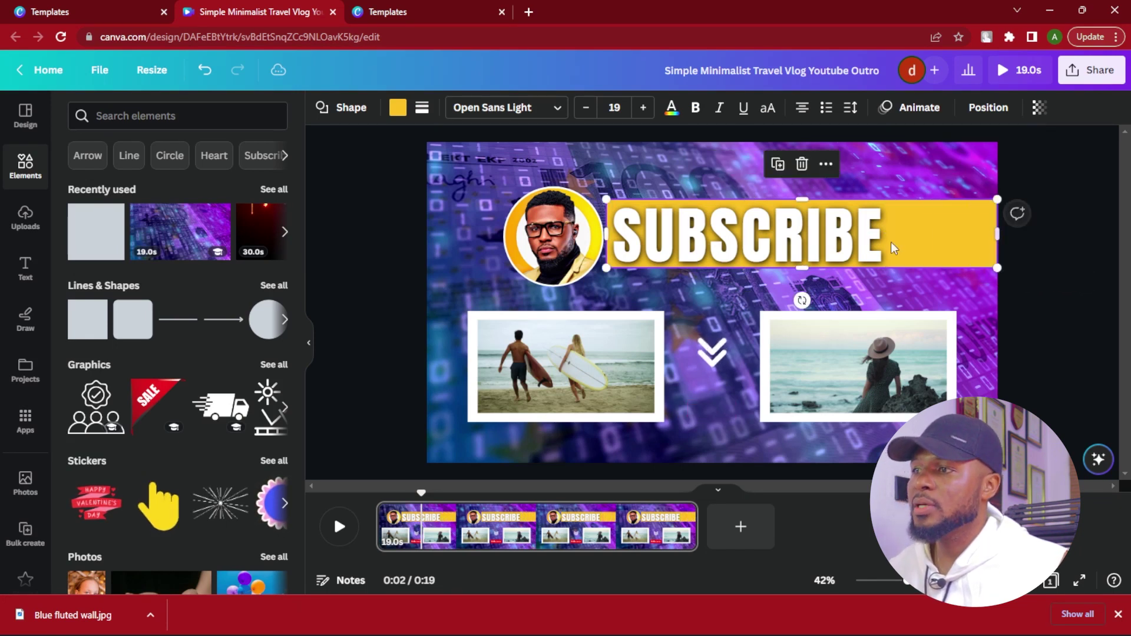
Step: Change the SUBSCRIBE title to PLEASE SUBSCRIBE and fit it on one line inside the yellow banner
double_click(625, 228)
click(618, 221)
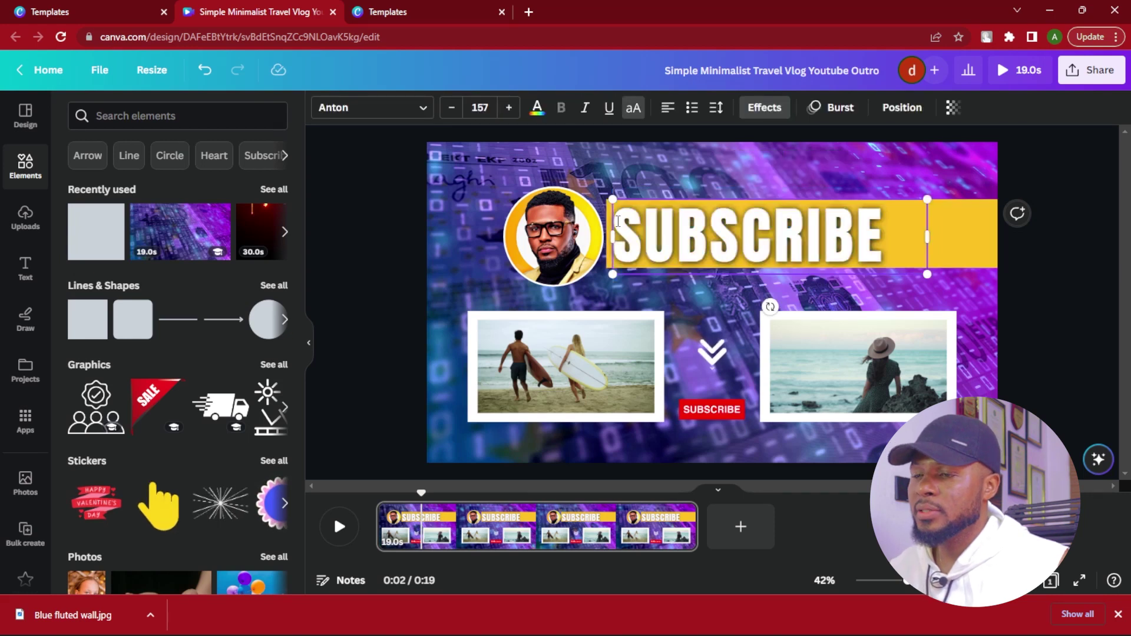
text(PL)
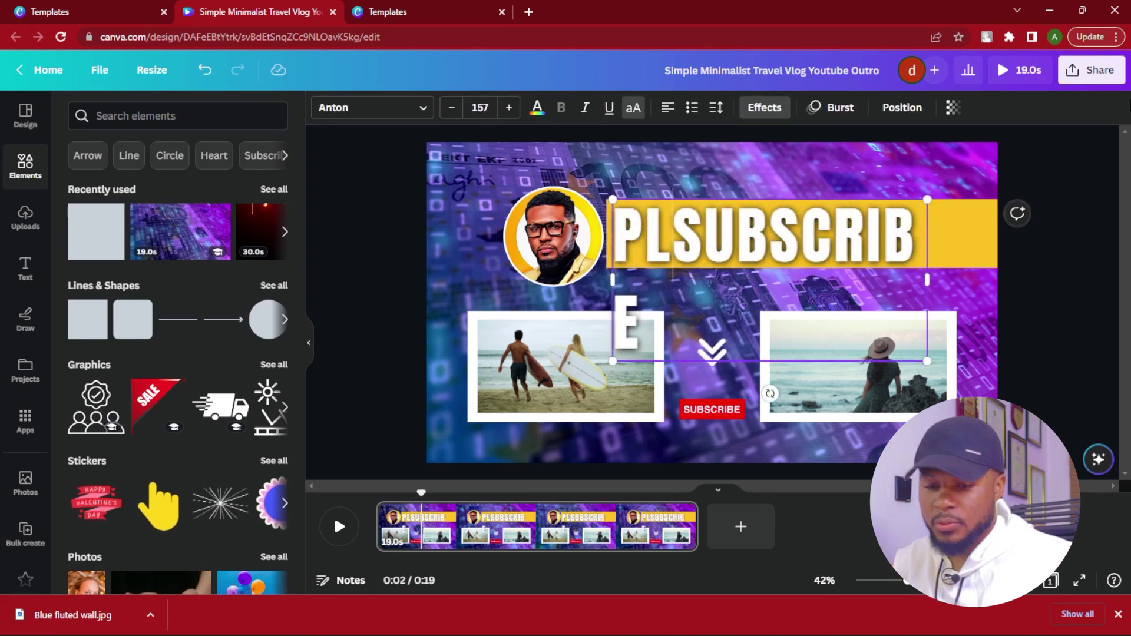
text(EASE)
key(Escape)
Step: Enlarge the circular portrait so it extends well above and below the yellow banner
click(534, 273)
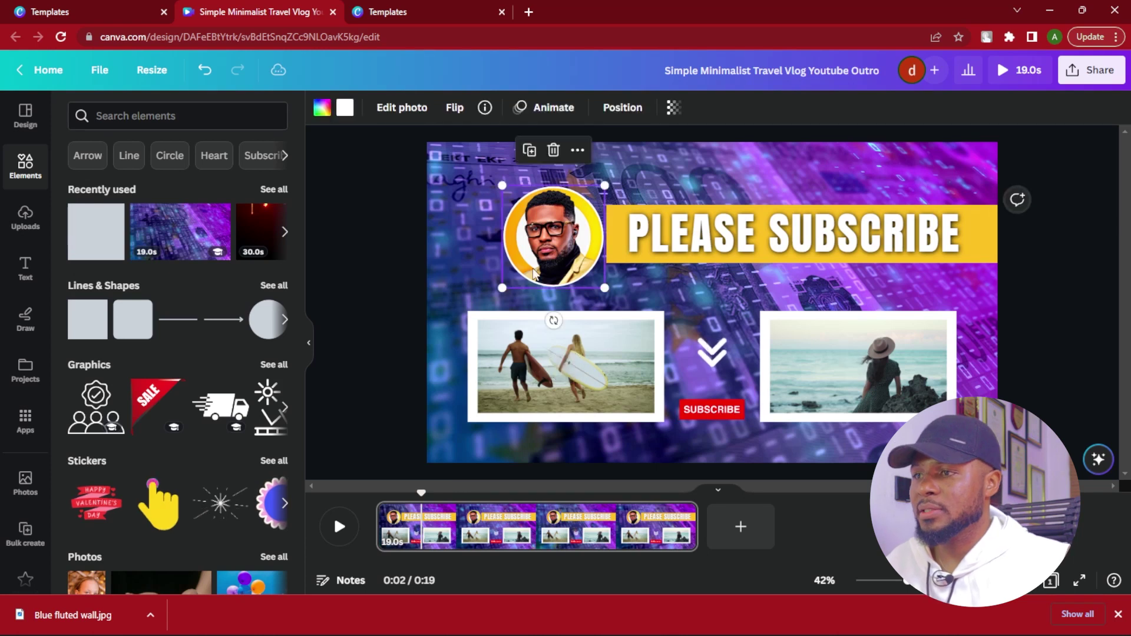
drag(502, 286, 548, 259)
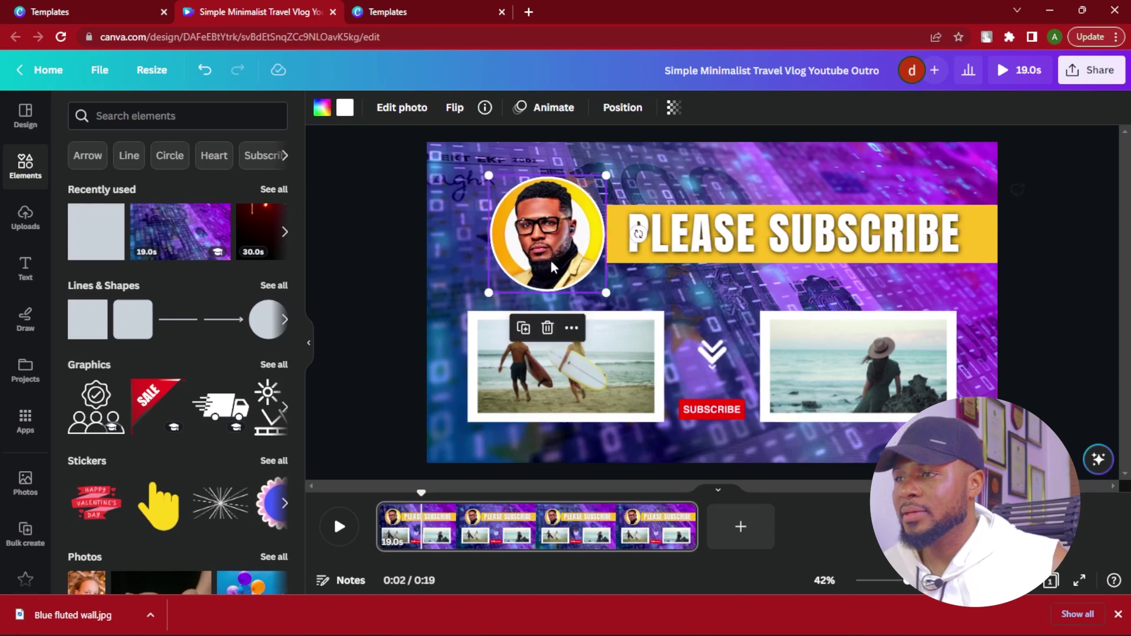
click(882, 194)
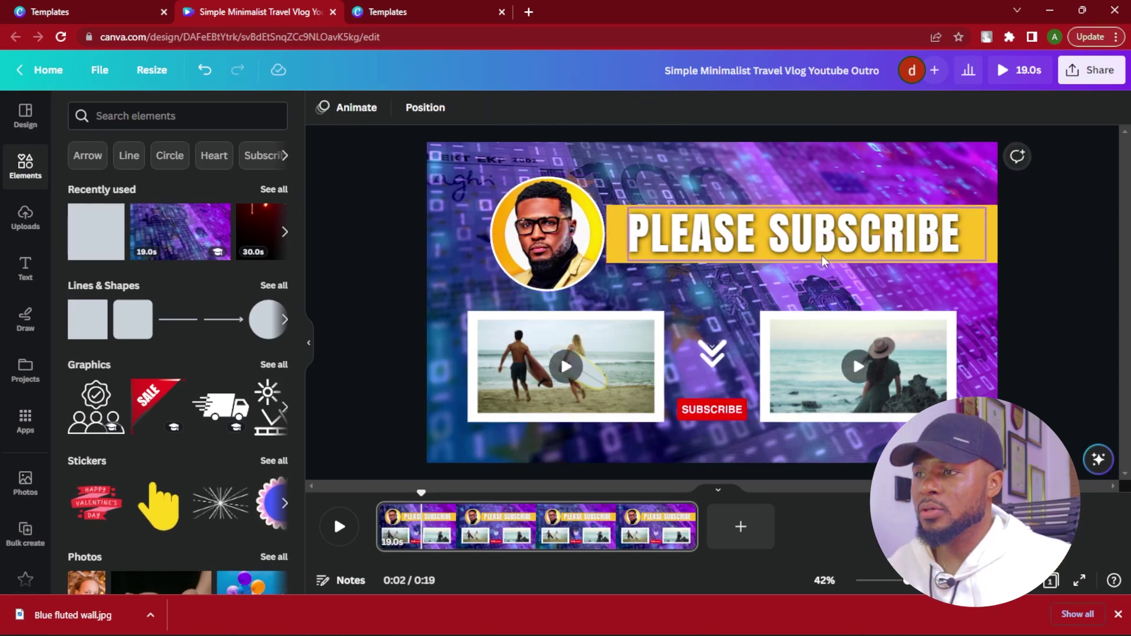
Step: Fill the banner with the yellow #FEE400 sampled from the portrait's rim, and move the portrait right to overlap the banner's left end
click(614, 259)
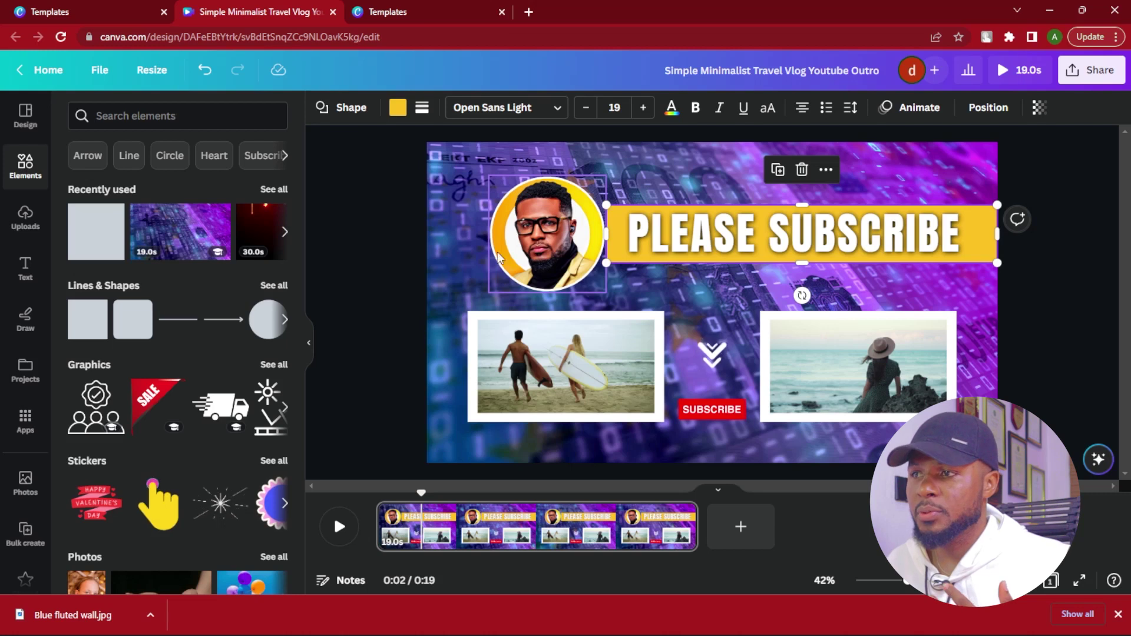
click(397, 108)
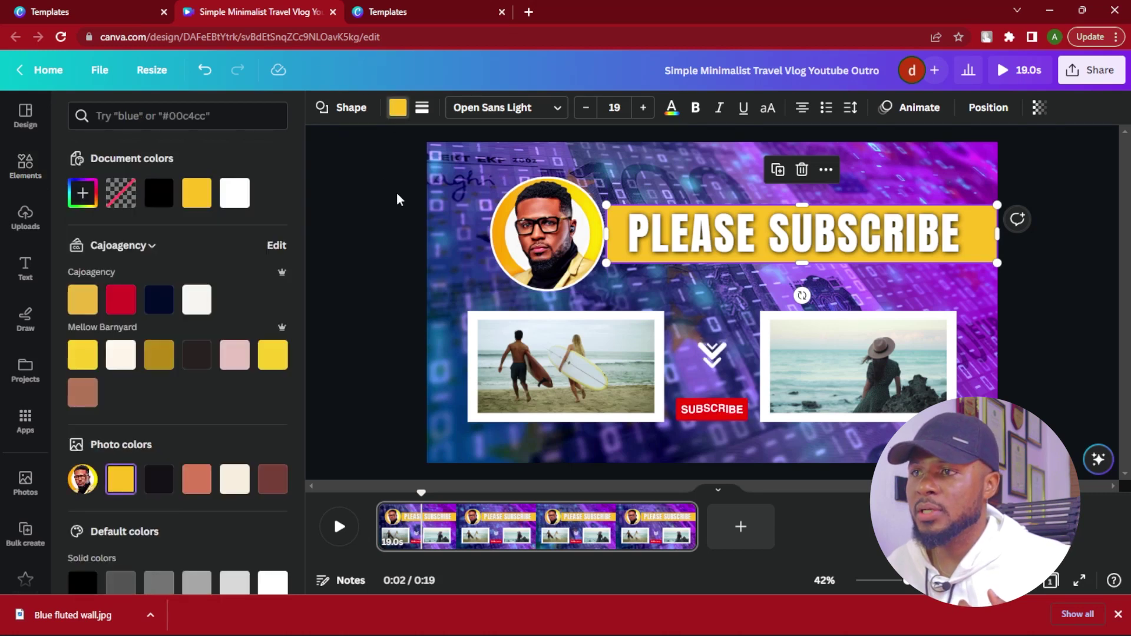
click(82, 193)
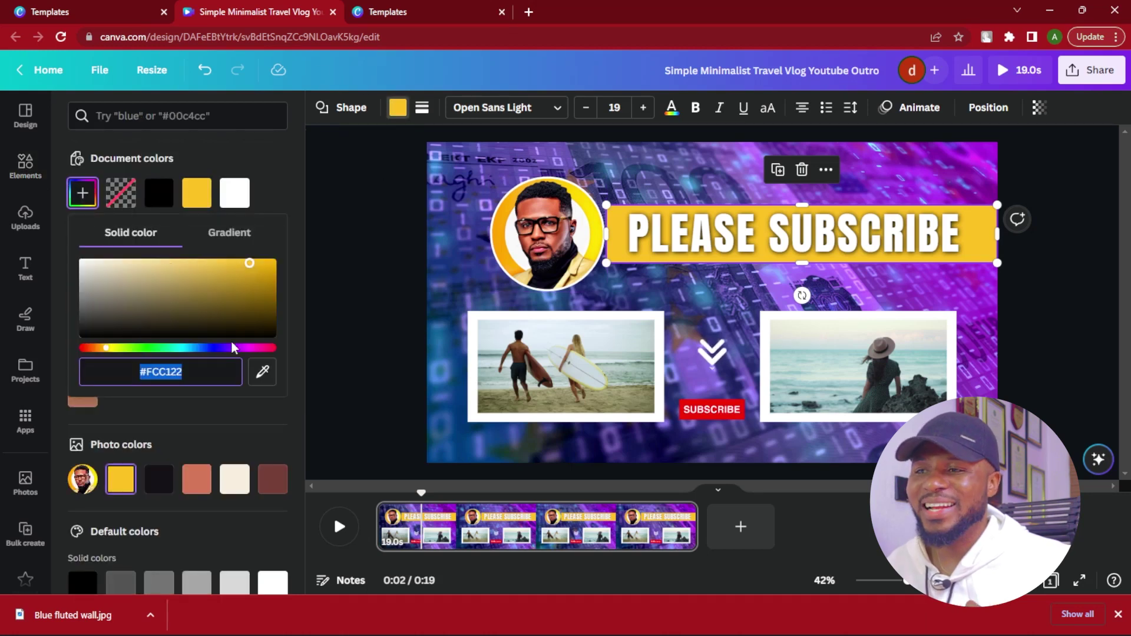
click(262, 373)
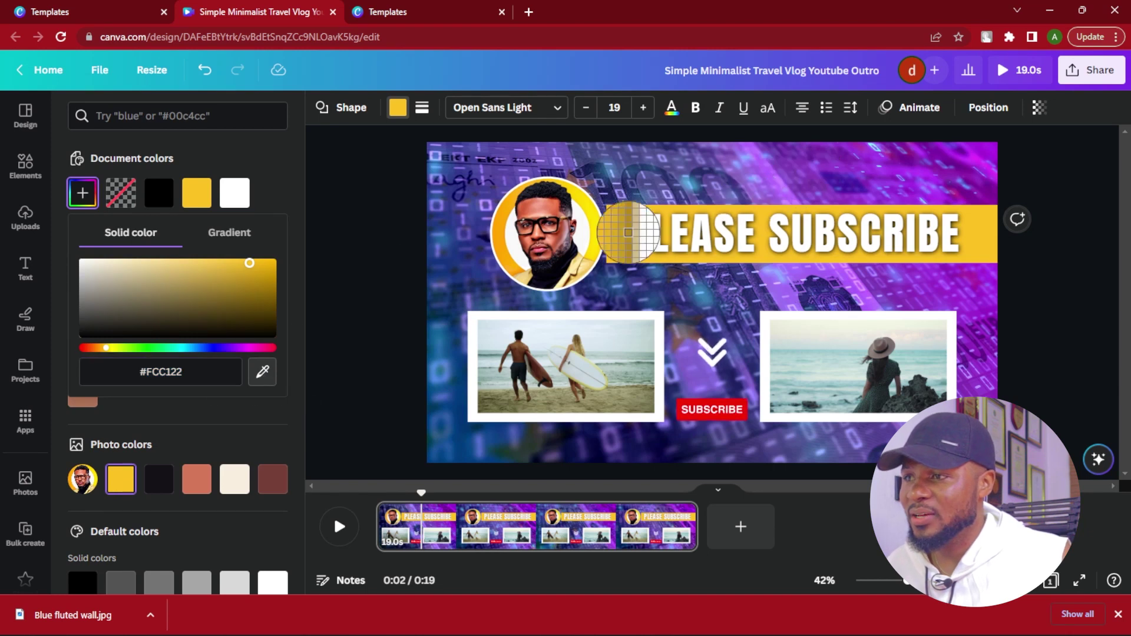
click(597, 226)
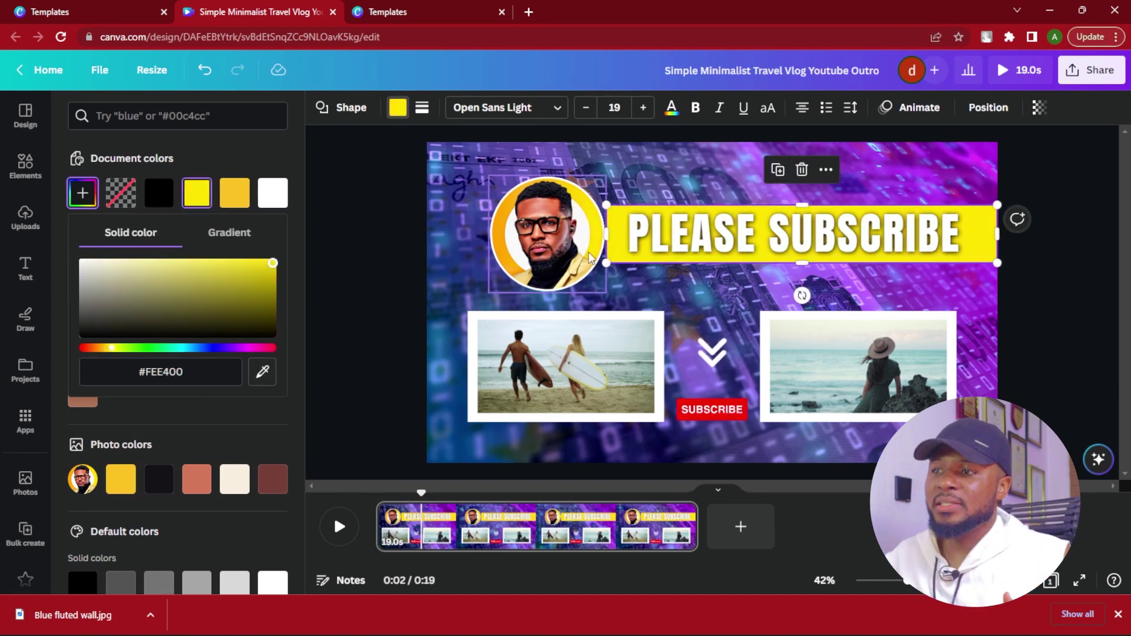
drag(552, 242, 562, 240)
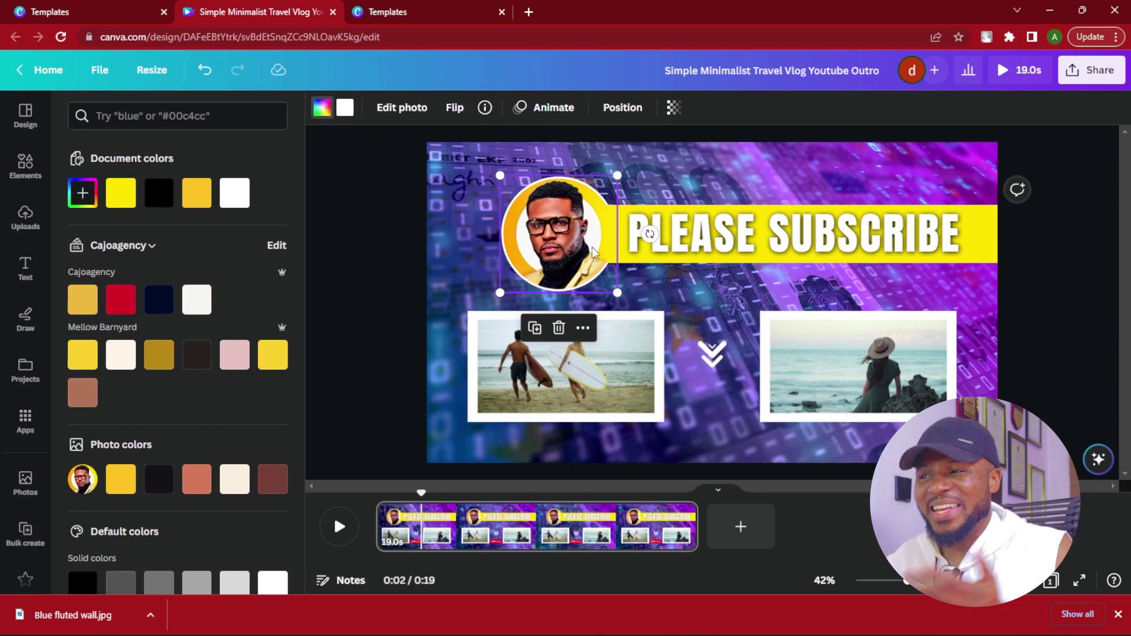
click(1059, 225)
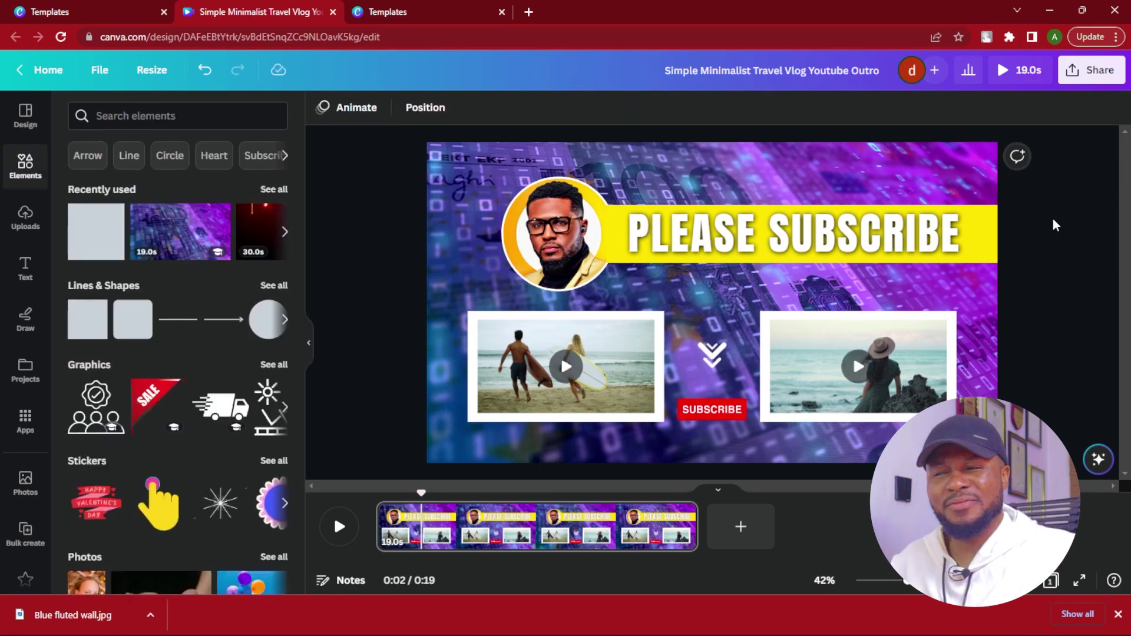
Step: Reduce the background video's opacity with a transparency value of 73 and make the page color behind it black
click(451, 274)
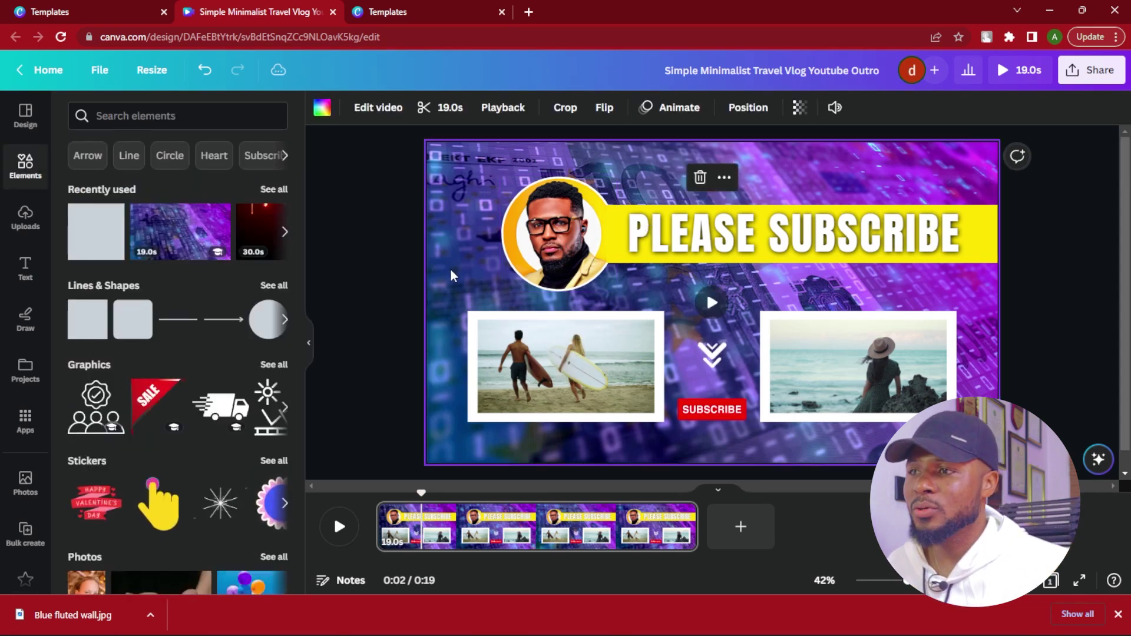
click(800, 107)
drag(802, 170, 764, 165)
click(323, 108)
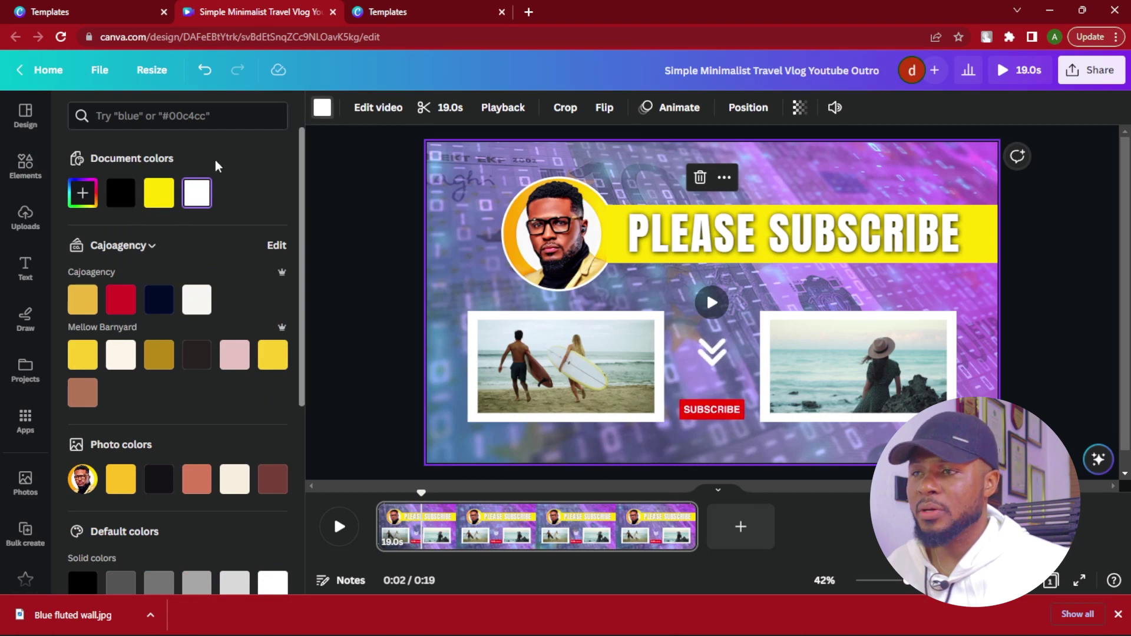
click(120, 197)
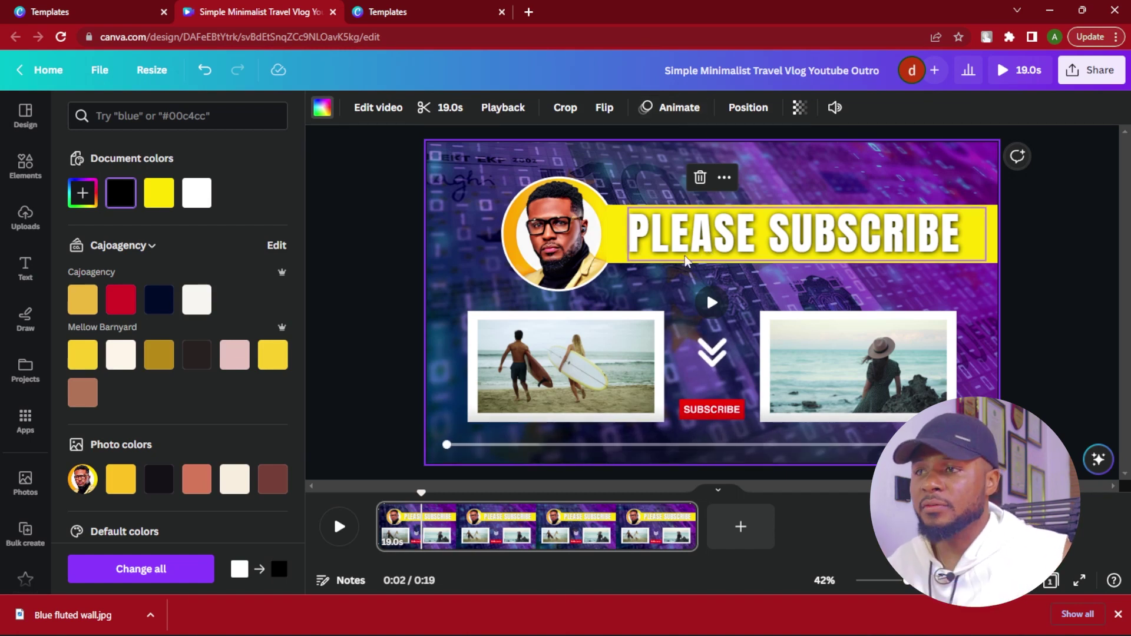
Step: Set the background video's transparency value to 68
click(799, 108)
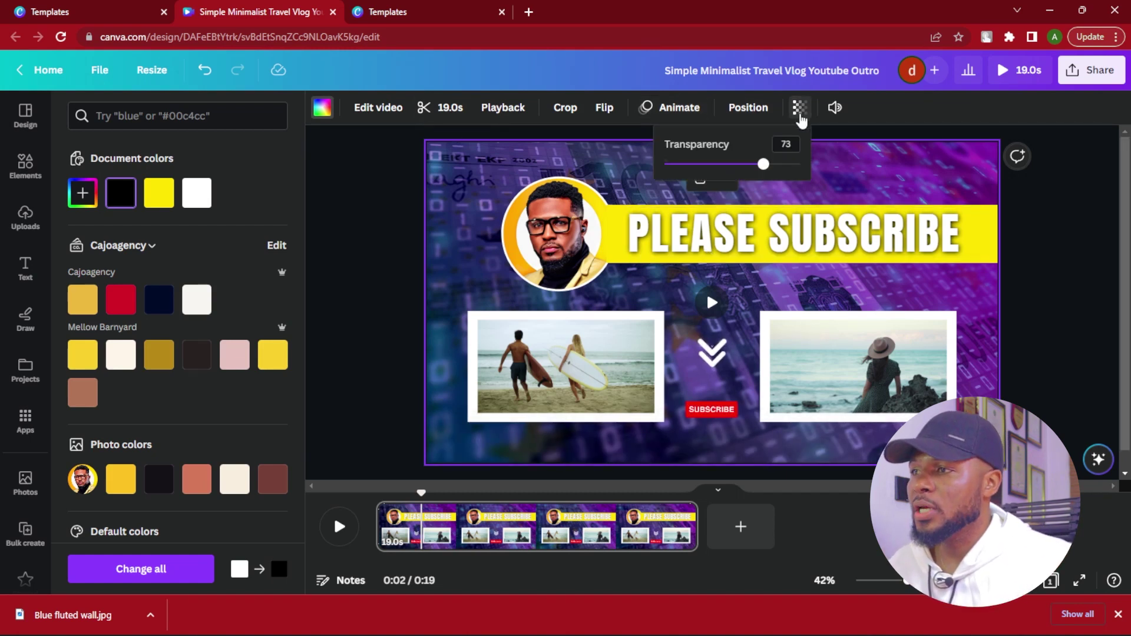
mouse_move(763, 166)
mouse_down()
mouse_move(732, 169)
mouse_move(755, 168)
mouse_up()
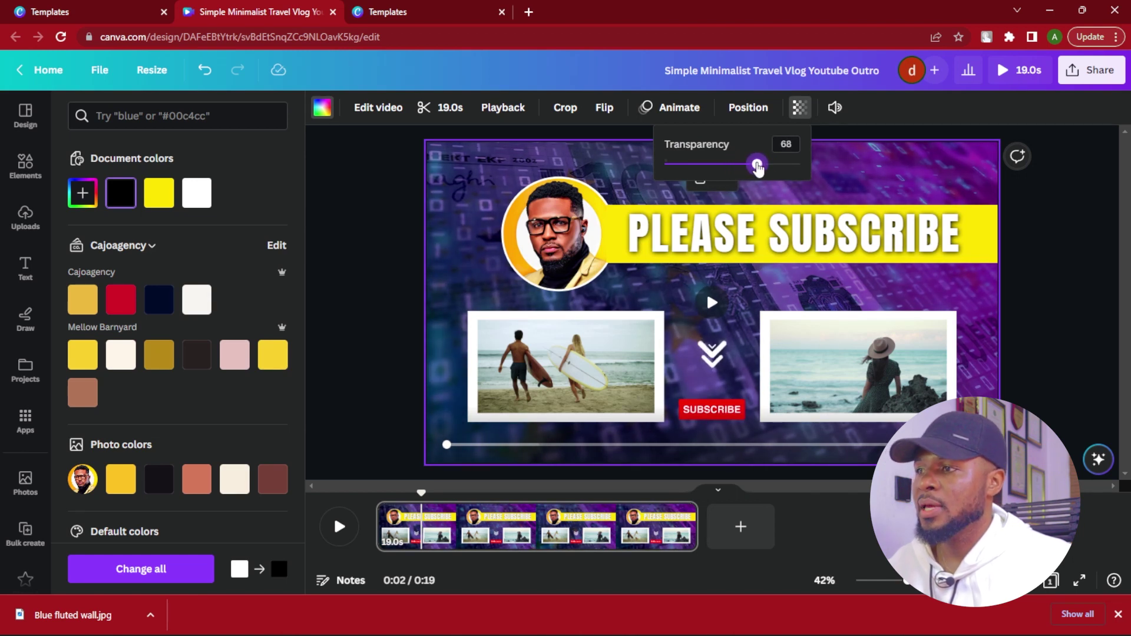
click(1048, 175)
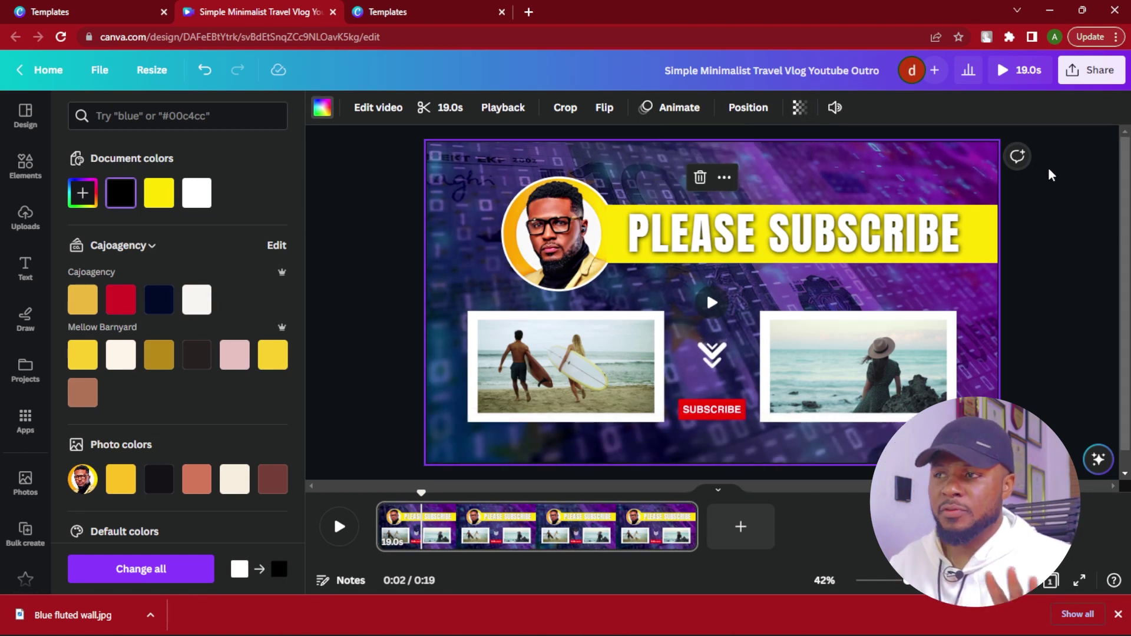
click(1048, 175)
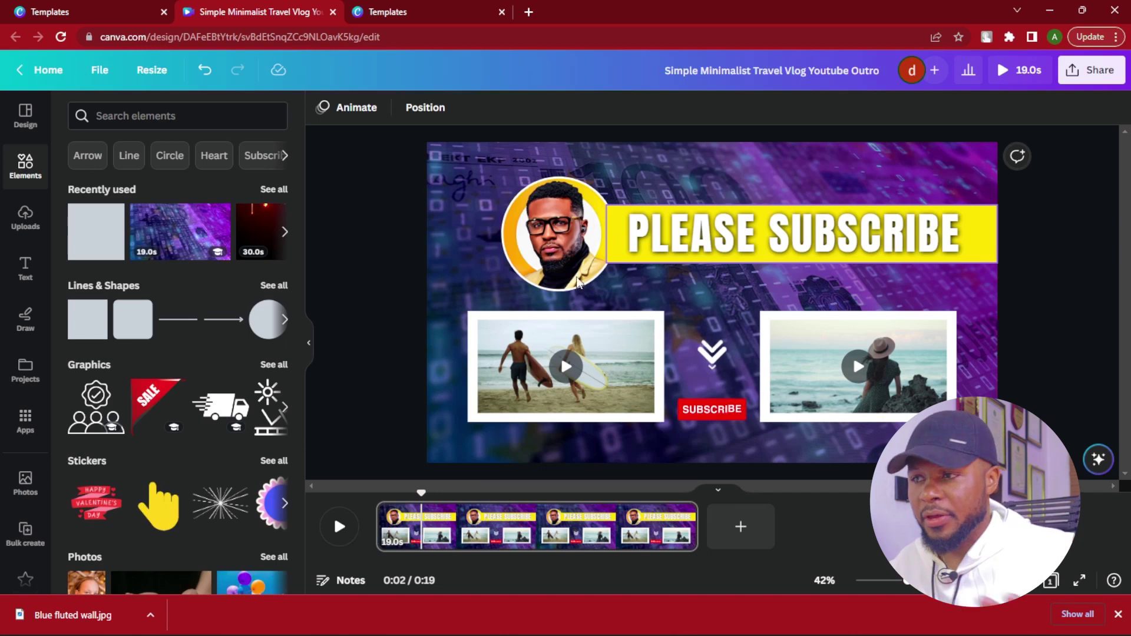
Step: Recolor the white frame around the surfers video with the yellow sampled beside the portrait
click(472, 422)
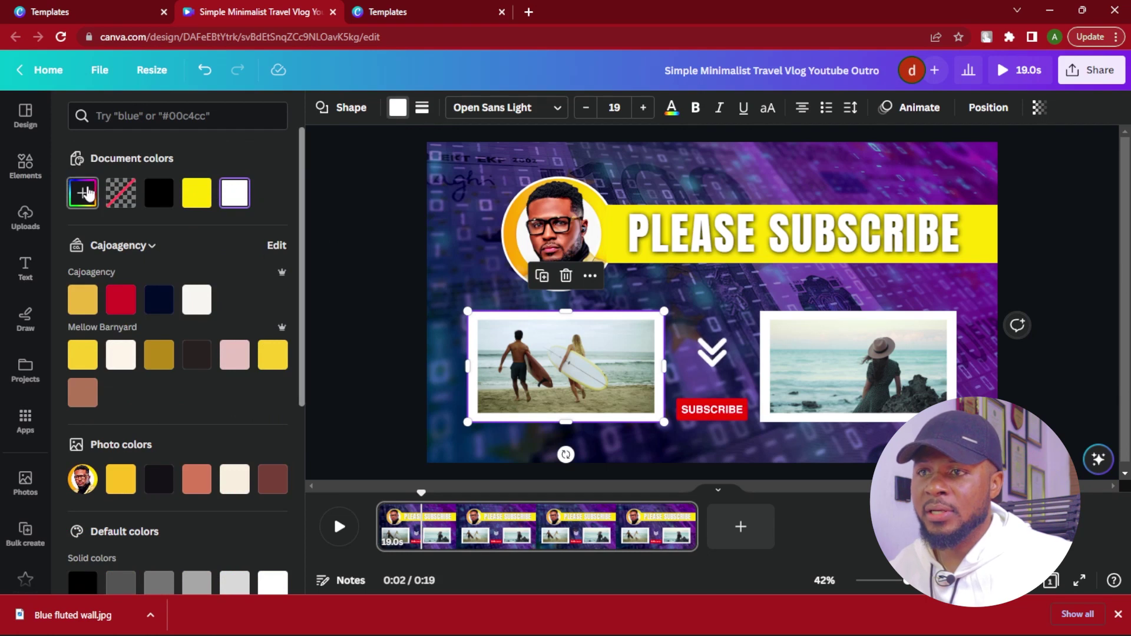
click(86, 193)
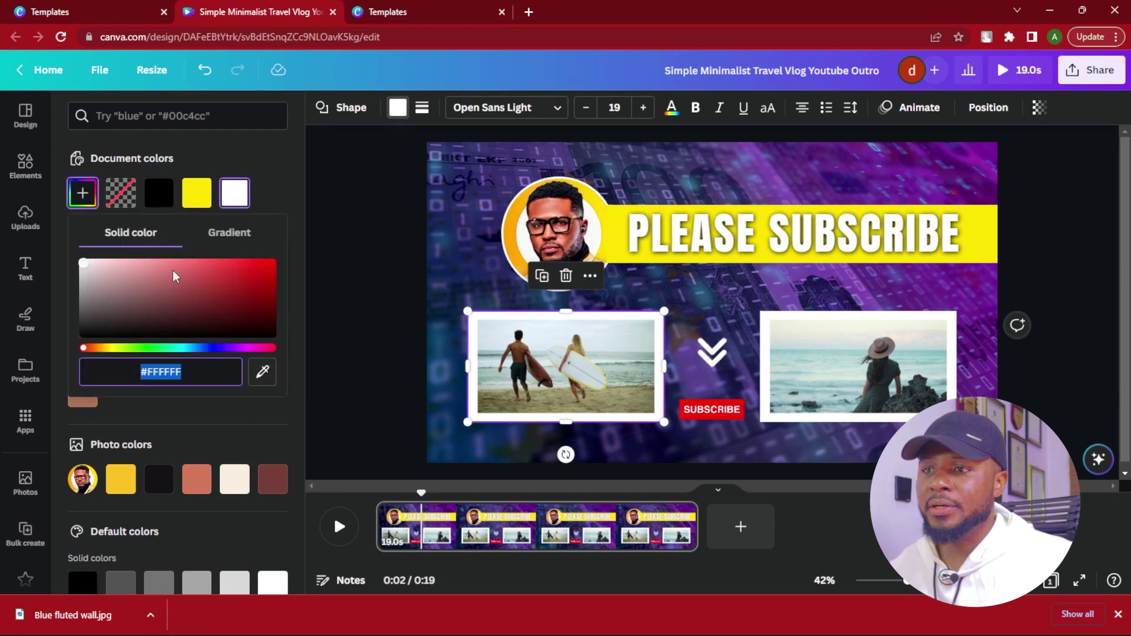
click(264, 375)
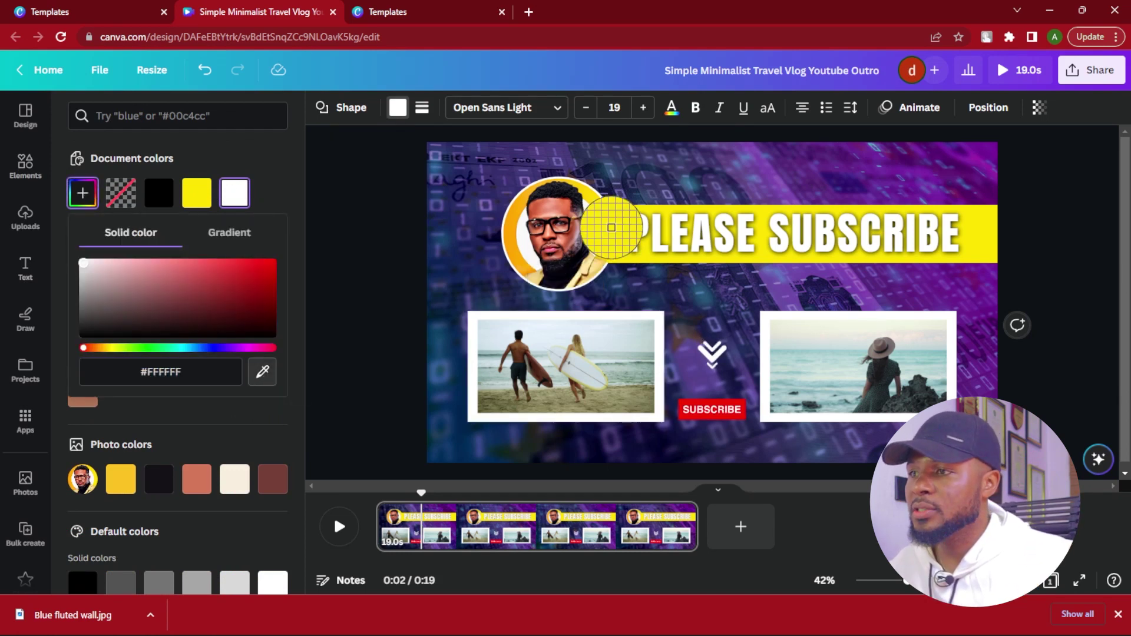
click(613, 233)
Step: Recolor the white frame around the video of the woman in a hat with the same sampled yellow
click(769, 421)
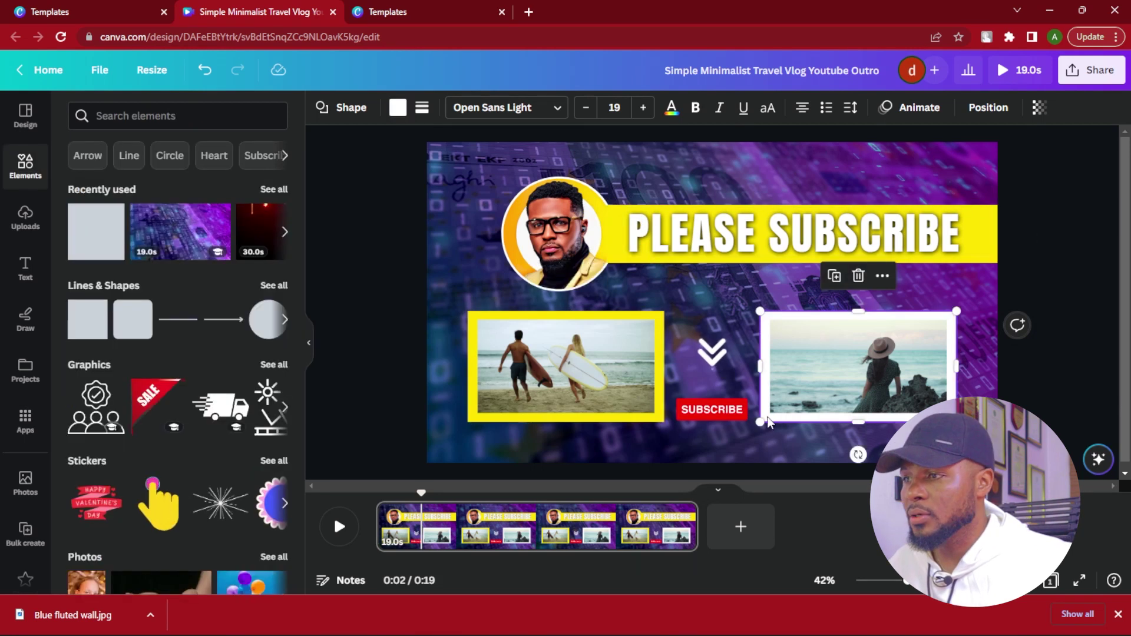
click(398, 107)
click(81, 194)
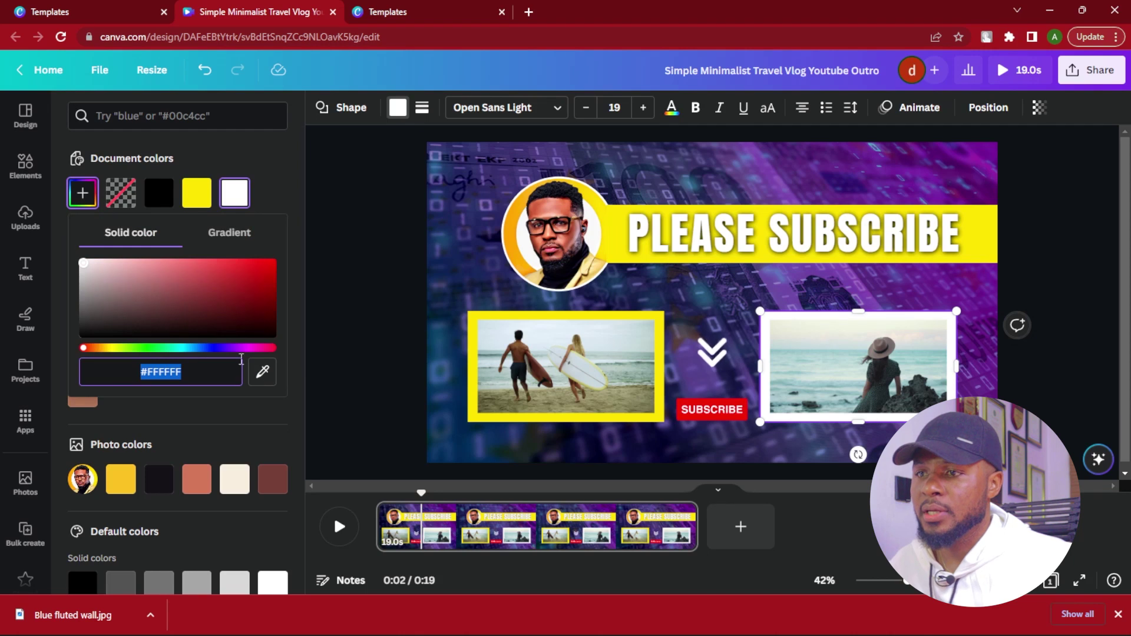
click(264, 376)
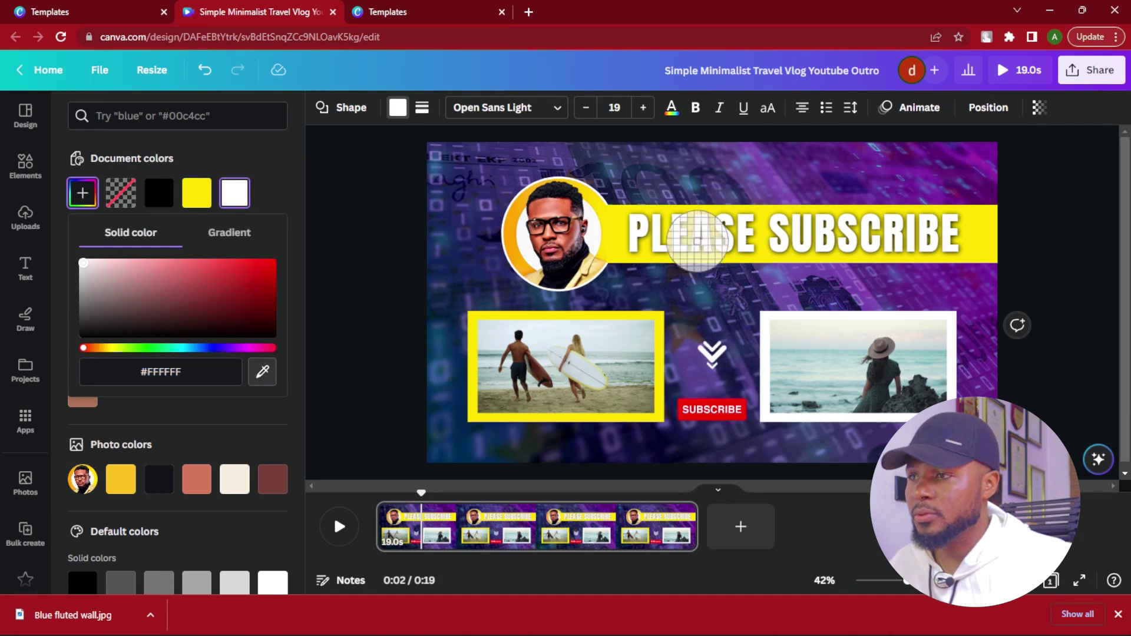
click(611, 228)
key(Escape)
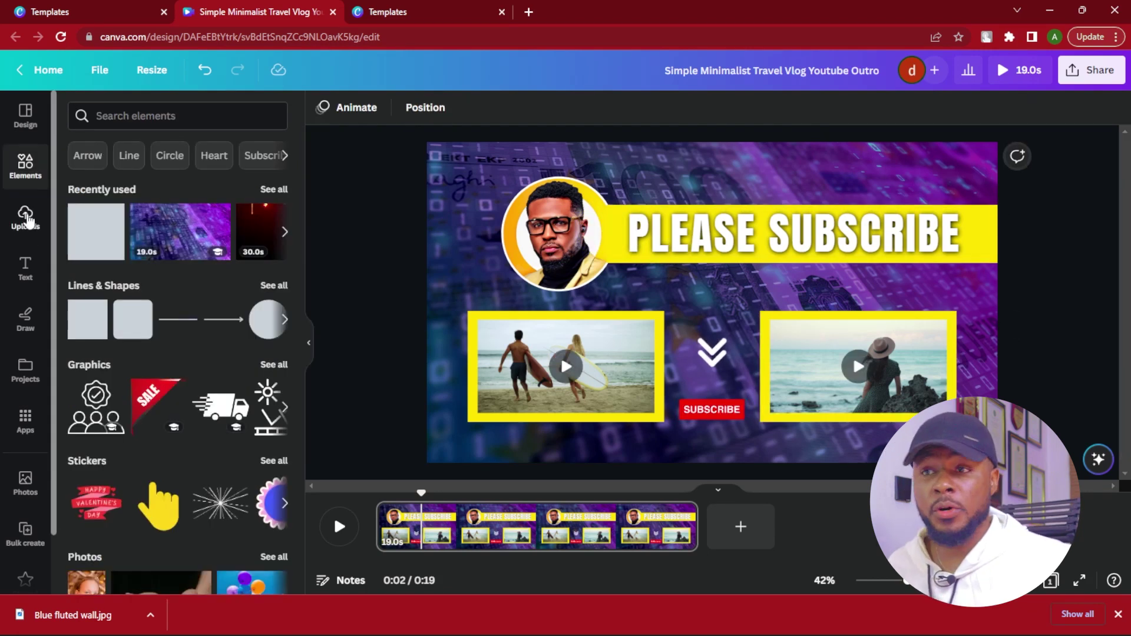
Step: Replace the surfers video in the left frame with the uploaded 1:41 clip of the man at the desk
click(18, 226)
drag(148, 292, 538, 359)
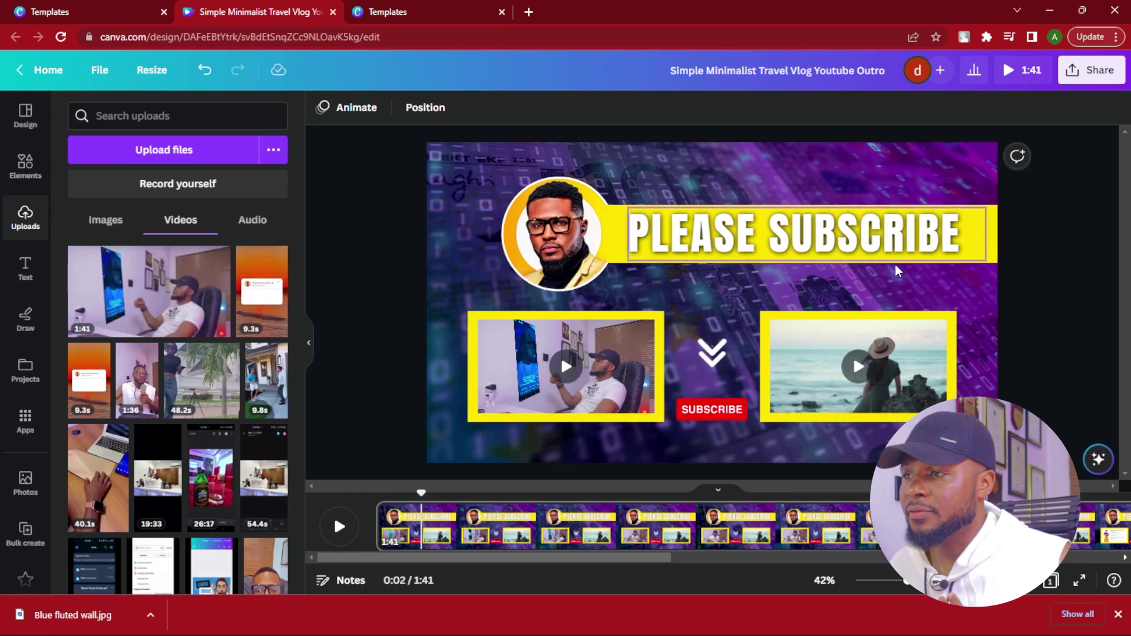
Step: Recolor the left video frame with the purple #68008E sampled from the upper-right area of the background video
click(565, 323)
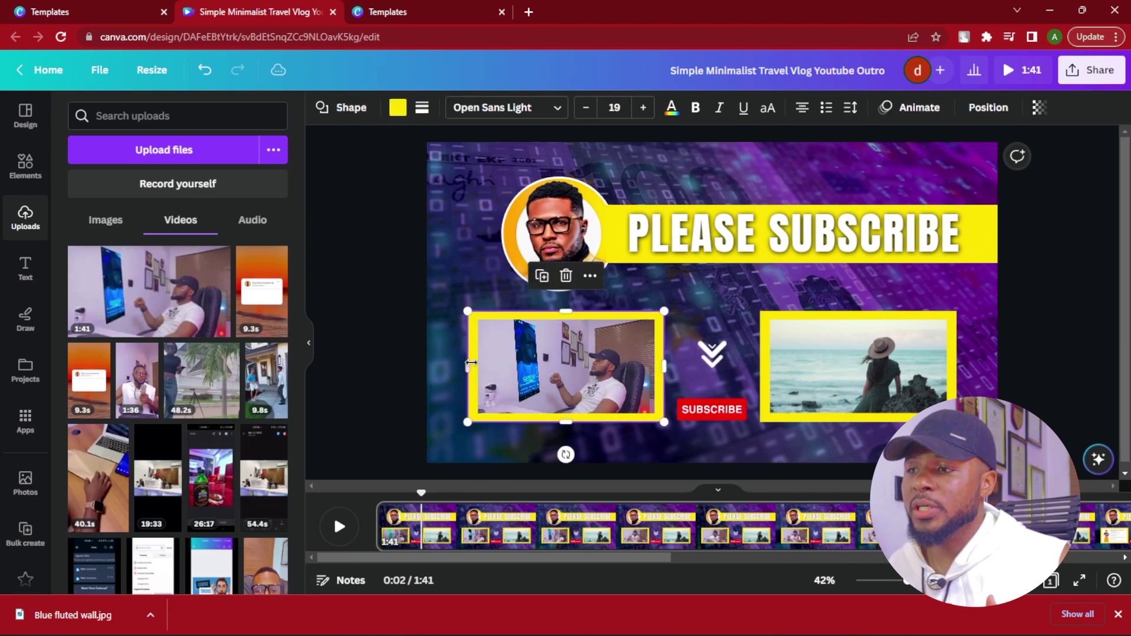
click(398, 110)
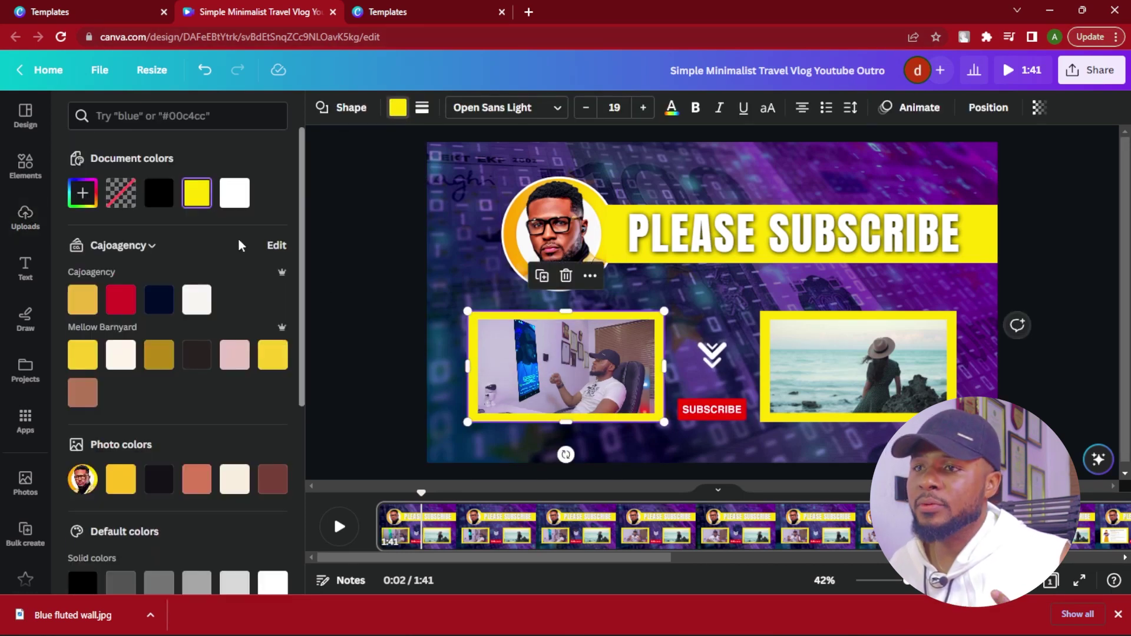
click(84, 193)
click(263, 371)
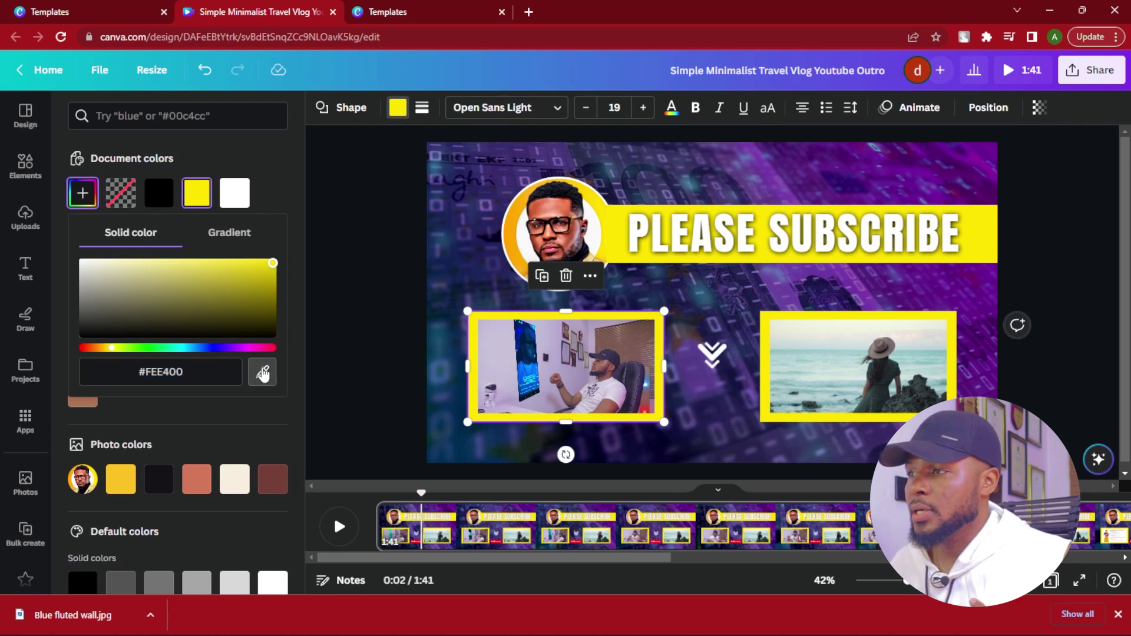
click(982, 158)
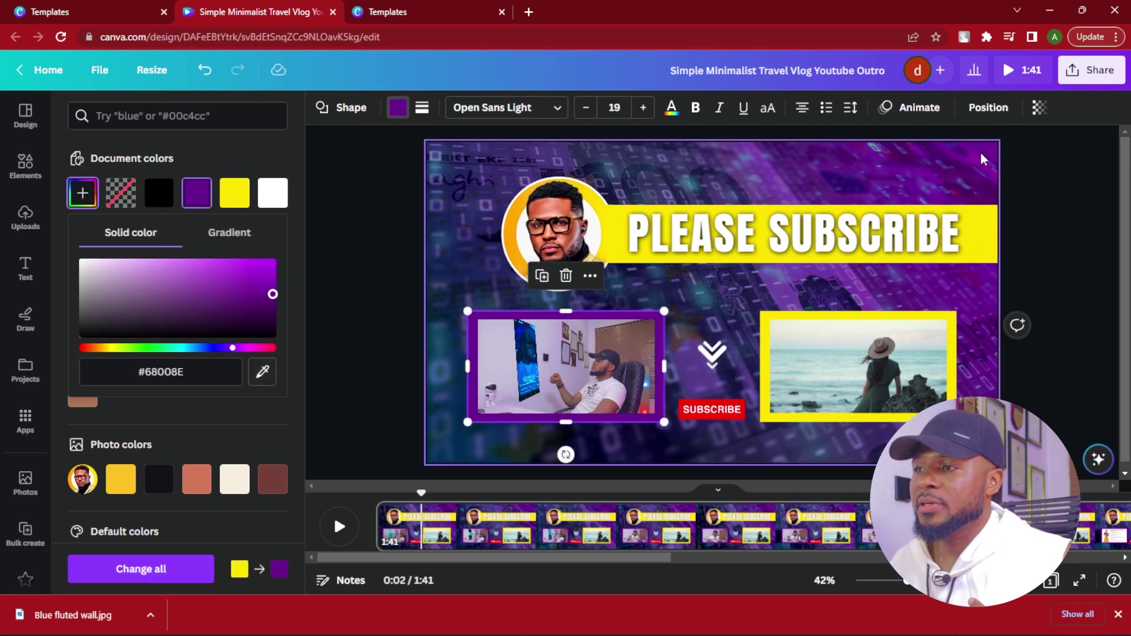
Step: Apply the same document purple to the right video frame and deselect it
click(795, 416)
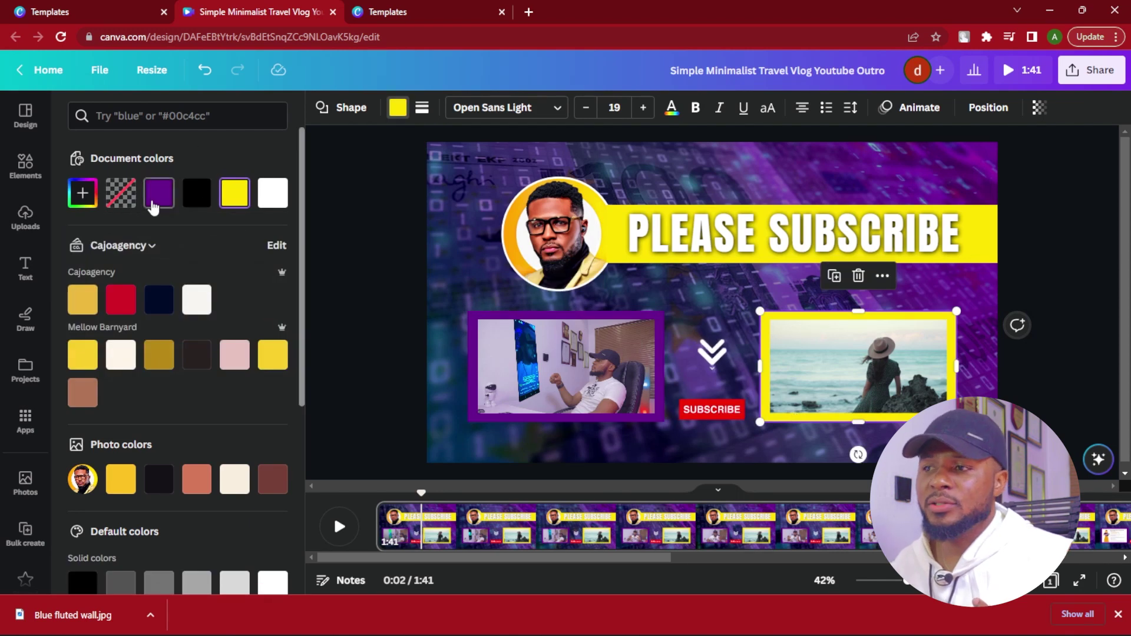
click(154, 199)
click(379, 219)
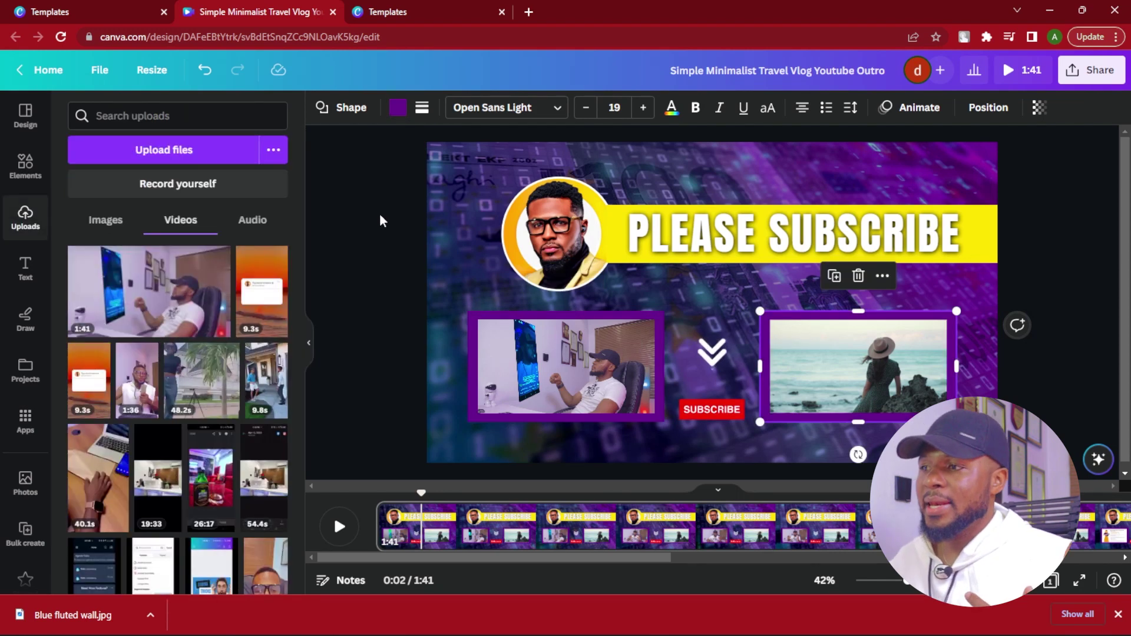
click(379, 220)
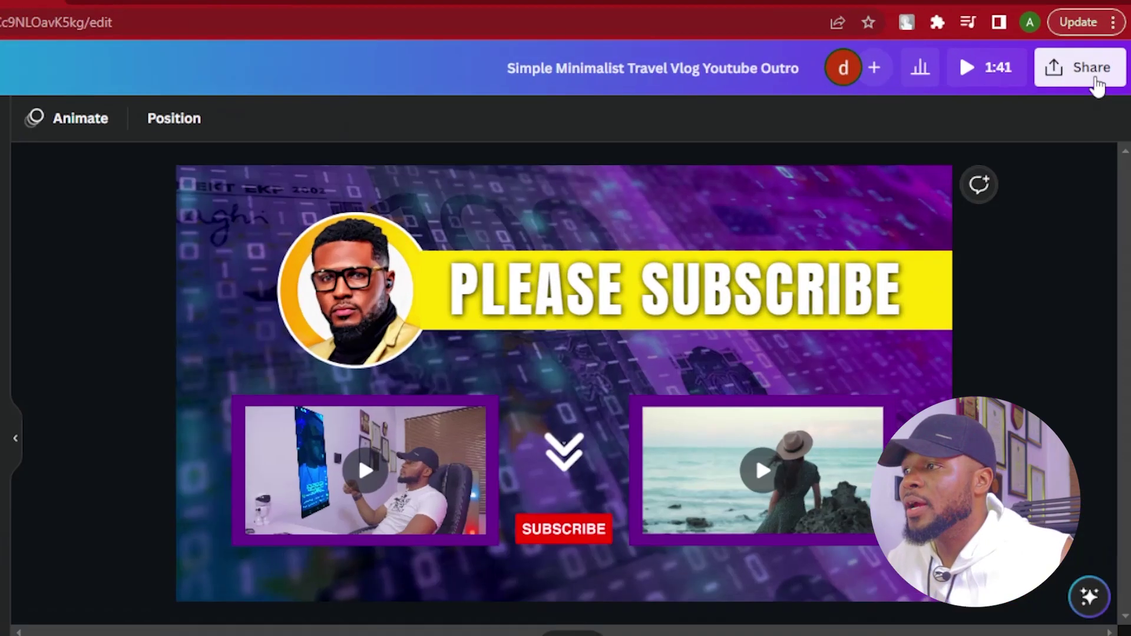
Step: Generate a template link for the YouTube outro design and copy it
click(1092, 70)
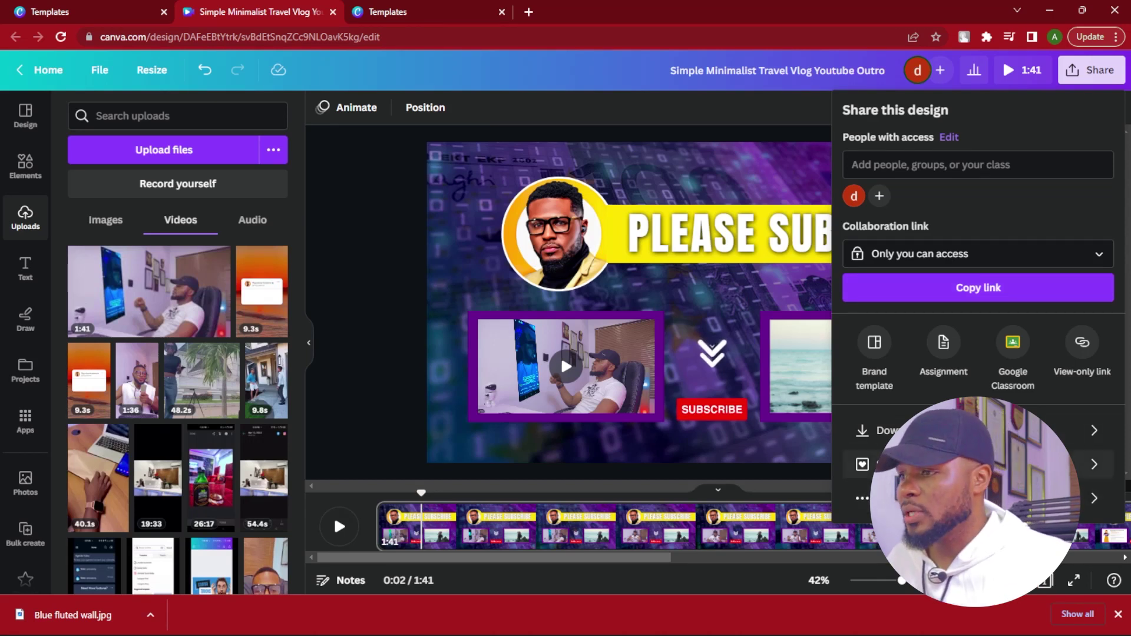
click(862, 498)
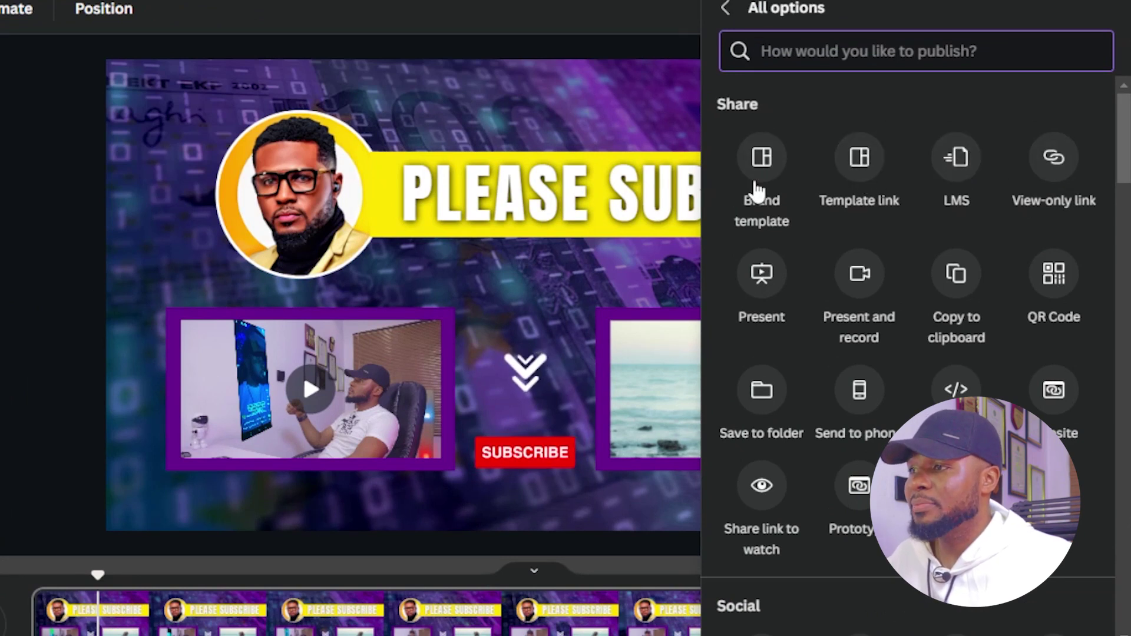
click(864, 171)
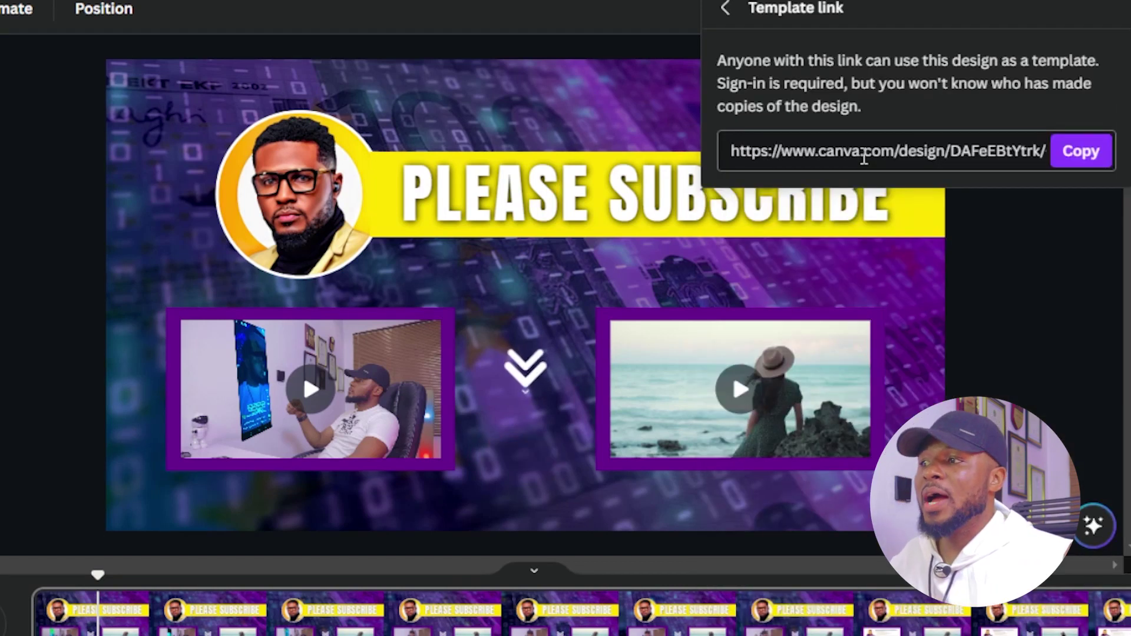
click(1084, 155)
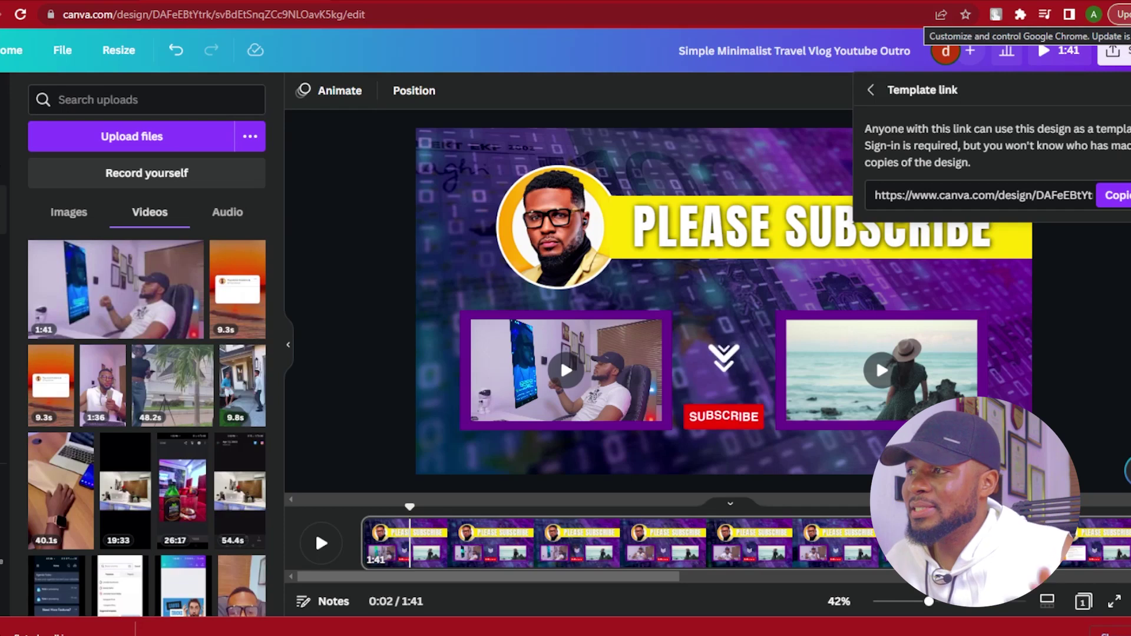
Step: Open the copied template link in a new Incognito window and try to use the shared template
click(1128, 14)
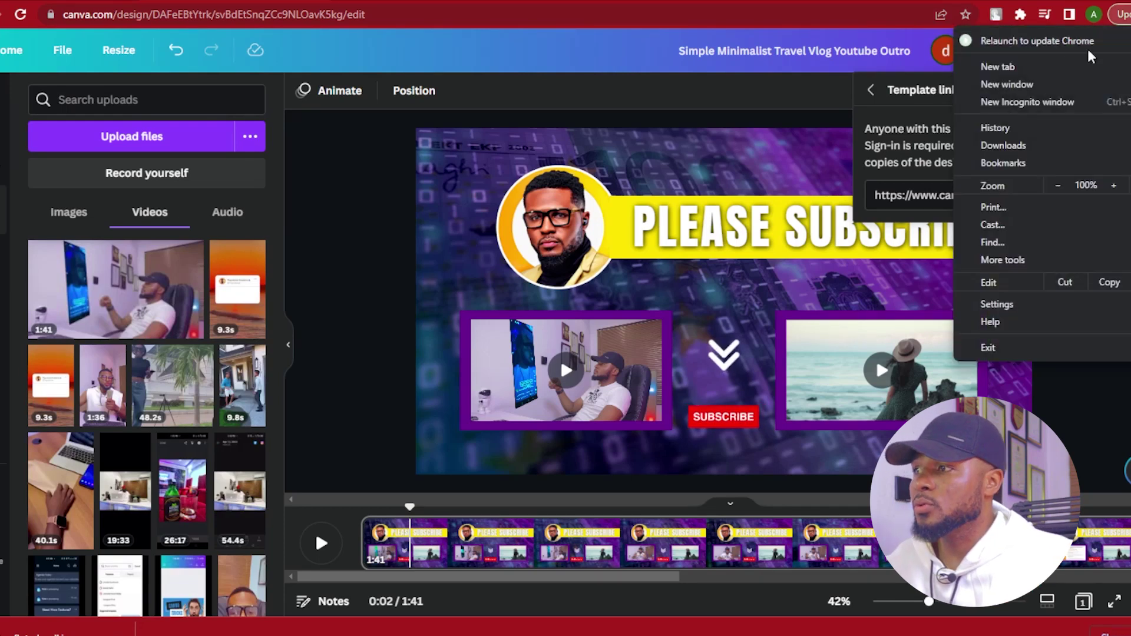
click(1035, 103)
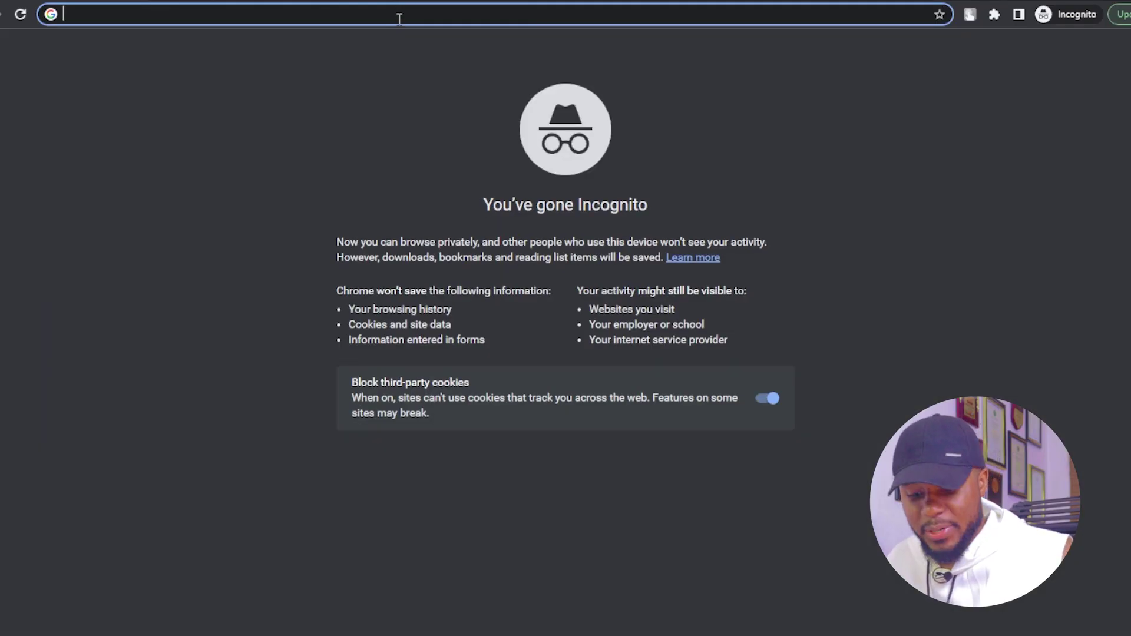
key(ctrl+v)
key(Return)
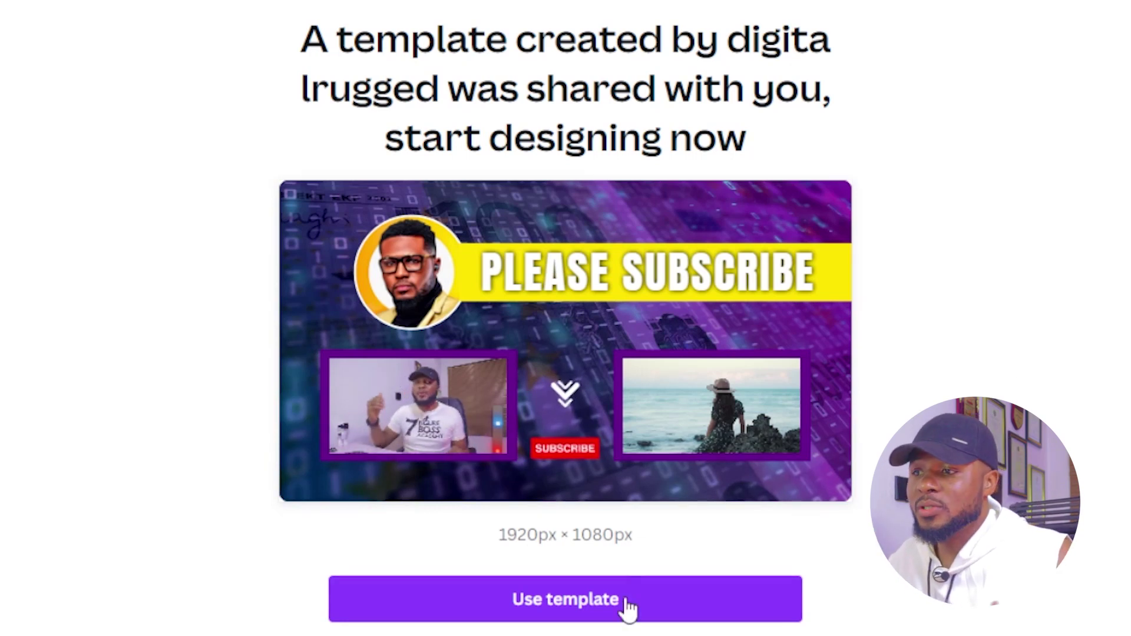
click(582, 611)
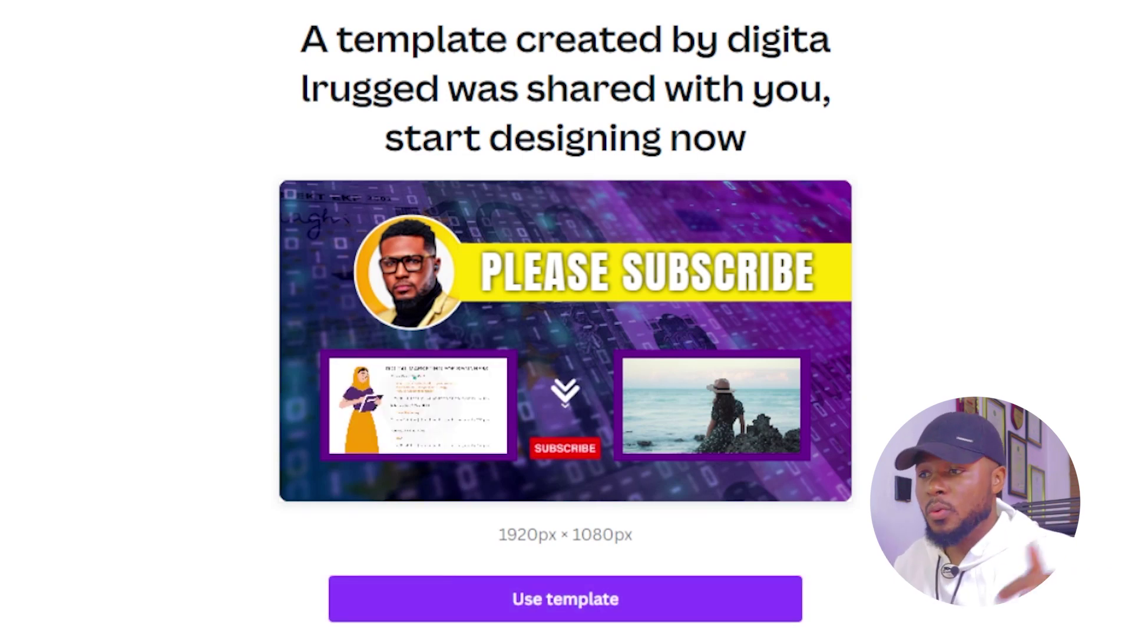
click(551, 604)
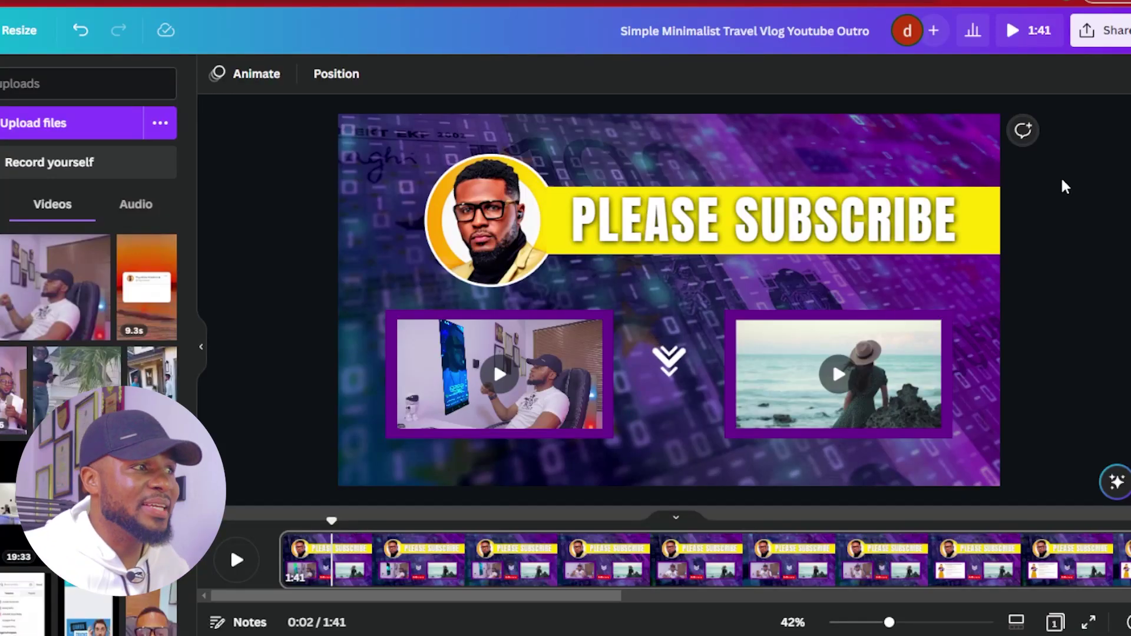
Step: Set up the outro's download as an MP4 Video with the quality at 720p
click(1096, 32)
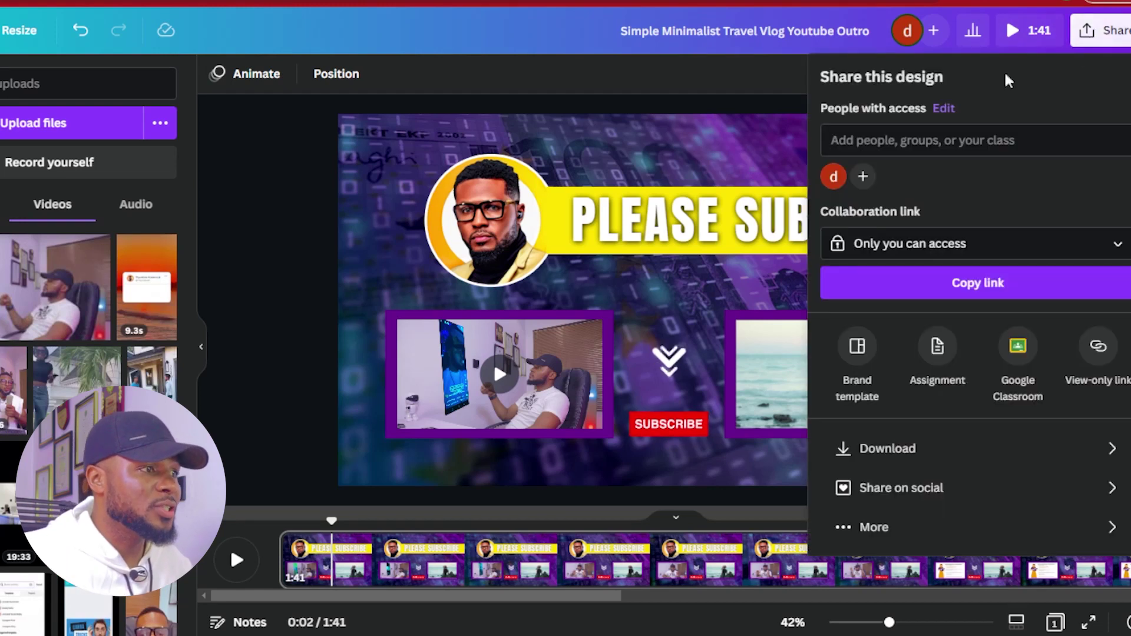
click(944, 457)
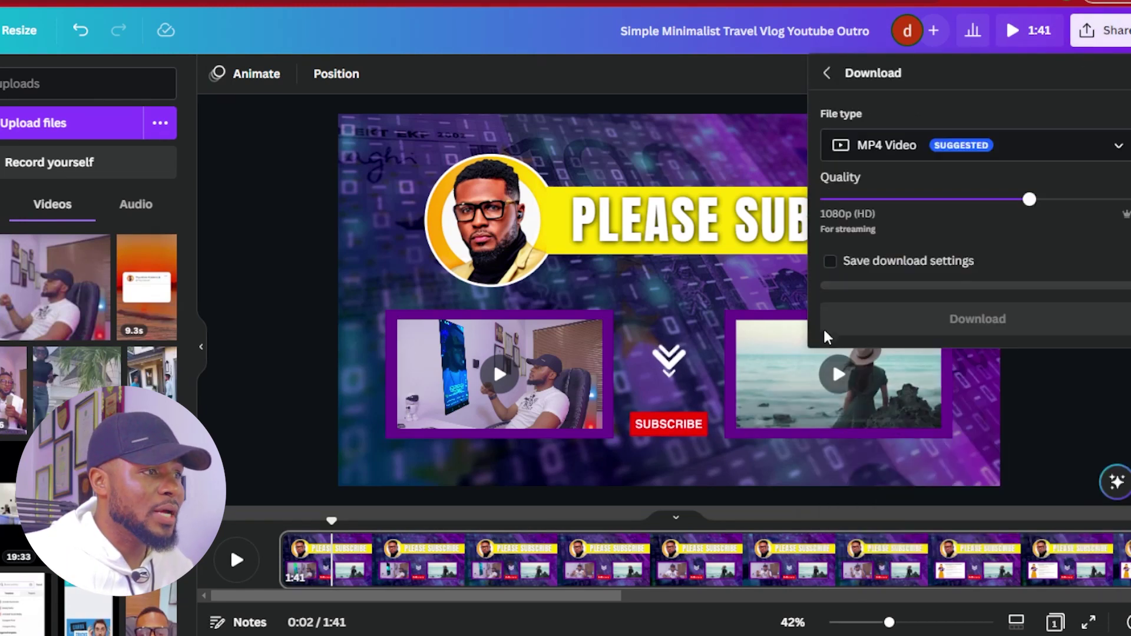
click(926, 199)
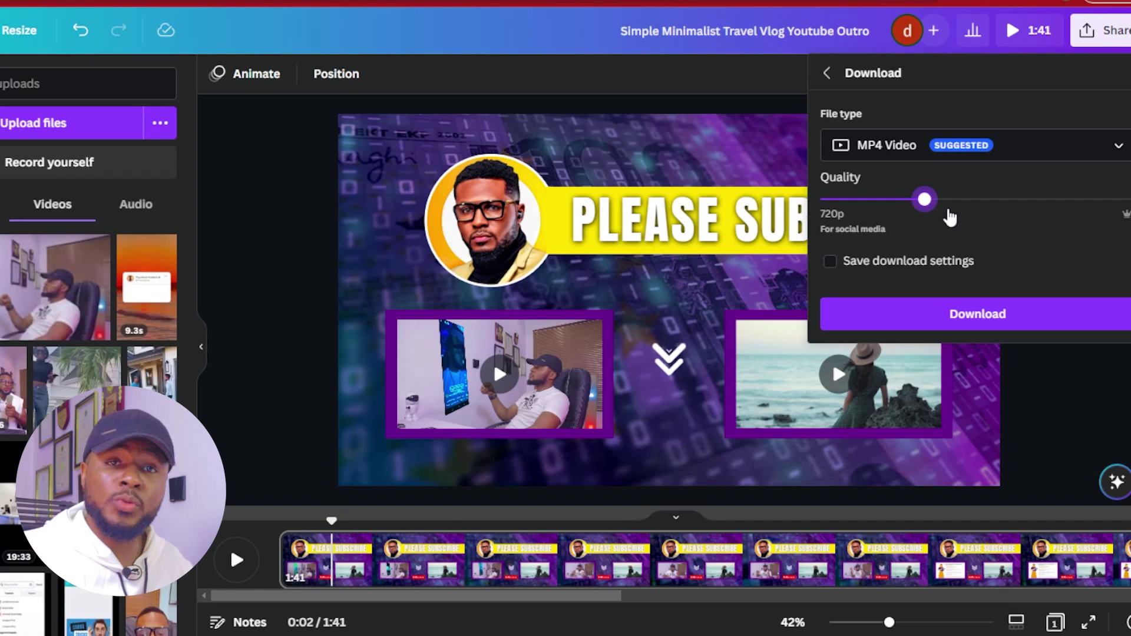
click(1015, 202)
drag(1028, 202, 925, 201)
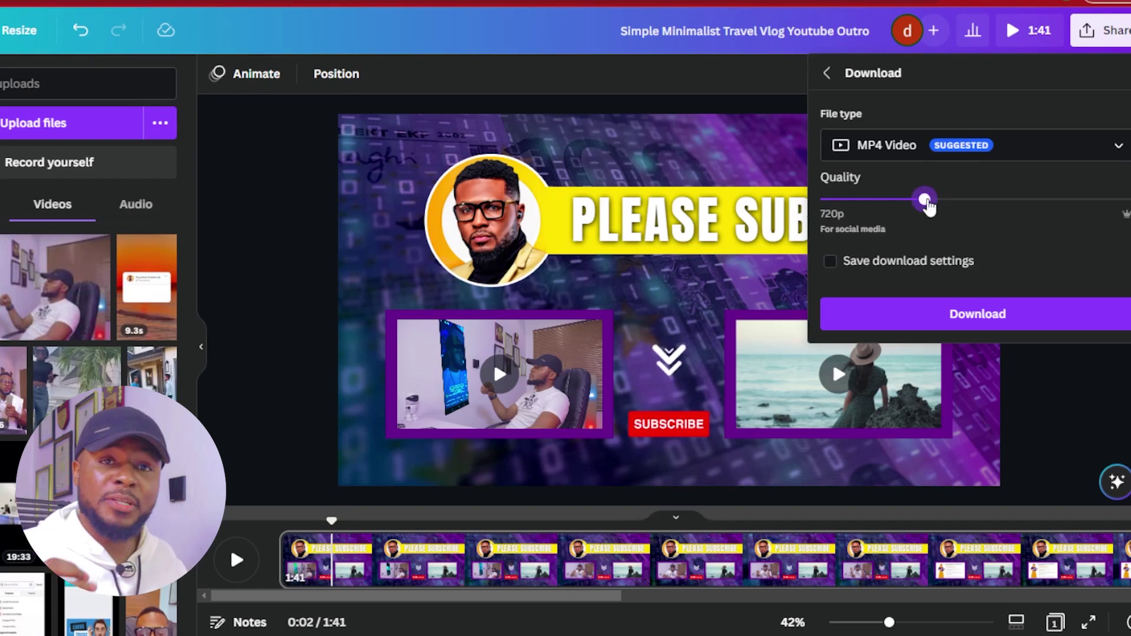